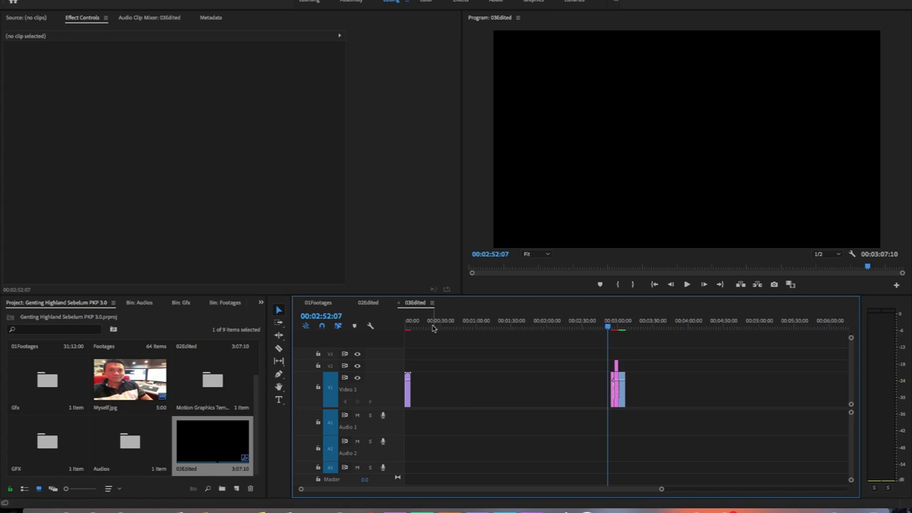
Step: Save the project and find and select the SkyCasino clip S2550035 in 01Footages
key(ctrl+s)
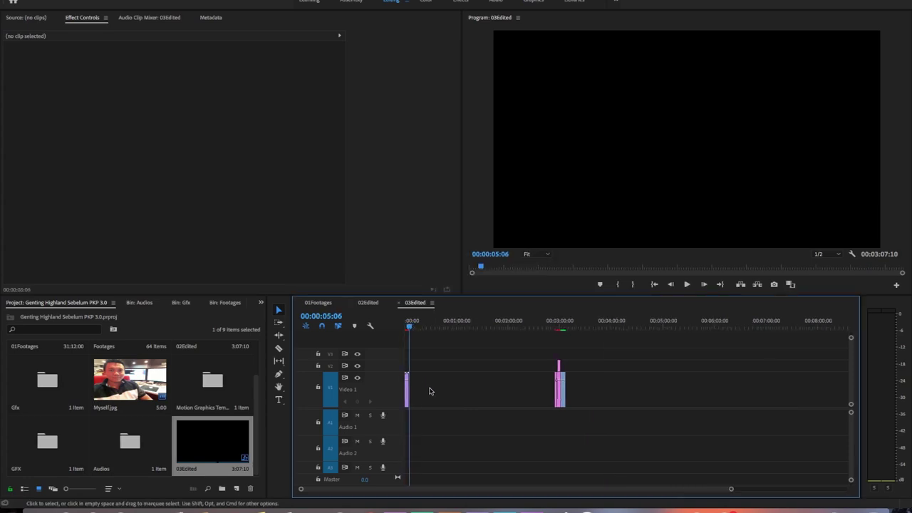
key(equal)
drag(549, 323, 553, 323)
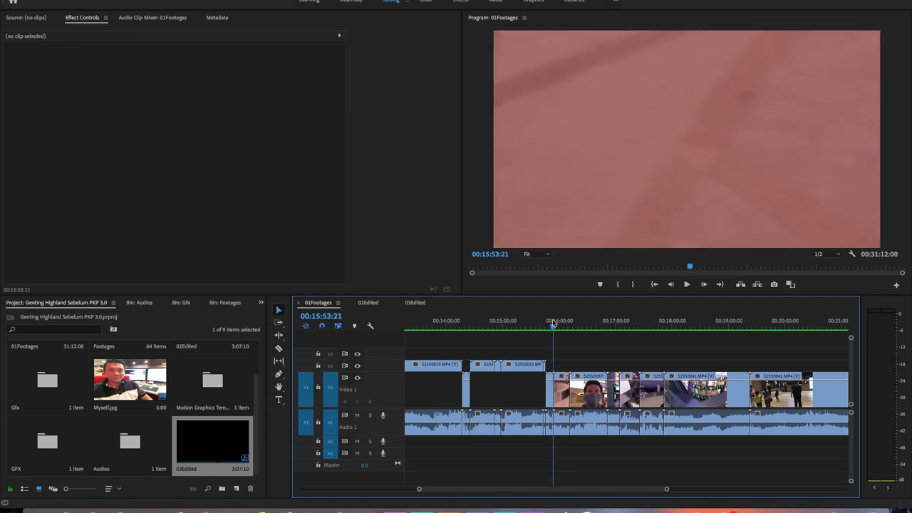
key(space)
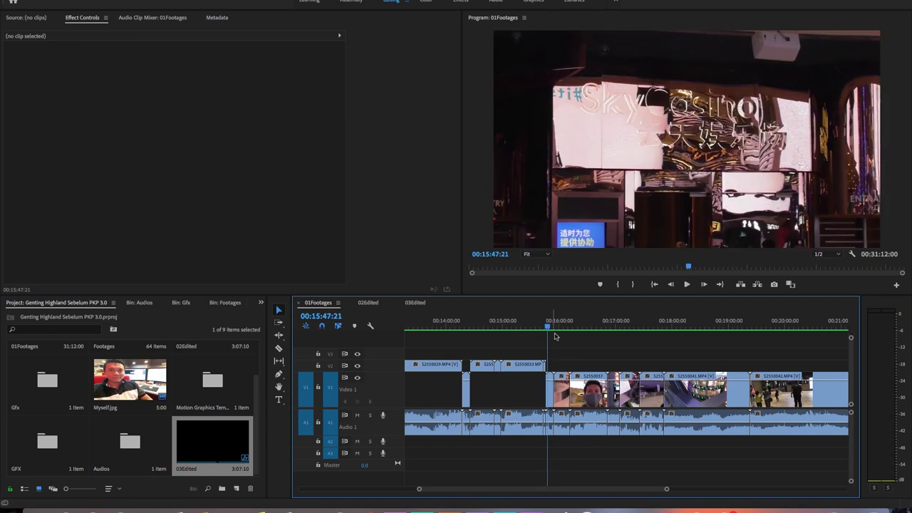
drag(555, 324, 560, 325)
click(553, 385)
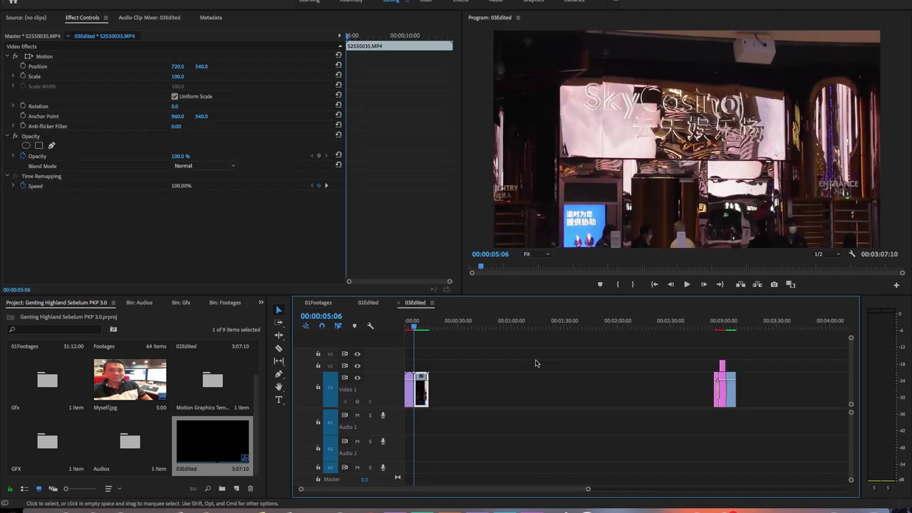
Step: Play the pasted SkyCasino clip in 03Edited and check the ending of 02Edited for reference
key(equal)
key(space)
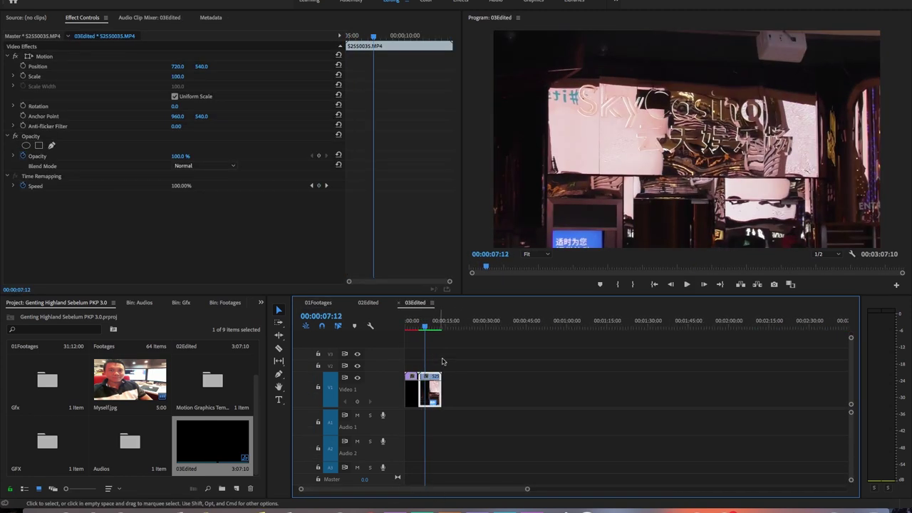
click(368, 302)
mouse_move(786, 321)
mouse_down()
mouse_move(825, 318)
mouse_move(776, 321)
mouse_up()
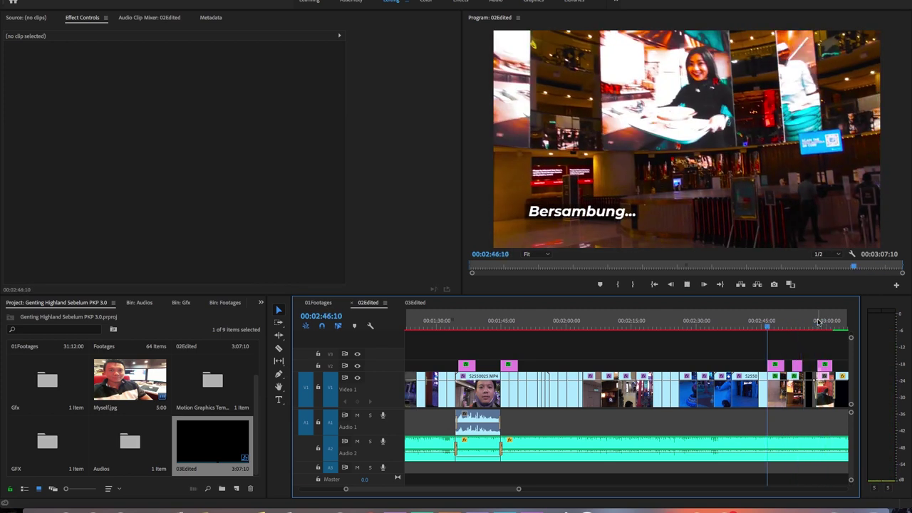
key(equal)
Step: Trim the end of S2550035 in 03Edited shorter, to 00:00:05:03, and replay it
click(414, 302)
key(space)
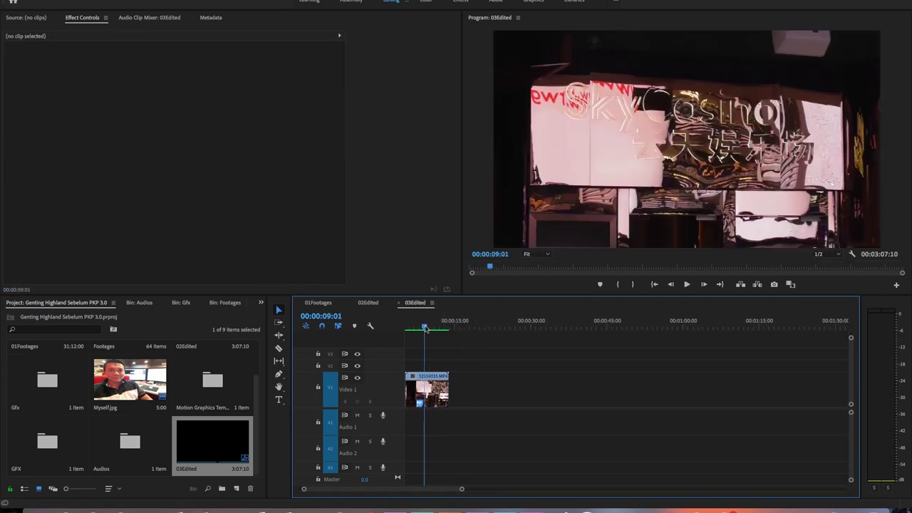
key(space)
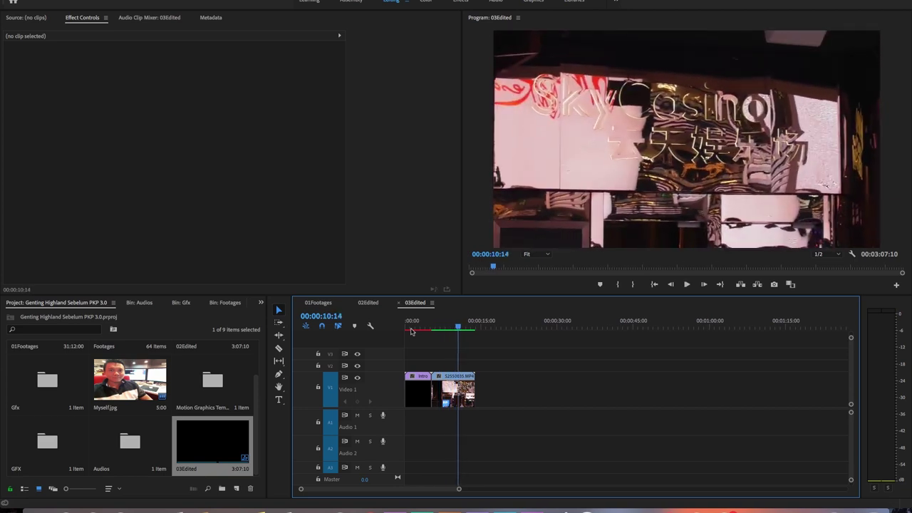
drag(471, 389, 457, 389)
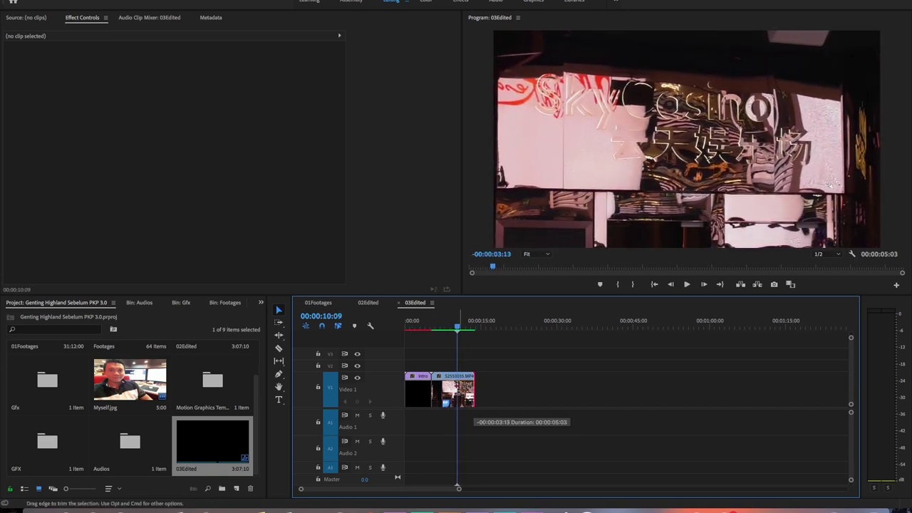
click(432, 327)
key(space)
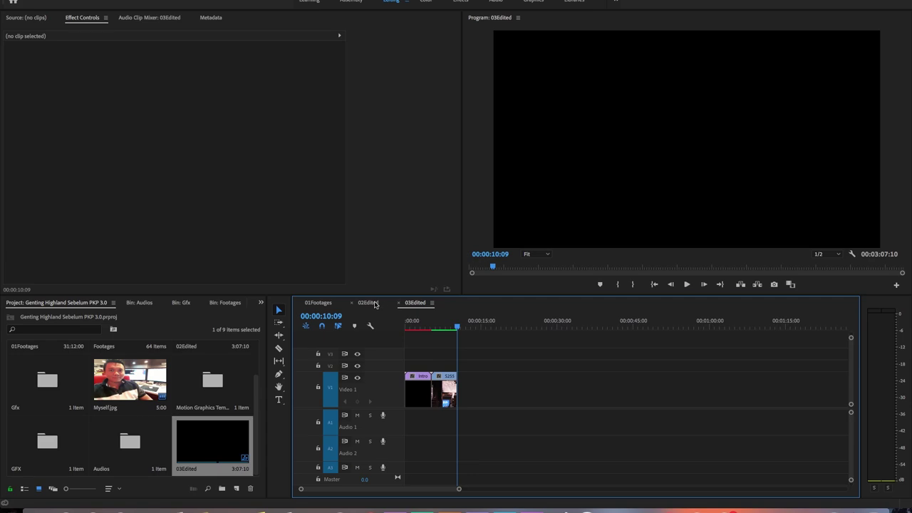
Step: Bring S2550036 into 03Edited and ripple-trim its end at 00:00:14:14
click(318, 303)
key(space)
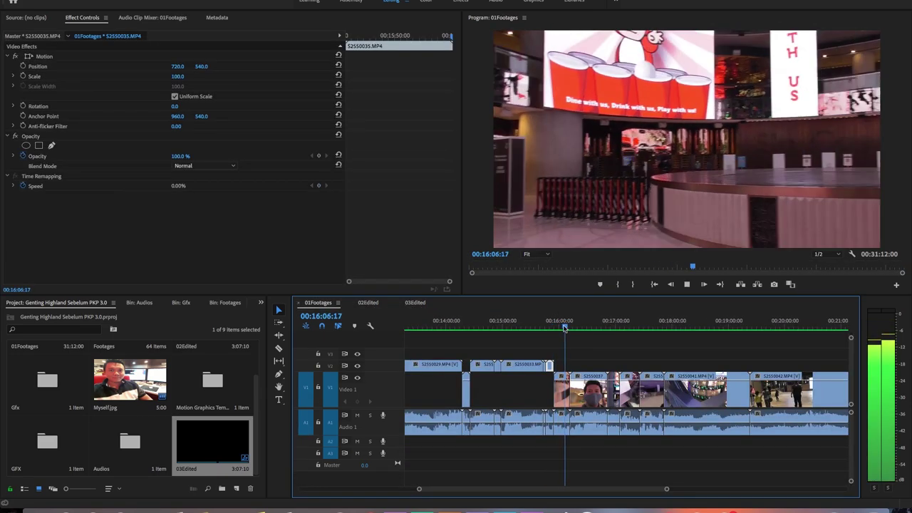
click(415, 302)
drag(457, 328, 476, 331)
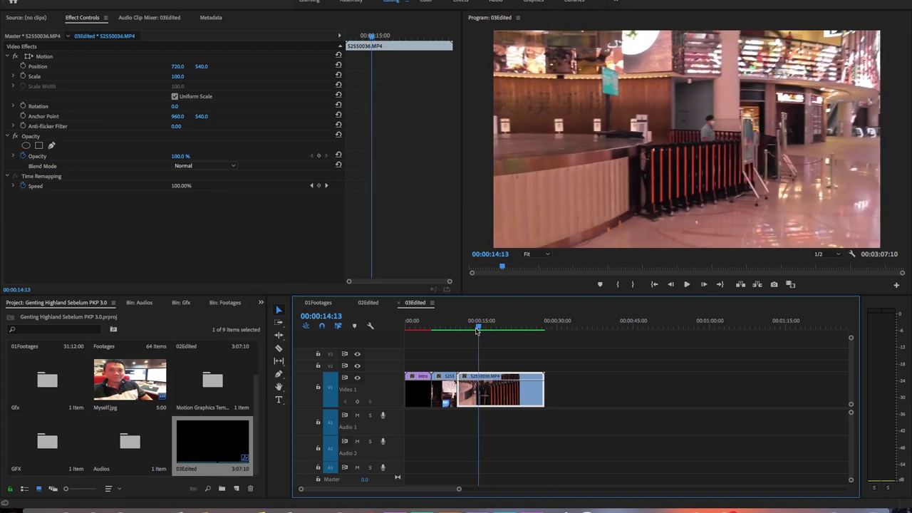
key(q)
Step: Razor-split S2550036 at 15:18 and select the piece right of the cut
mouse_move(477, 330)
mouse_down()
mouse_move(485, 330)
mouse_move(472, 331)
mouse_up()
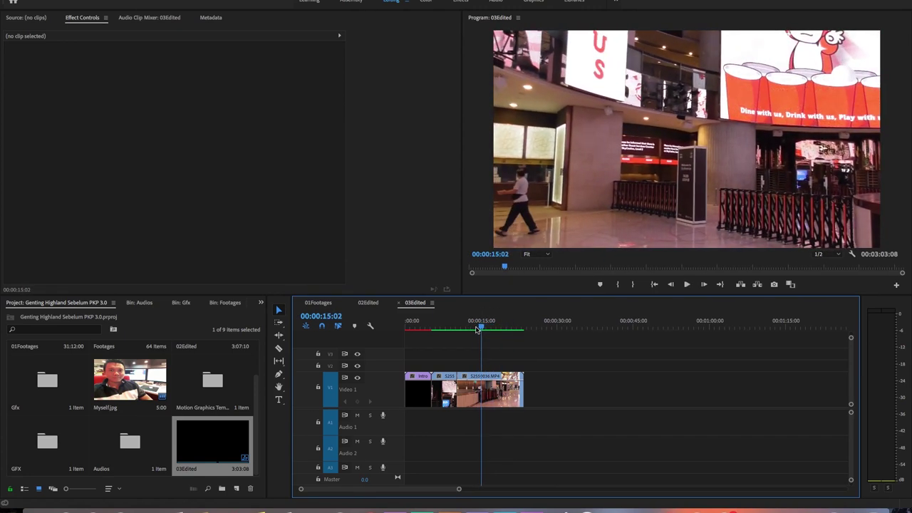
key(c)
click(483, 388)
key(space)
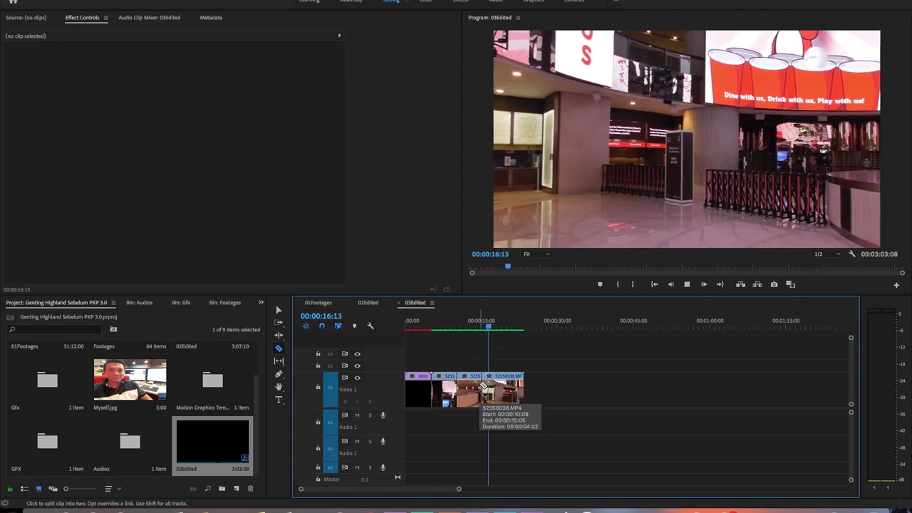
key(v)
click(485, 390)
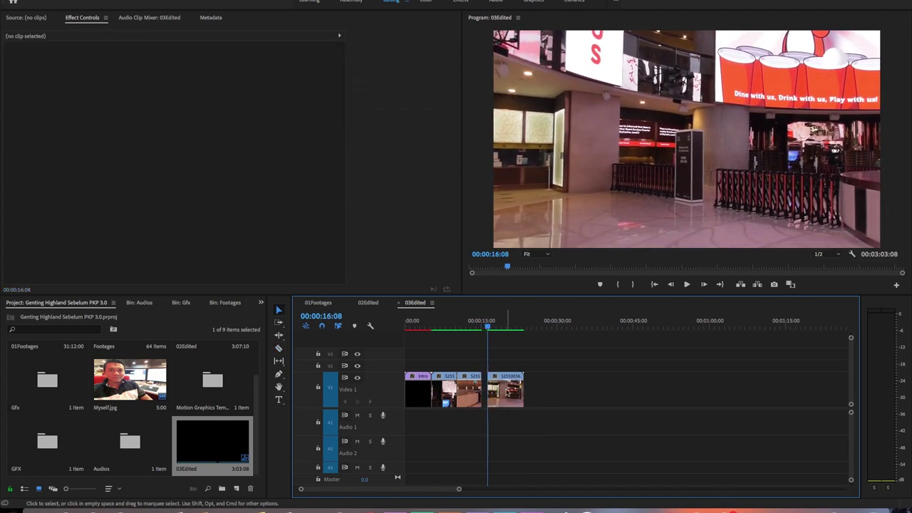
Step: Close the gap before the last piece so the sequence runs 2:47:18, and save
drag(502, 390, 497, 390)
click(484, 328)
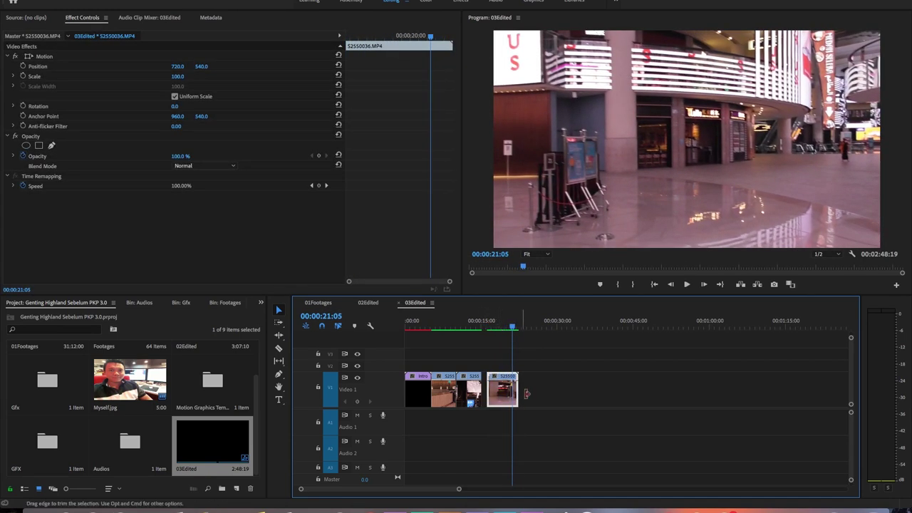
click(484, 395)
key(Delete)
key(super+s)
Step: Copy the selfie clip S2550037 from 01Footages and paste it at the end of 03Edited
click(319, 302)
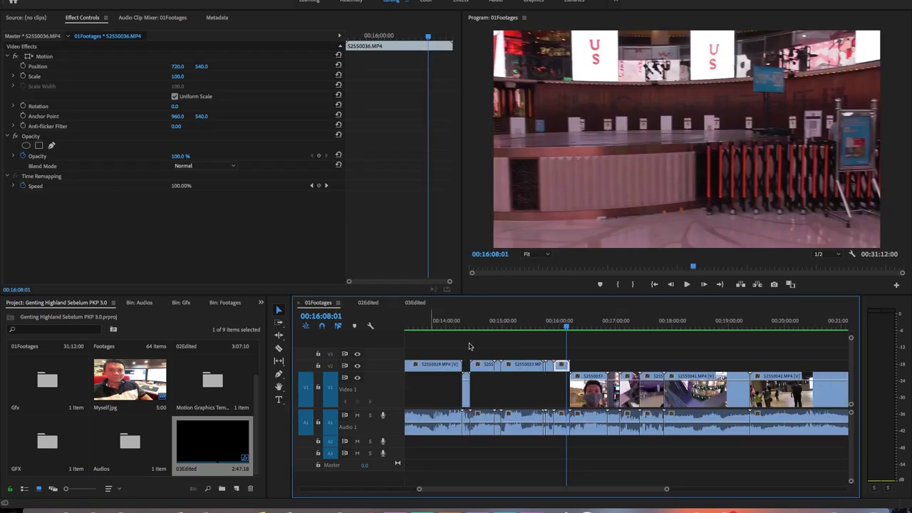
click(579, 325)
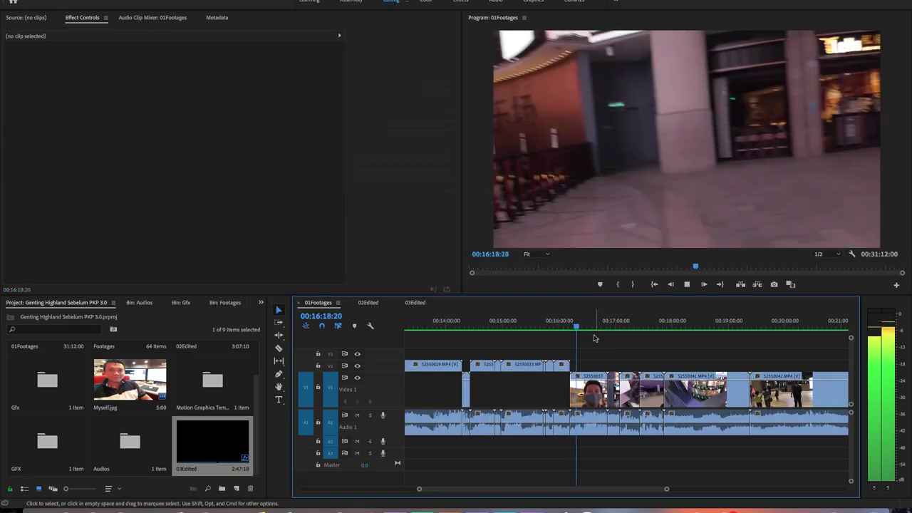
click(597, 327)
click(588, 390)
key(super+c)
click(416, 303)
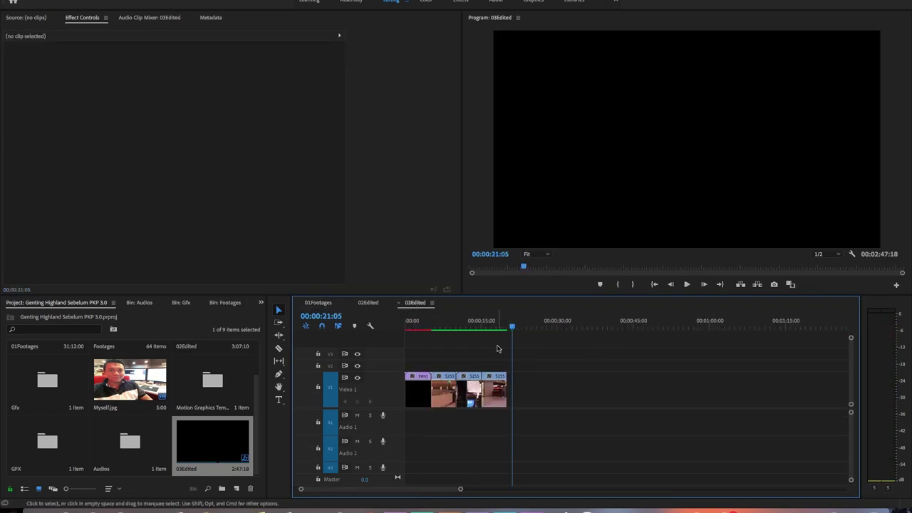
key(super+v)
Step: Delete the selfie clip's audio, leaving only its video
key(Up)
key(space)
key(space)
key(c)
click(515, 396)
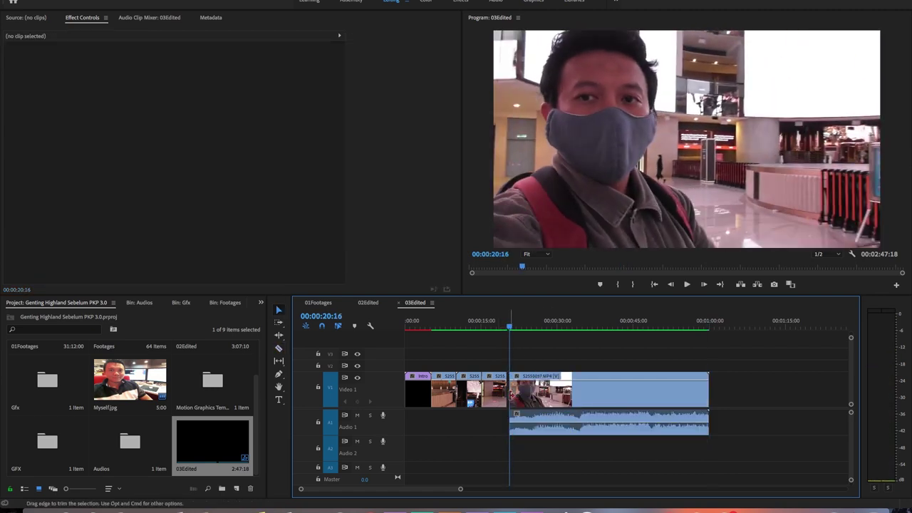
key(space)
key(space)
key(v)
Step: Shorten the end of S2550036 by 12 frames and review the join
scroll(484, 392, up, 5)
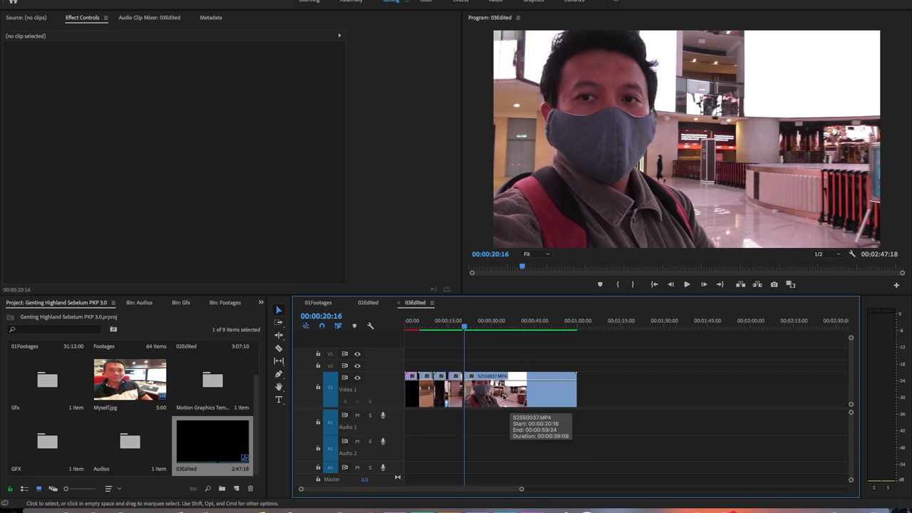
drag(462, 390, 457, 391)
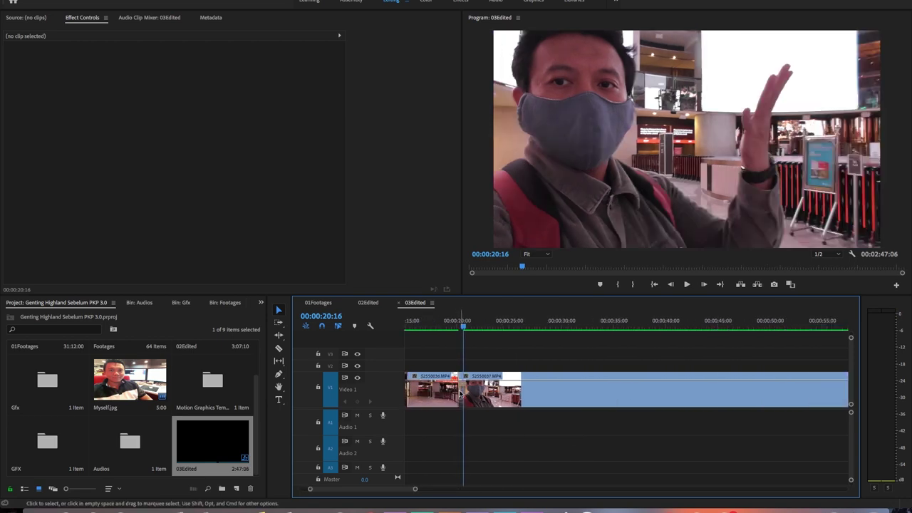
scroll(459, 392, down, 3)
key(space)
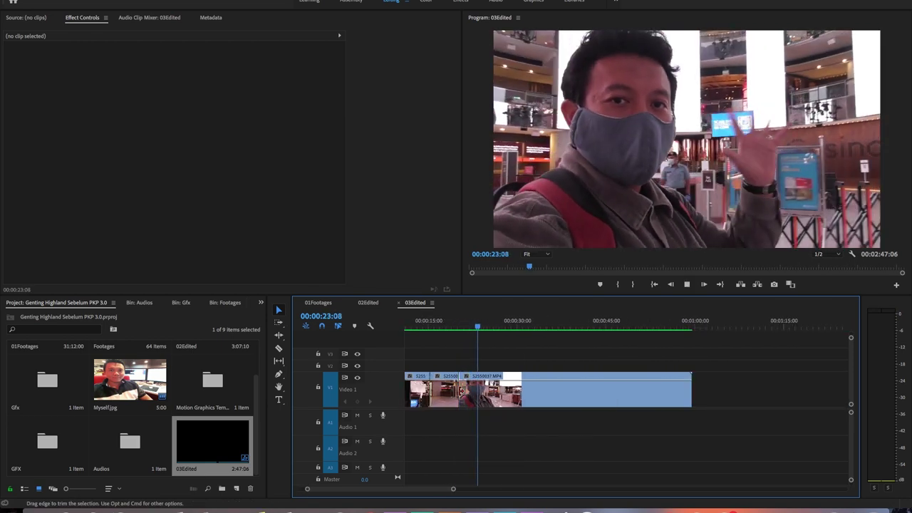
Step: Razor-cut the selfie clip at 24:08 and at 31:22, where the storefront shot starts
key(space)
key(c)
click(484, 393)
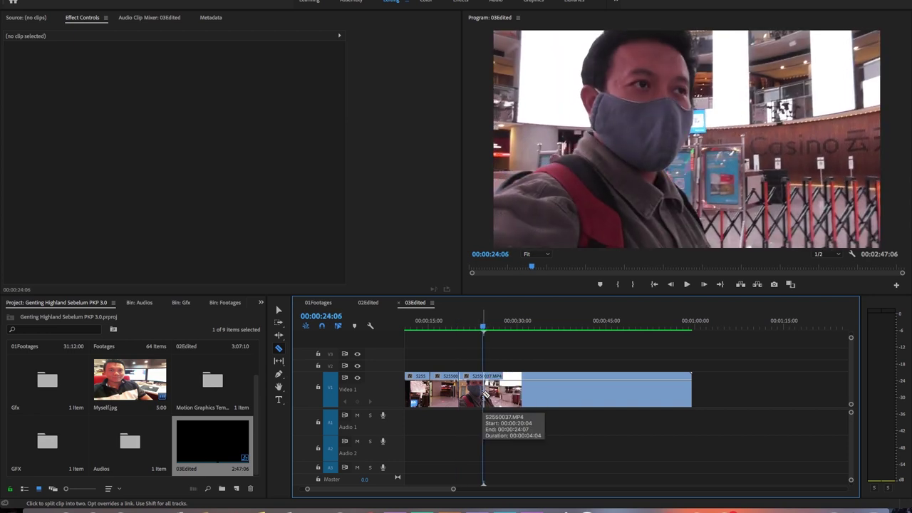
click(530, 329)
key(v)
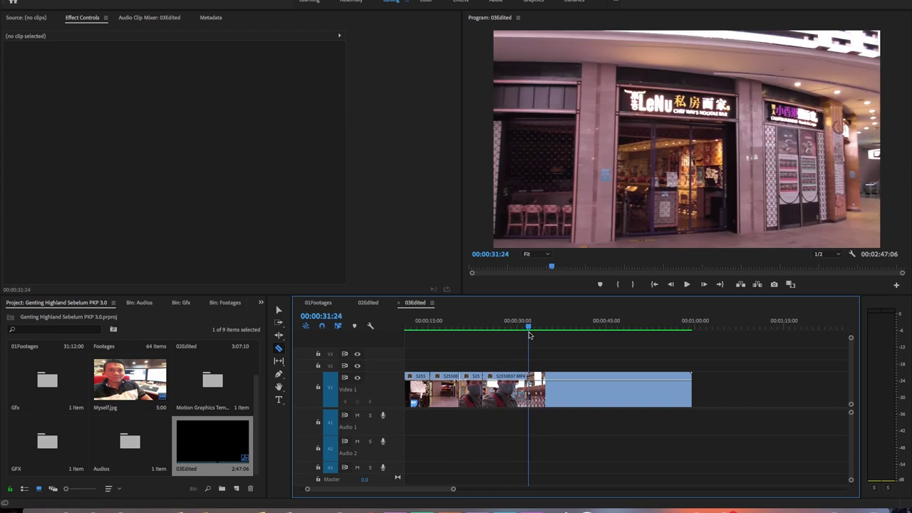
Step: Ripple-delete the middle section between the cuts, bringing the sequence to 2:39:21
click(506, 391)
key(Delete)
click(502, 390)
key(Delete)
click(500, 329)
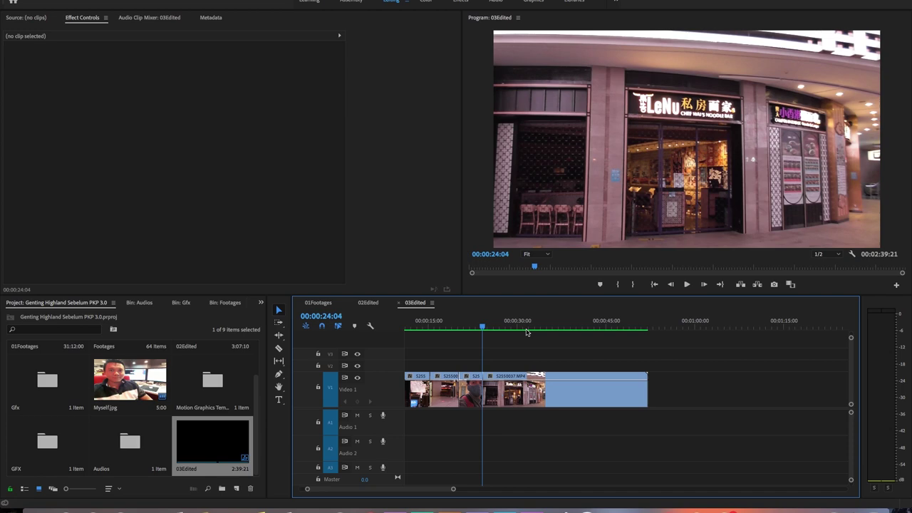
Step: Undo the last removal and locate the Skytropolis shot around 29:14 in S2550037
key(c)
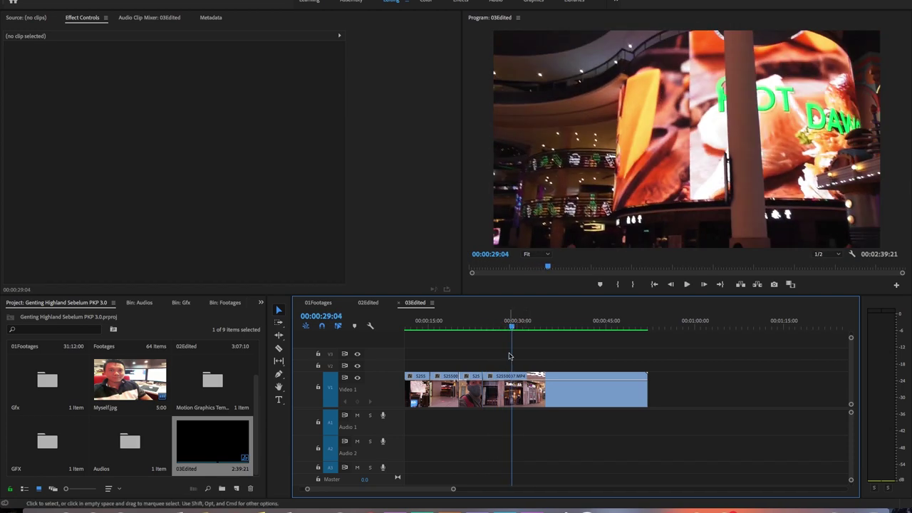
drag(510, 326, 523, 327)
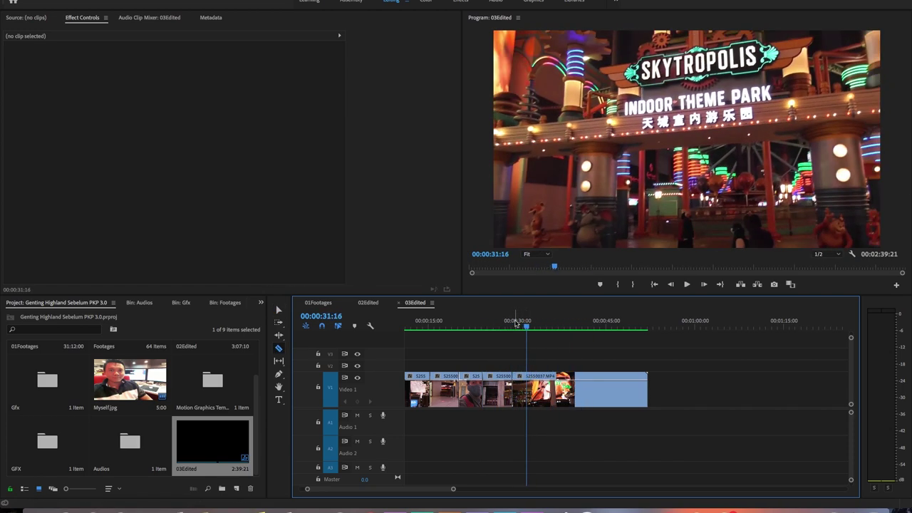
key(ctrl+z)
click(514, 325)
drag(530, 325, 528, 326)
Step: Split S2550037 at the start of the Skytropolis shot and ripple-delete the piece before it
key(space)
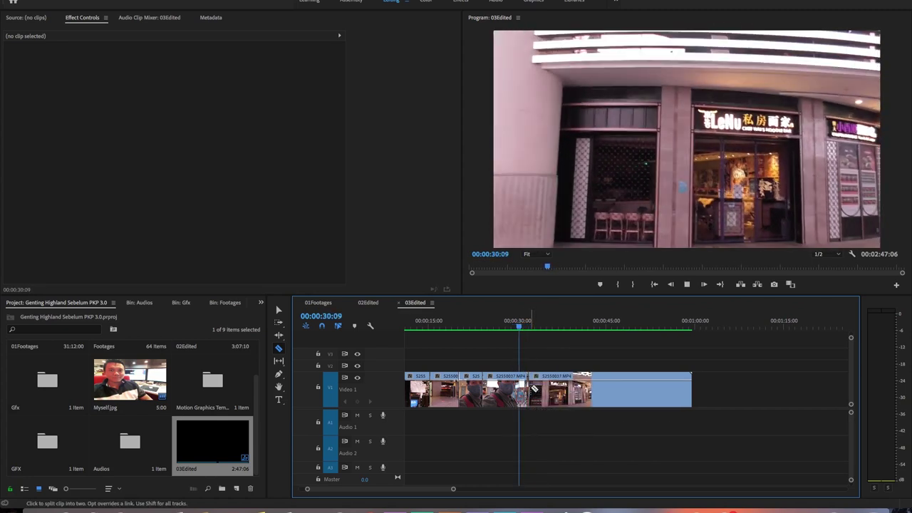
key(shift+Left)
key(shift+Left)
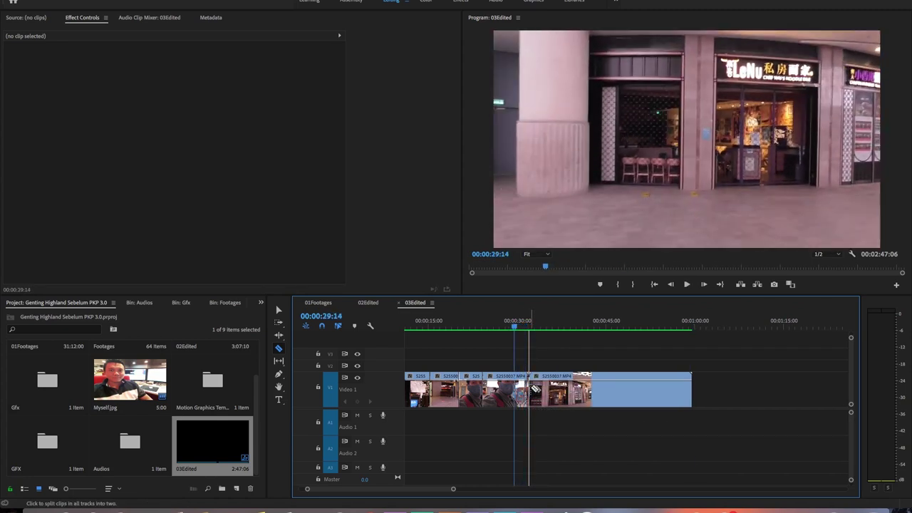
key(shift+Right)
key(shift+Right)
key(ctrl+k)
key(v)
click(499, 390)
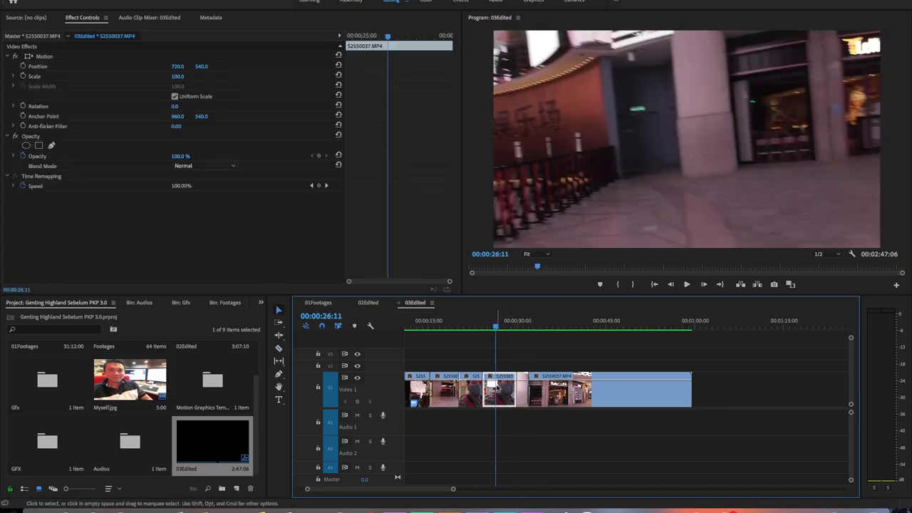
key(shift+Delete)
Step: Undo that removal, delete the unwanted segment leaving a gap instead, and split again
click(523, 329)
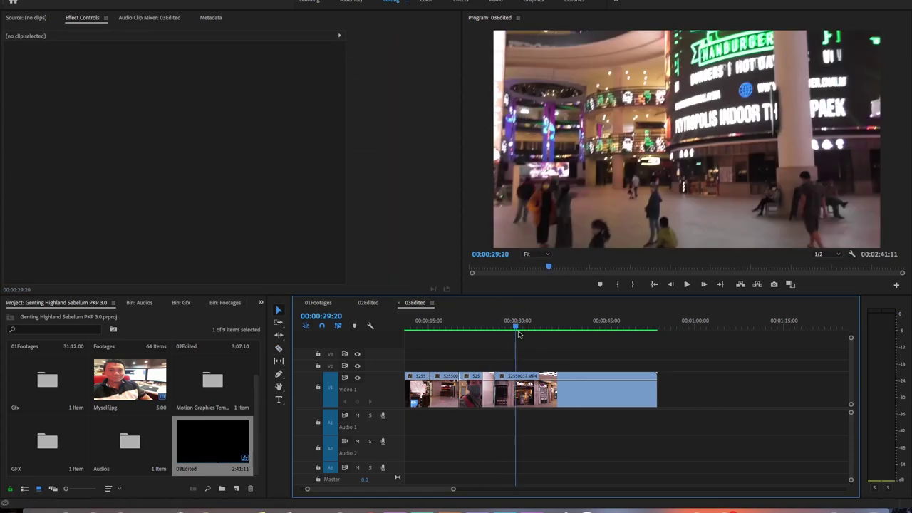
key(ctrl+z)
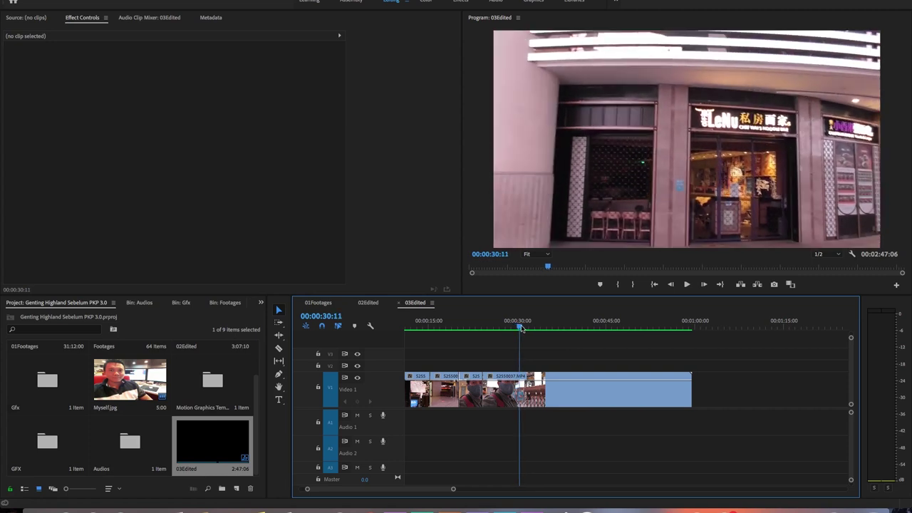
key(Delete)
click(538, 328)
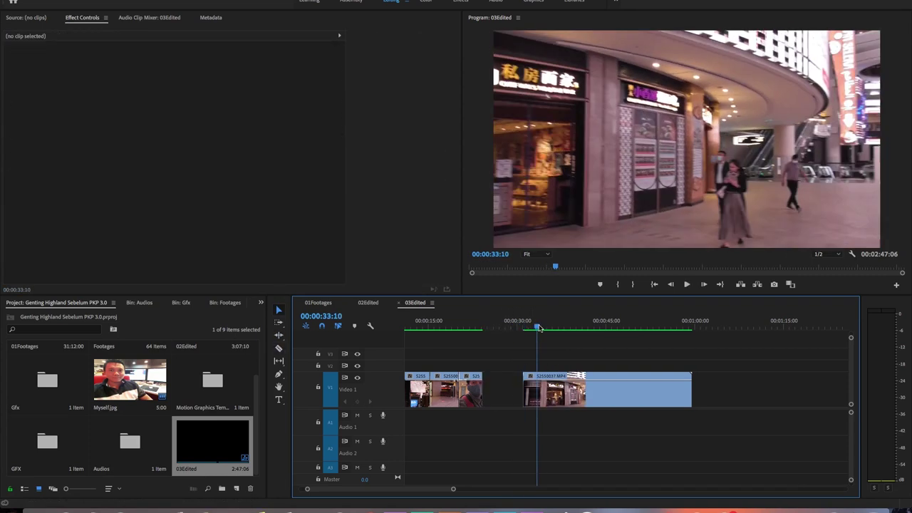
key(ctrl+k)
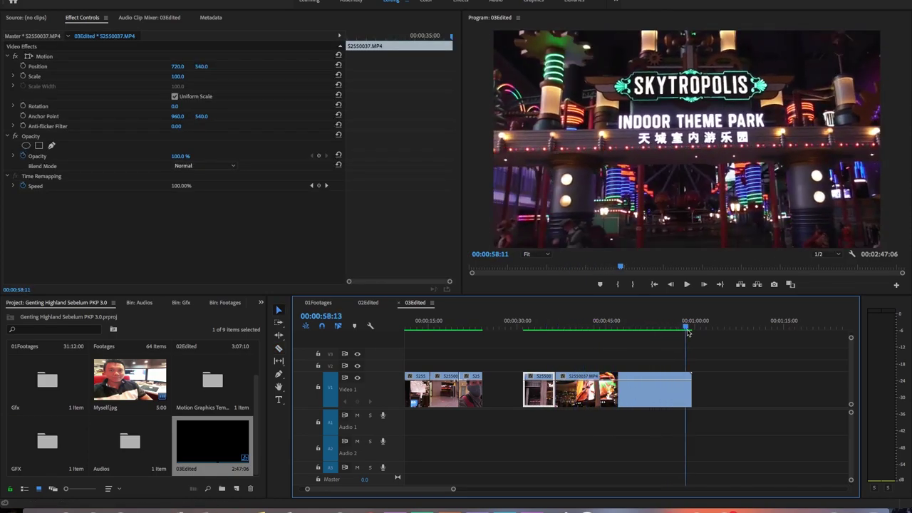
Step: Razor-cut S2550037 at the start and end of another unwanted walking stretch
key(c)
click(644, 388)
key(space)
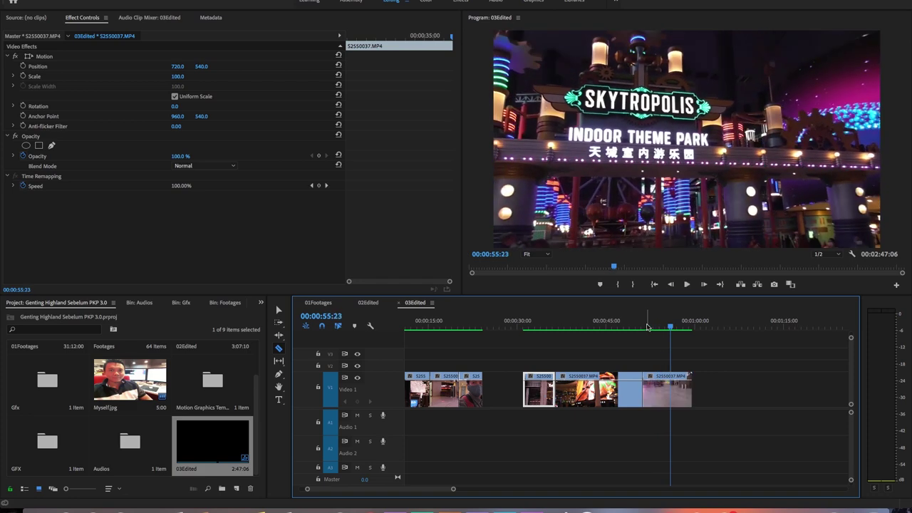
drag(629, 332, 575, 329)
click(582, 390)
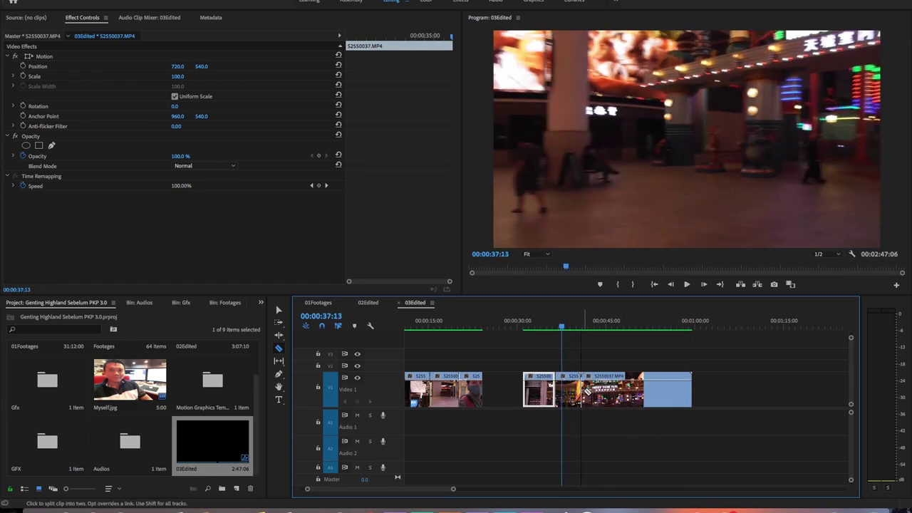
shift+click(597, 390)
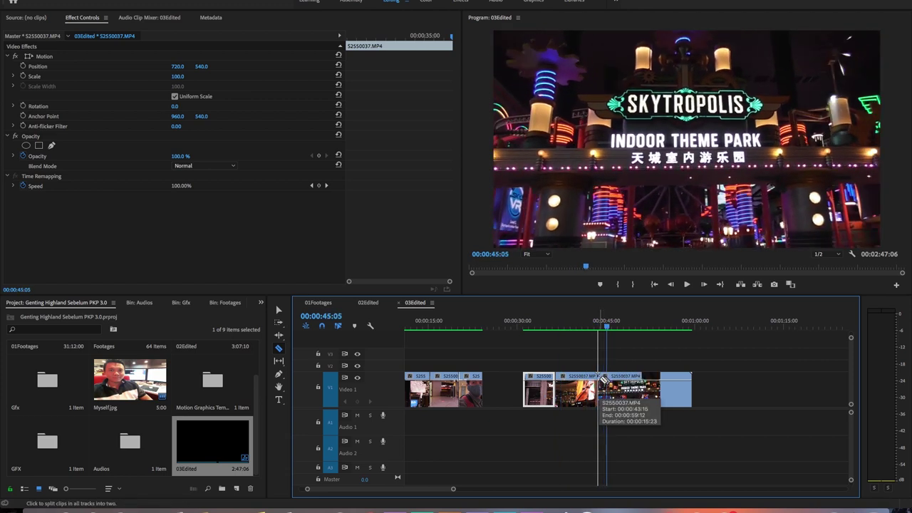
Step: Delete the unwanted walking pieces and close the gaps, leaving 03Edited at 2:40:11
key(v)
click(575, 394)
key(Delete)
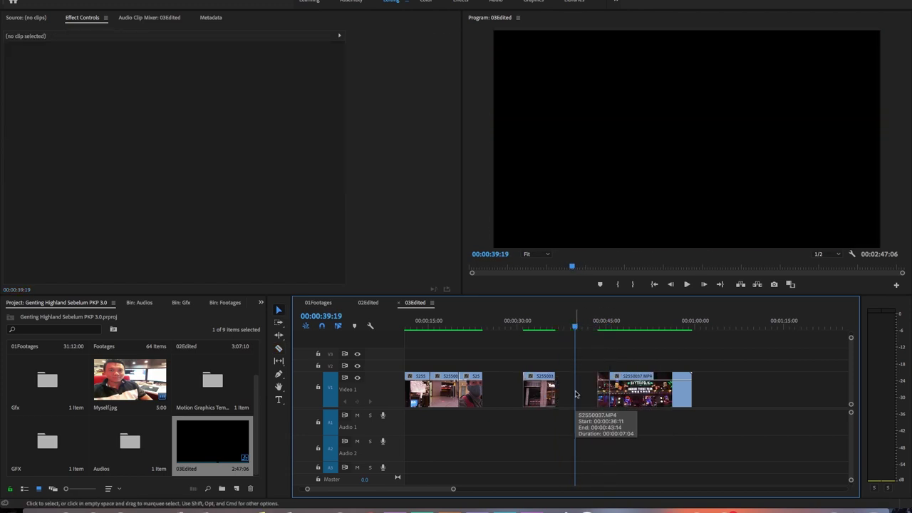
click(613, 390)
drag(575, 326, 674, 332)
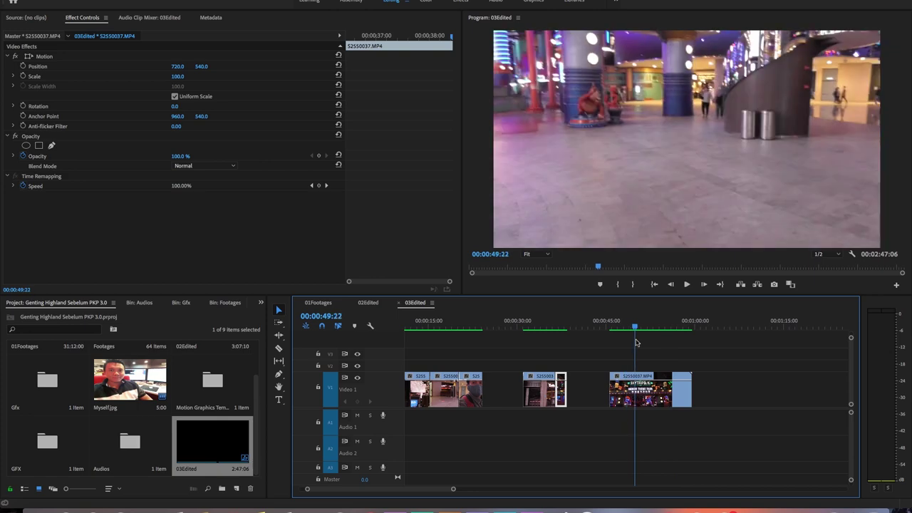
key(Delete)
click(502, 390)
key(Delete)
click(486, 327)
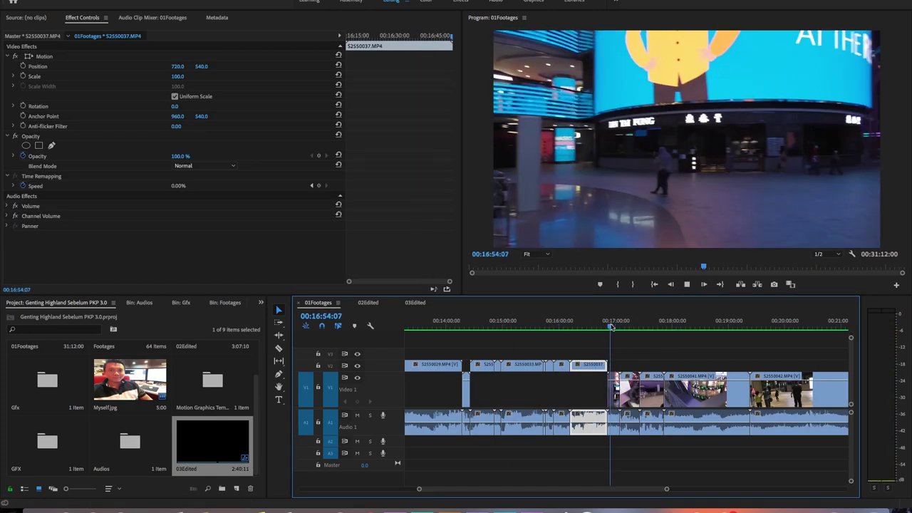
Step: Add S2550038 to 03Edited, trim its head to the playhead, and ripple-delete the gap before it
key(ctrl+z)
click(516, 328)
key(ctrl+z)
key(space)
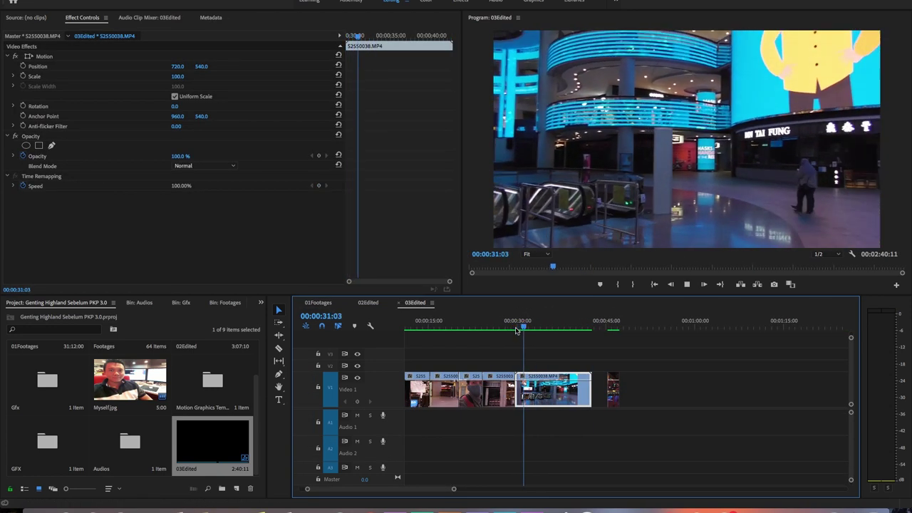
key(alt+q)
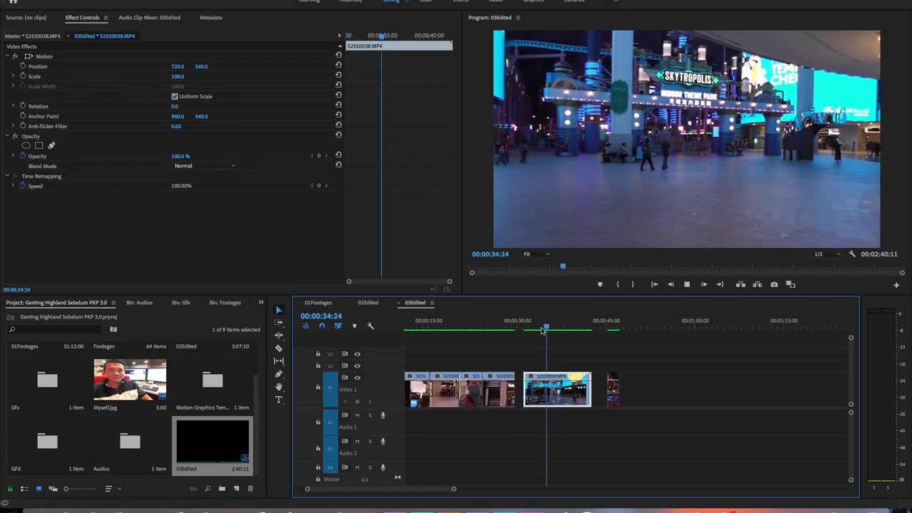
click(520, 394)
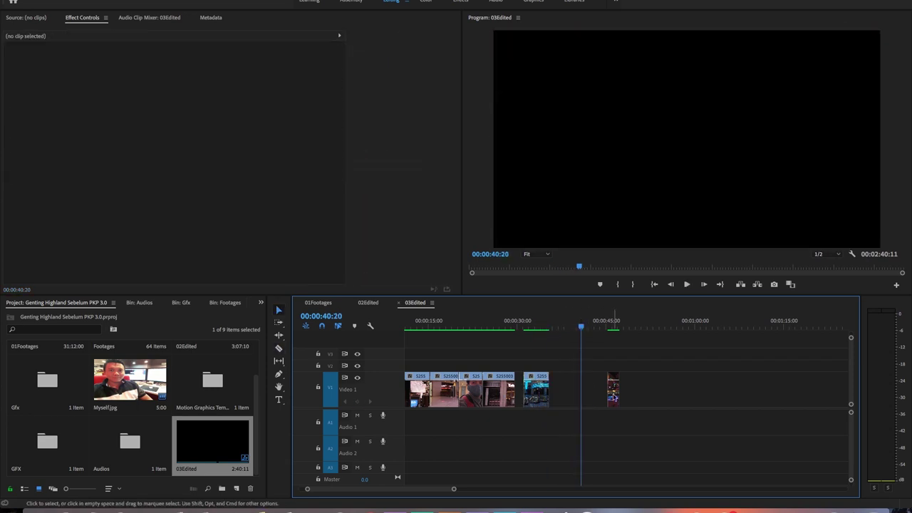
key(Delete)
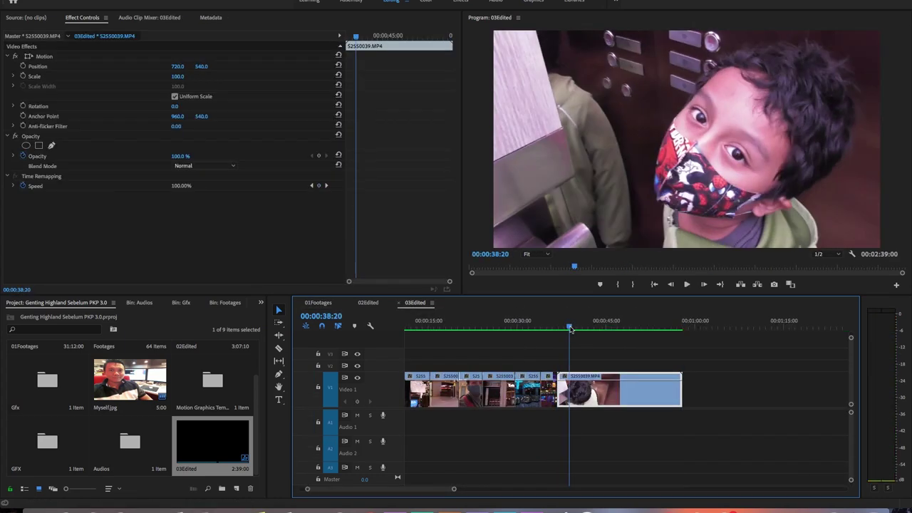
Step: Trim the start of S2550039 and razor-cut it at a later point
drag(571, 328, 585, 328)
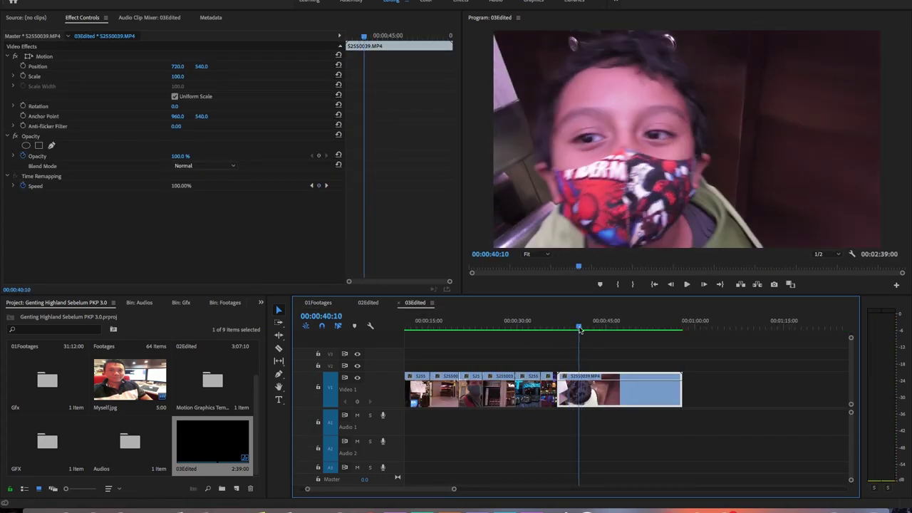
drag(558, 388, 574, 388)
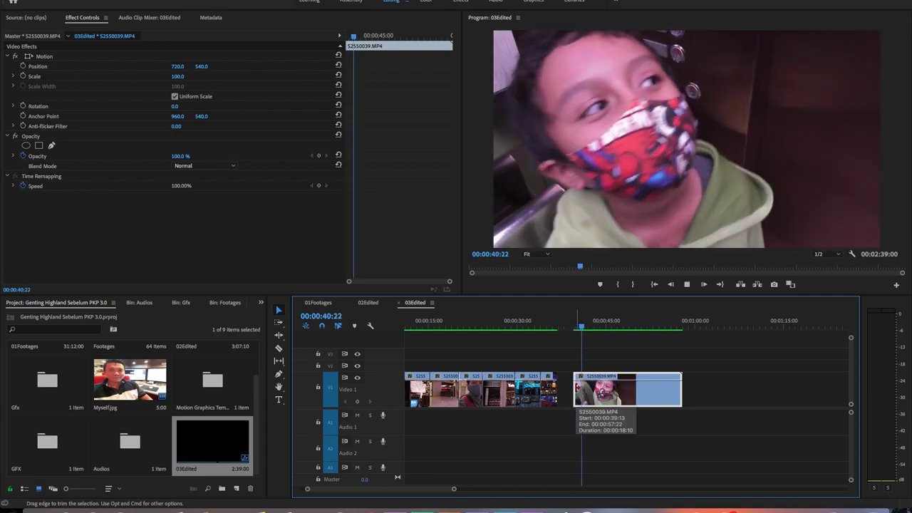
key(c)
drag(601, 332, 657, 333)
key(space)
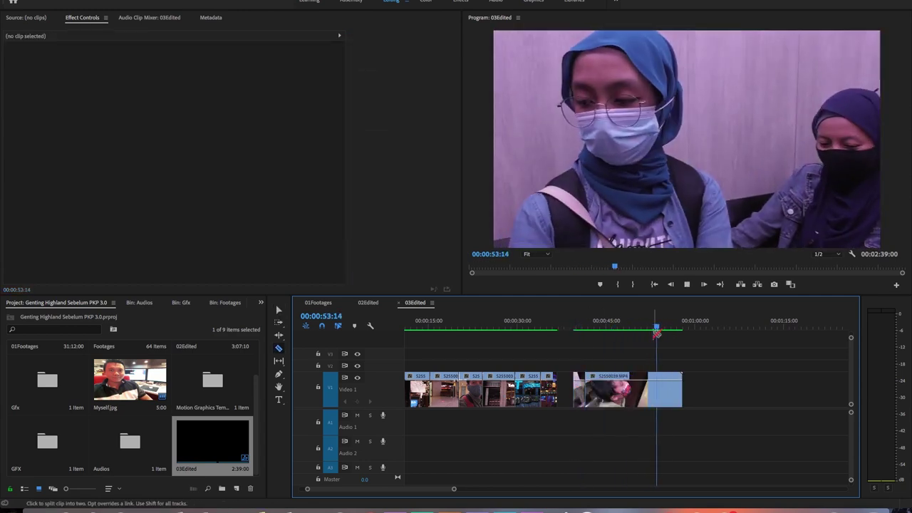
click(655, 392)
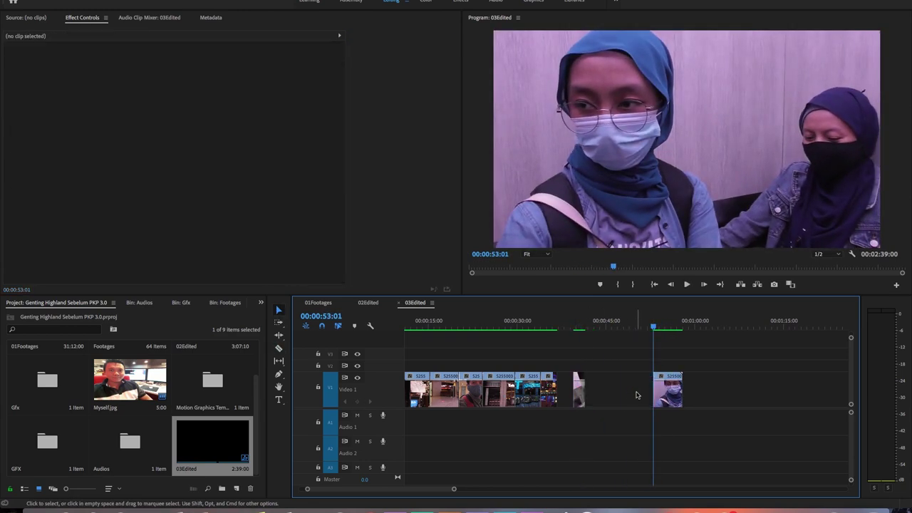
Step: Try removing the cut-off piece and sliding the remainder left, then undo it
key(v)
click(666, 391)
drag(667, 391, 606, 391)
click(608, 326)
key(ctrl+z)
Step: Cut S2550039 at 00:00:49:22, delete the unwanted segment, and close the gap to reach 2:34:07
drag(600, 326, 636, 328)
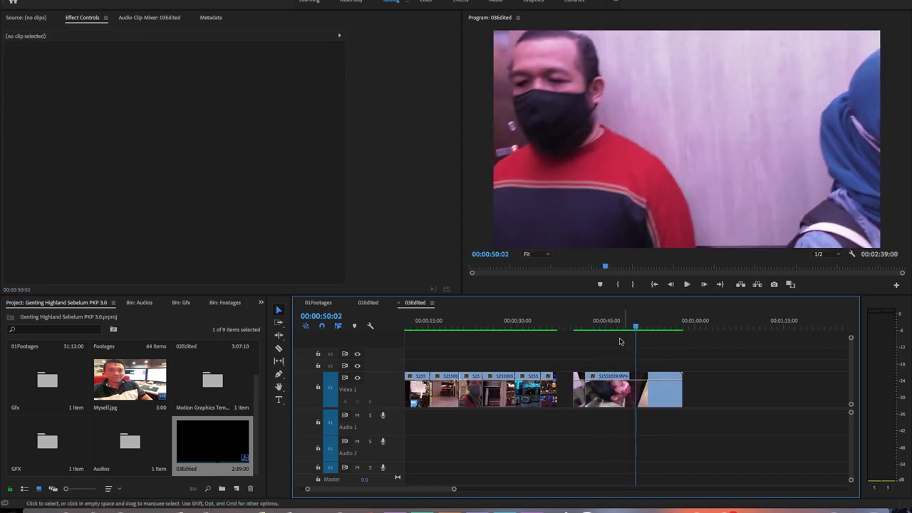
click(649, 331)
key(l)
key(l)
key(l)
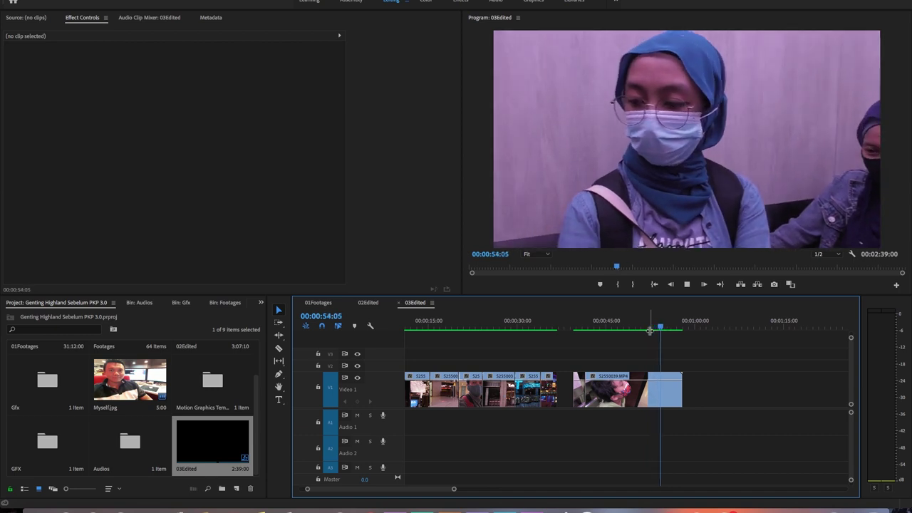
drag(648, 326, 636, 330)
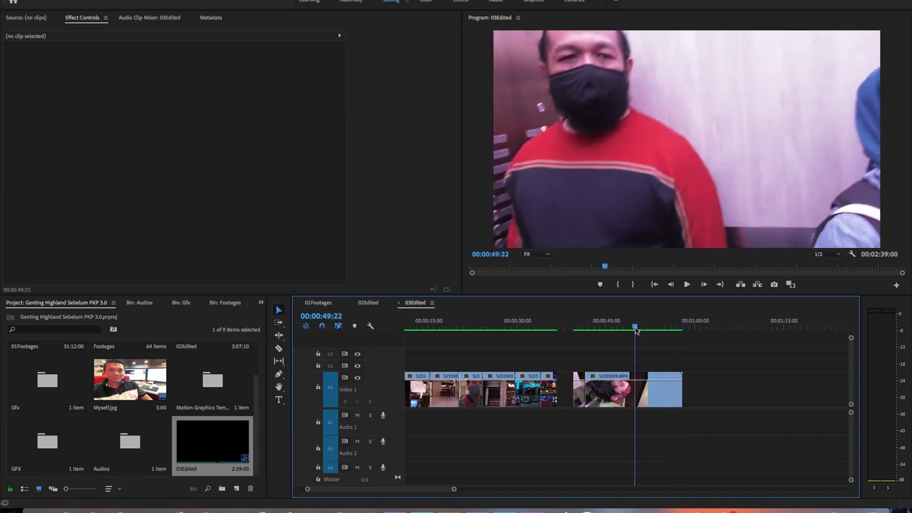
key(v)
click(627, 393)
key(Delete)
key(l)
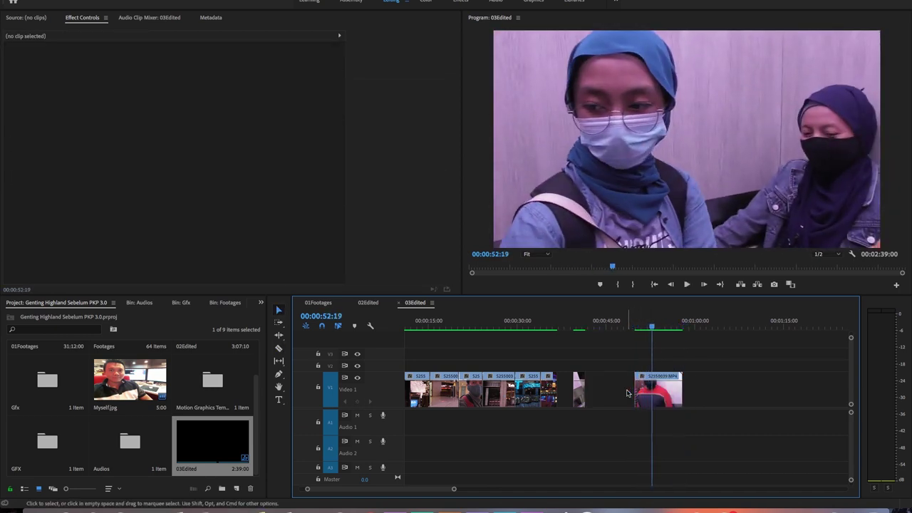
drag(653, 401, 585, 400)
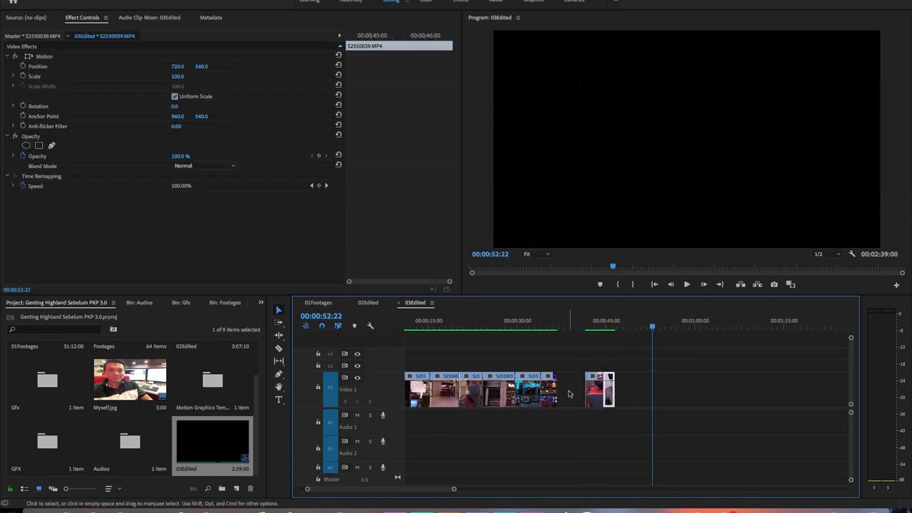
key(Up)
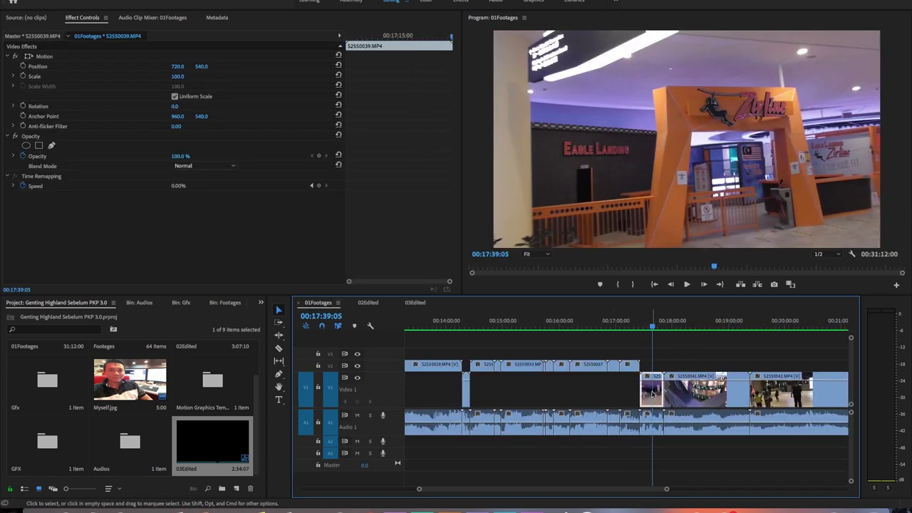
Step: Paste S2550040 at the end of 03Edited and trim its start to the Zipline arch shot at 59:10
key(ctrl+v)
mouse_move(592, 328)
mouse_down()
mouse_move(705, 329)
mouse_move(603, 329)
mouse_up()
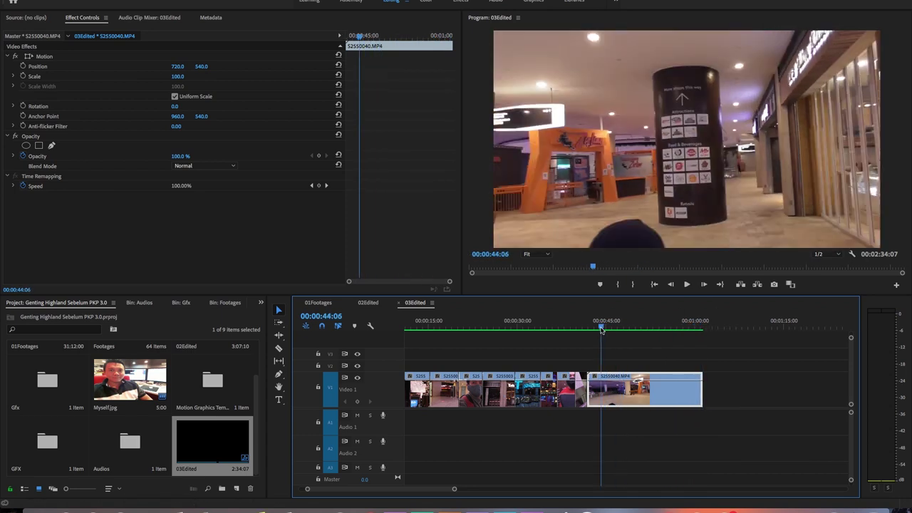
drag(603, 392, 617, 400)
scroll(458, 444, up, 5)
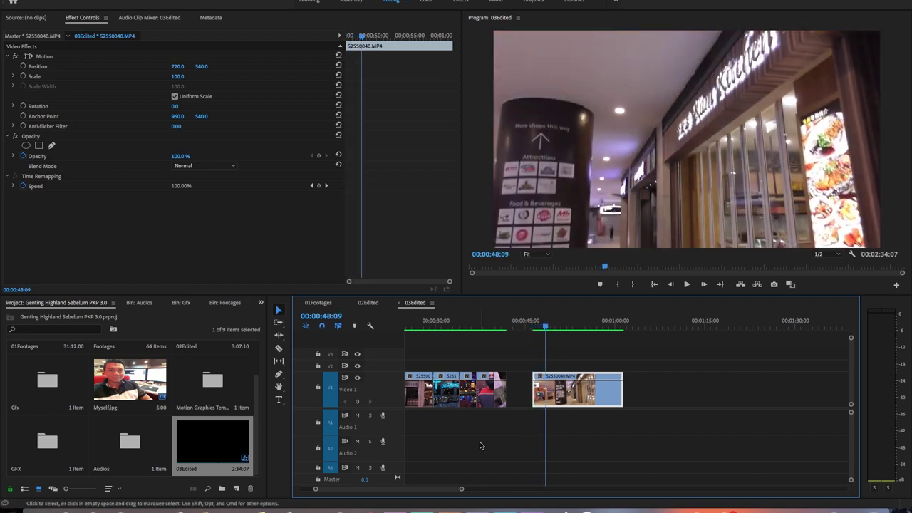
click(625, 327)
drag(625, 328, 612, 328)
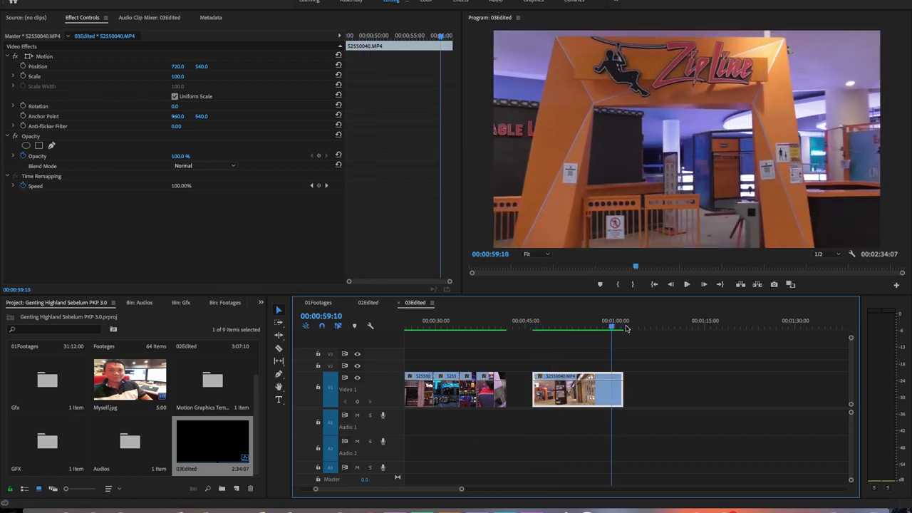
mouse_move(534, 392)
mouse_down()
mouse_move(617, 394)
mouse_move(763, 335)
mouse_up()
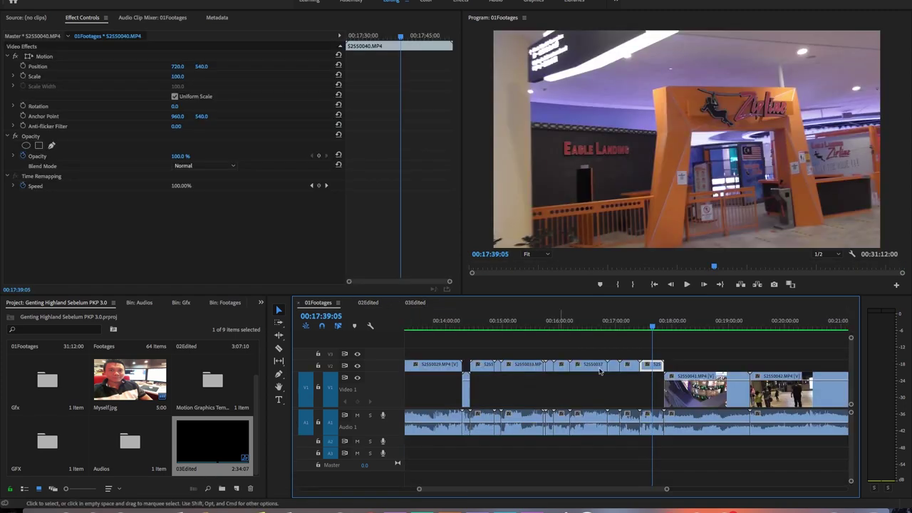
Step: Copy the S2550041 clip from 01Footages into the 03Edited sequence
click(781, 321)
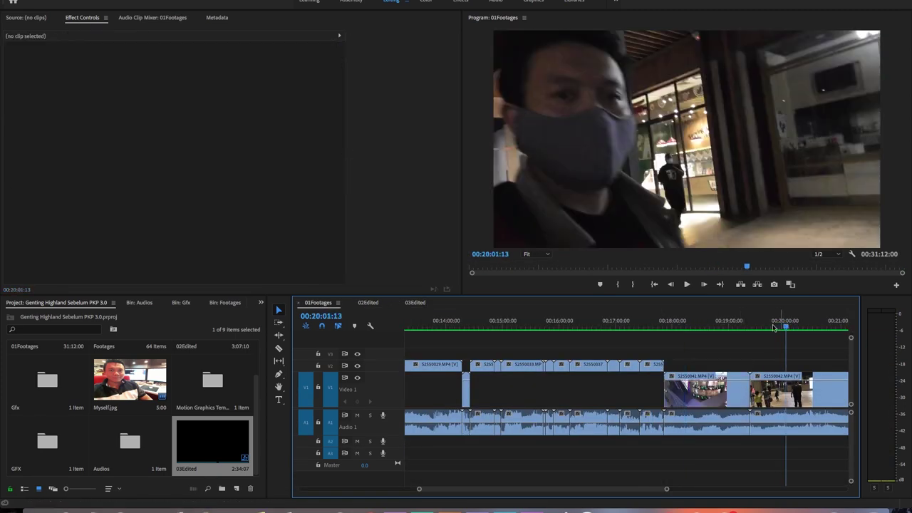
key(minus)
drag(748, 376, 740, 373)
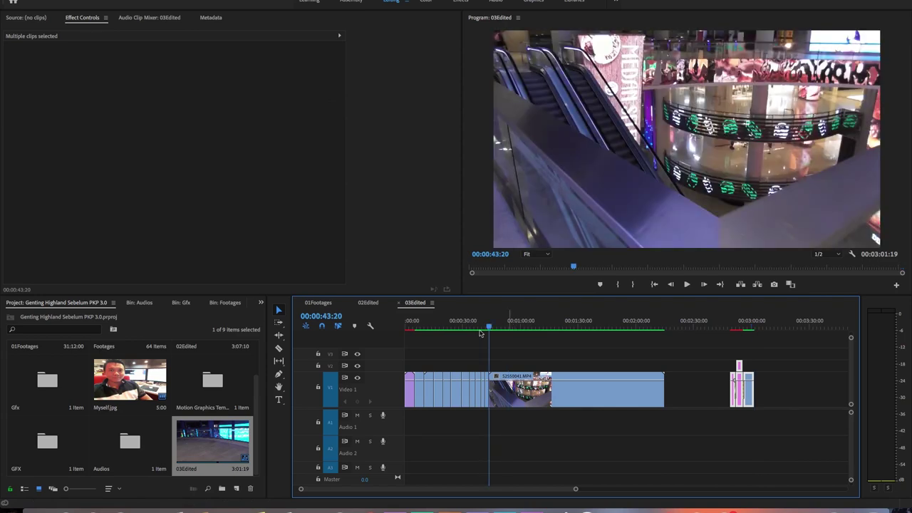
Step: Review the new footage, razor-cut S2550041 at 46:02, and delete the part after the cut
scroll(456, 370, up, 10)
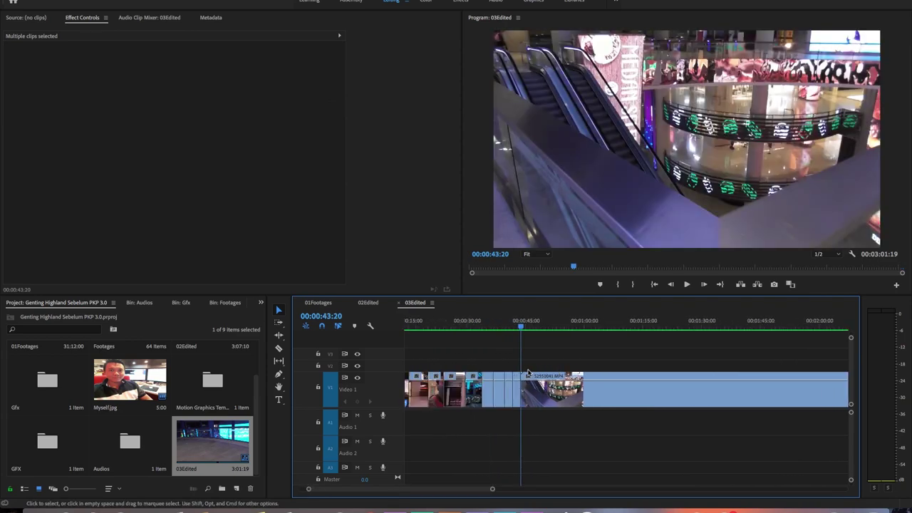
key(space)
scroll(434, 388, down, 8)
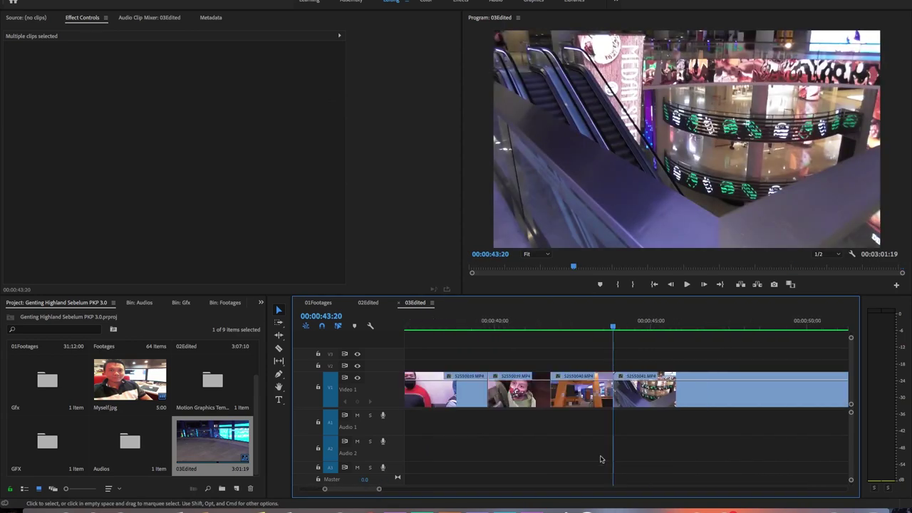
mouse_move(645, 328)
mouse_down()
mouse_move(689, 333)
mouse_move(616, 332)
mouse_up()
key(space)
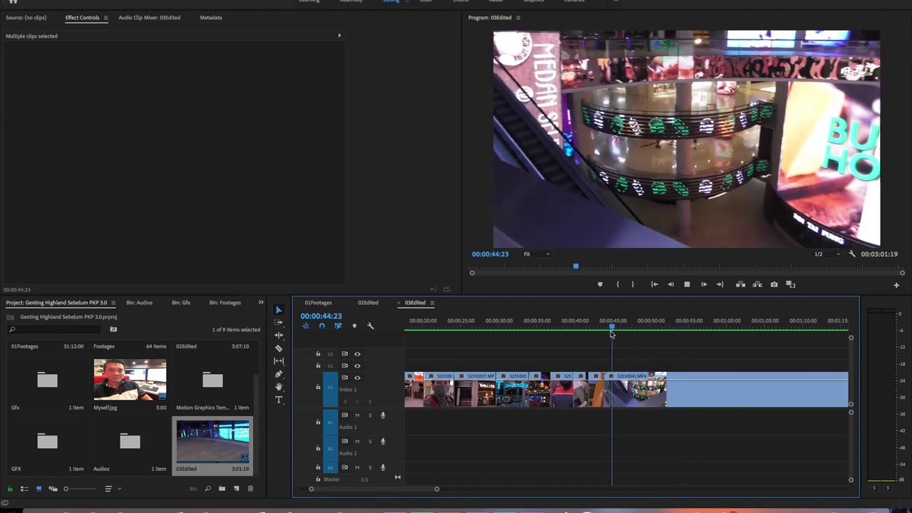
key(space)
key(c)
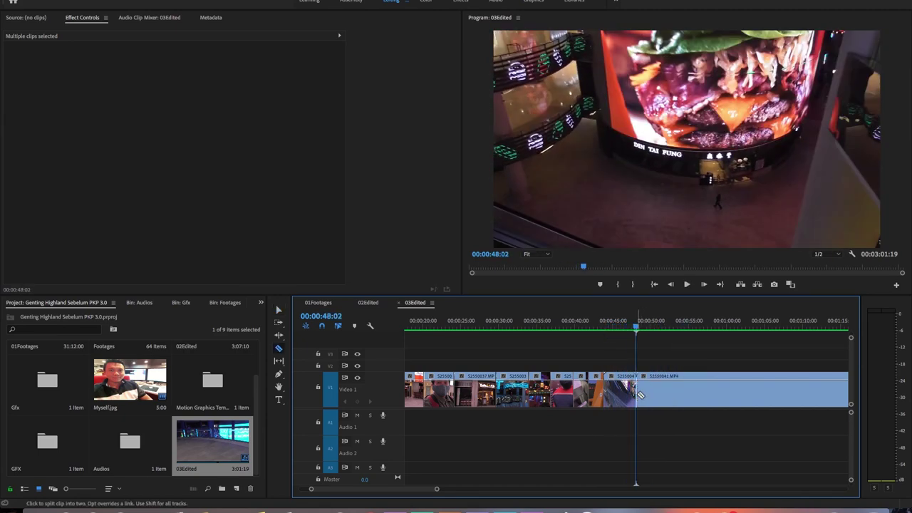
key(Up)
key(v)
click(611, 397)
key(Delete)
Step: Zoom out, scrub to about 1:08, and select the gap left by the removed section
mouse_move(620, 325)
mouse_down()
mouse_move(845, 340)
mouse_move(691, 326)
mouse_up()
key(minus)
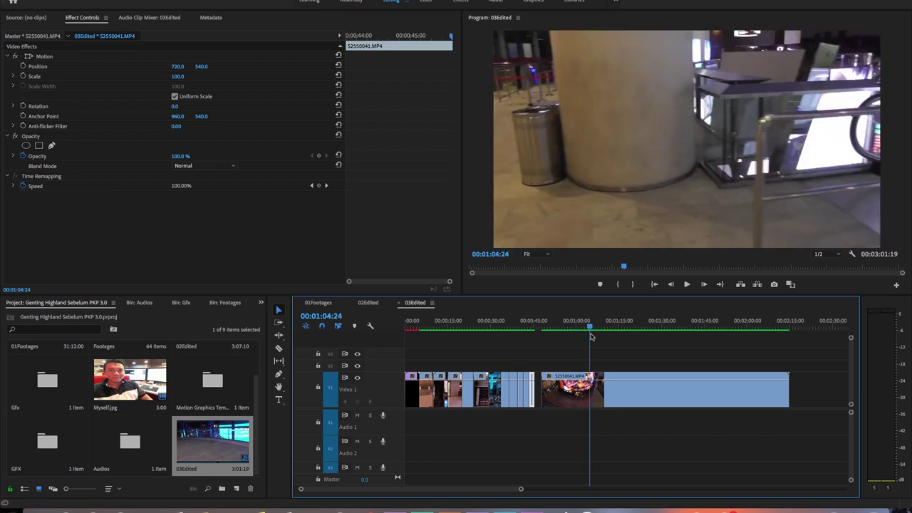
drag(590, 337, 598, 387)
key(v)
click(570, 395)
Step: Ripple-delete the gap, save the project, and replay the footage from 46 seconds
key(alt+Delete)
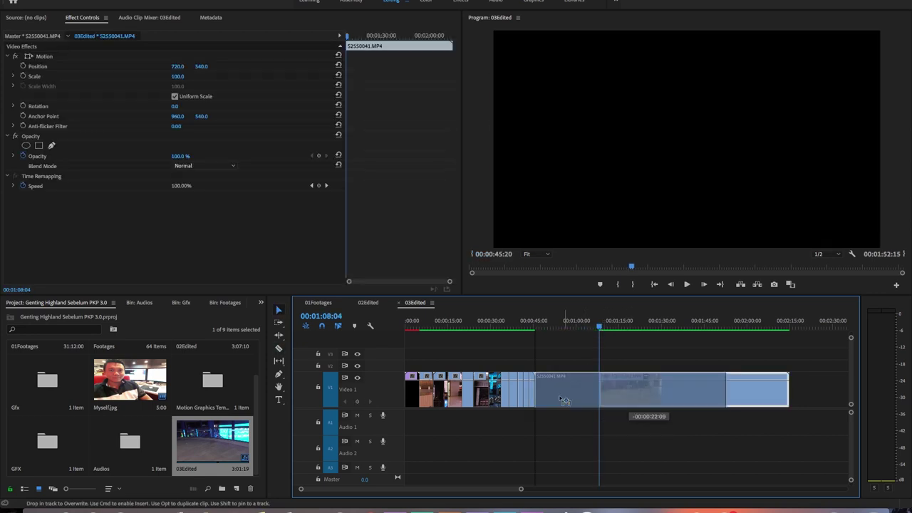
key(super+s)
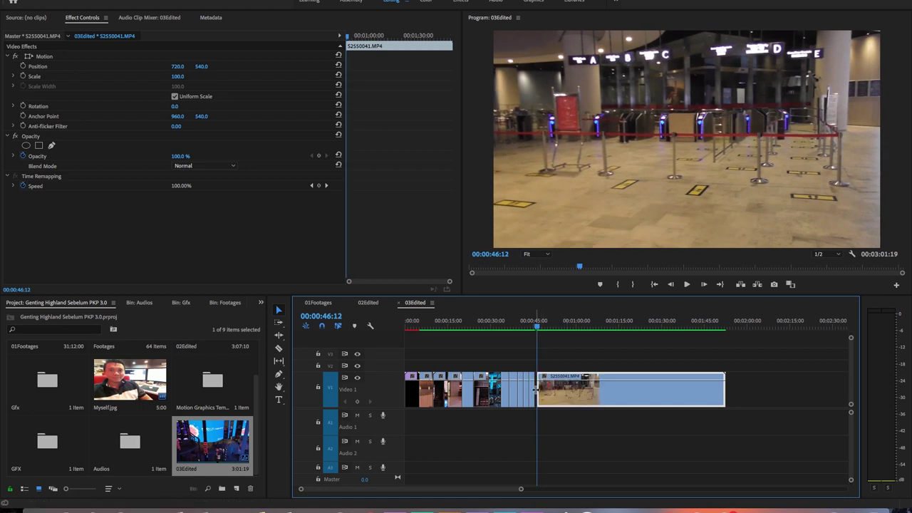
scroll(544, 401, up, 2)
key(space)
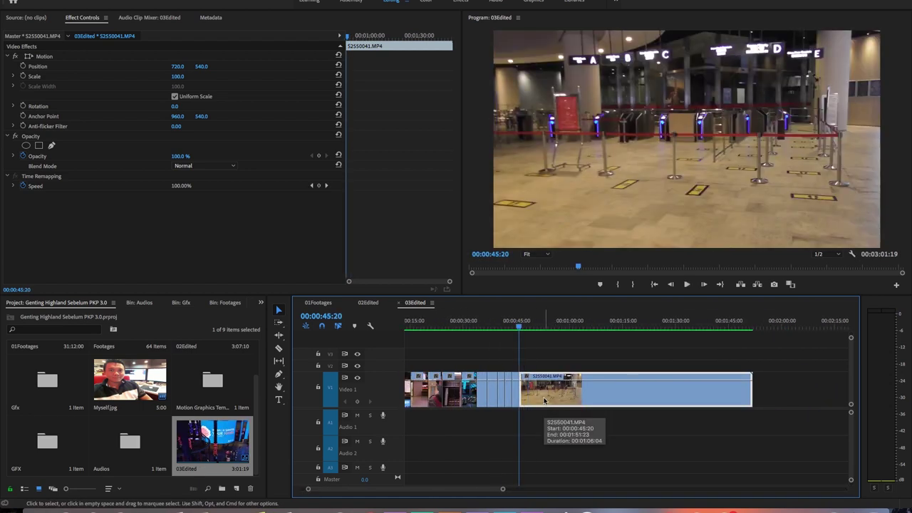
Step: Cut S2550041 just before 1:00 and delete the section between the two cuts
key(c)
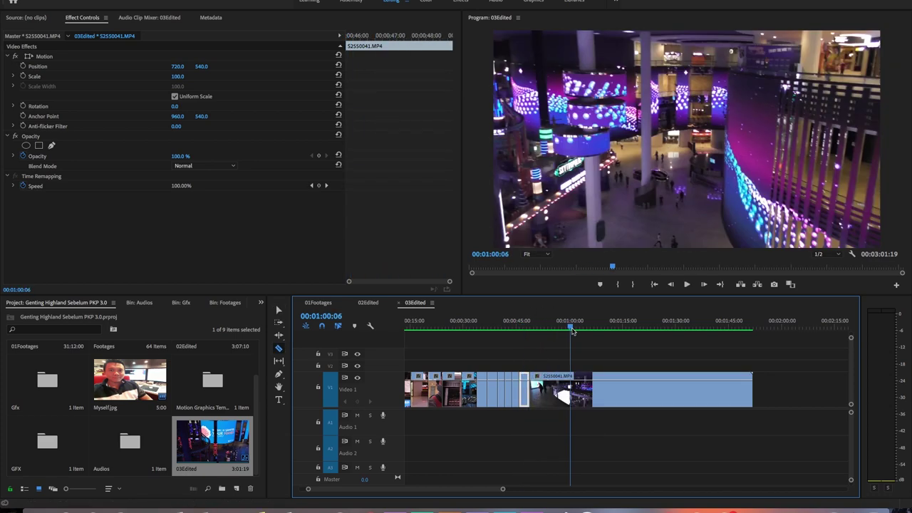
click(599, 394)
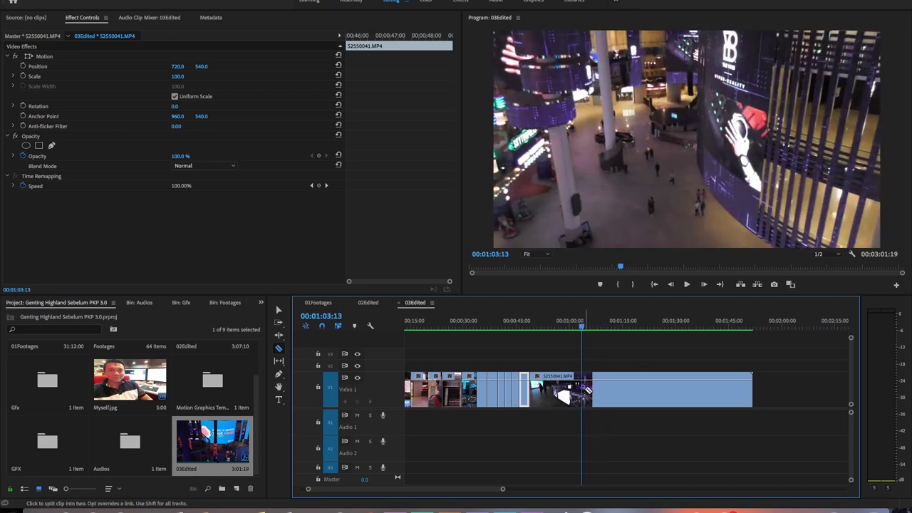
key(ctrl+z)
click(585, 390)
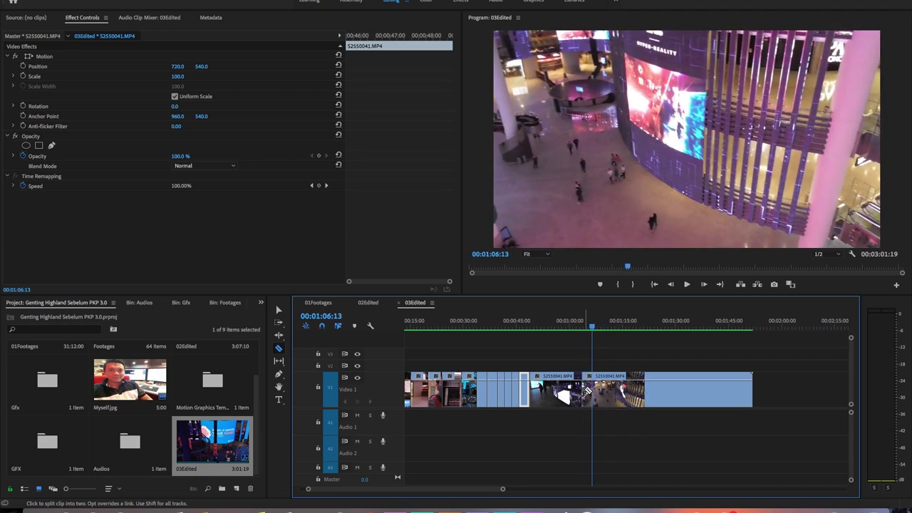
key(v)
key(space)
click(574, 395)
key(Delete)
Step: Cut the clip at 1:34:05 and delete the unwanted section before the cut
drag(593, 327, 690, 329)
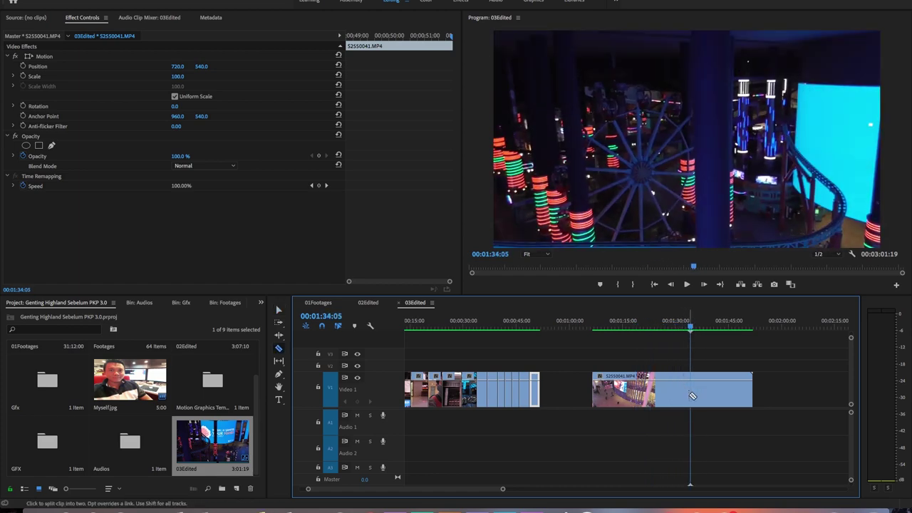
key(ctrl+k)
key(Delete)
key(space)
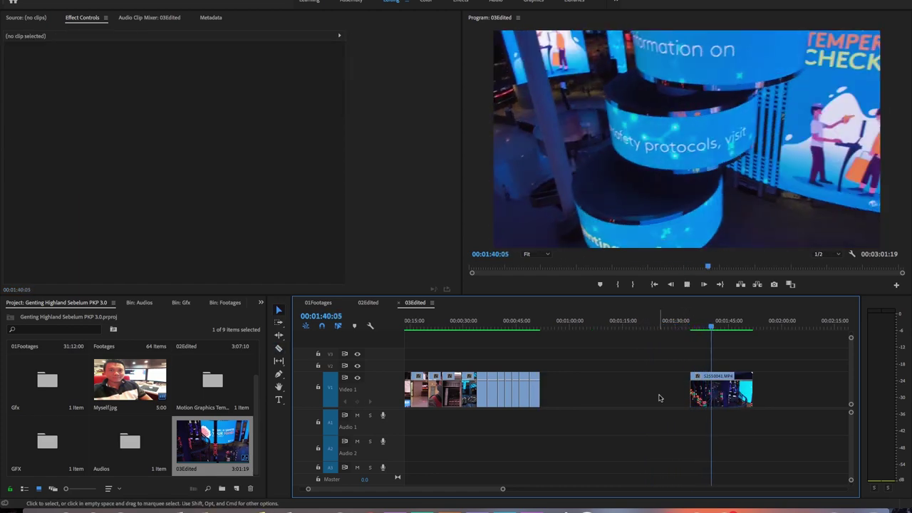
key(j)
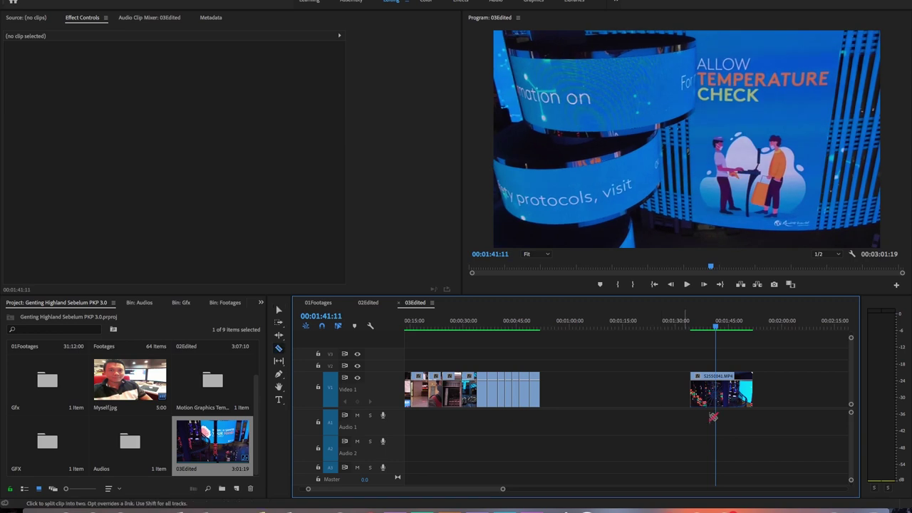
Step: Cut the clip at about 1:41, delete its tail, save, and close the remaining gap
click(713, 417)
key(v)
click(731, 397)
key(Delete)
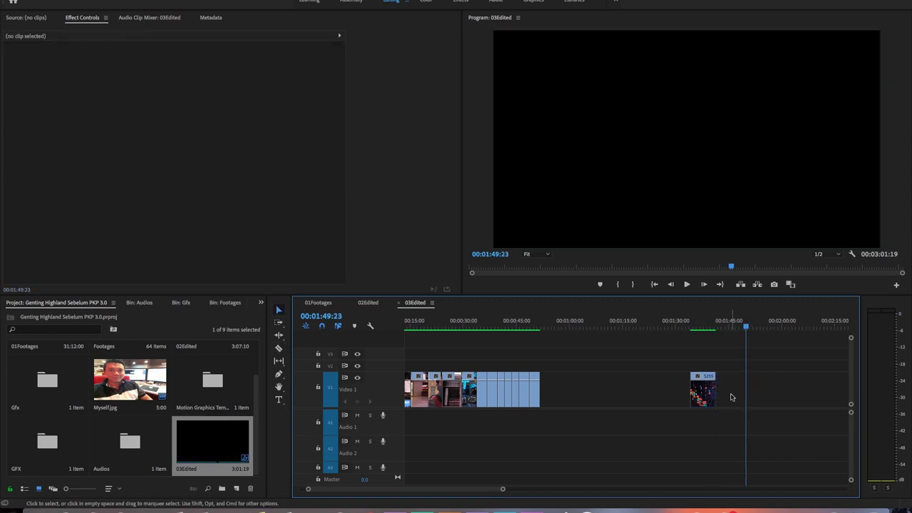
key(super+s)
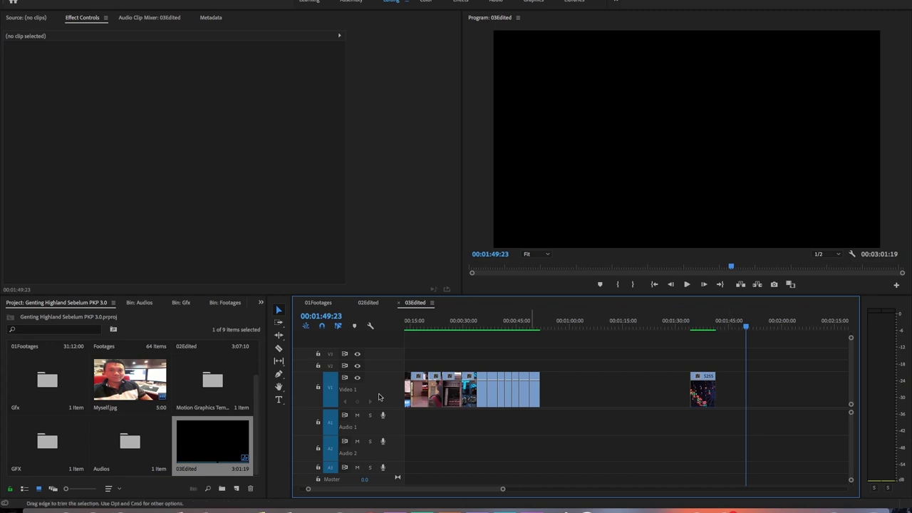
click(636, 398)
key(Delete)
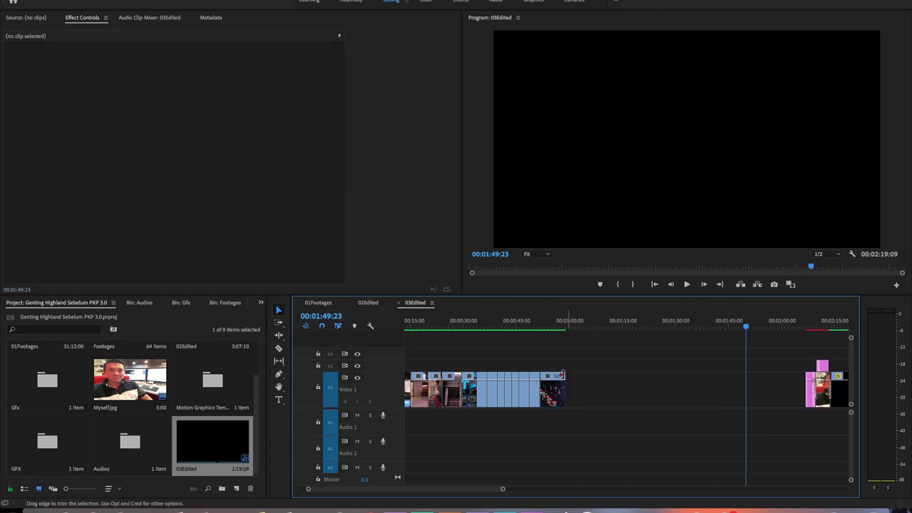
Step: Remove the pink end clip, then undo to restore the long S2550042 clip
click(567, 325)
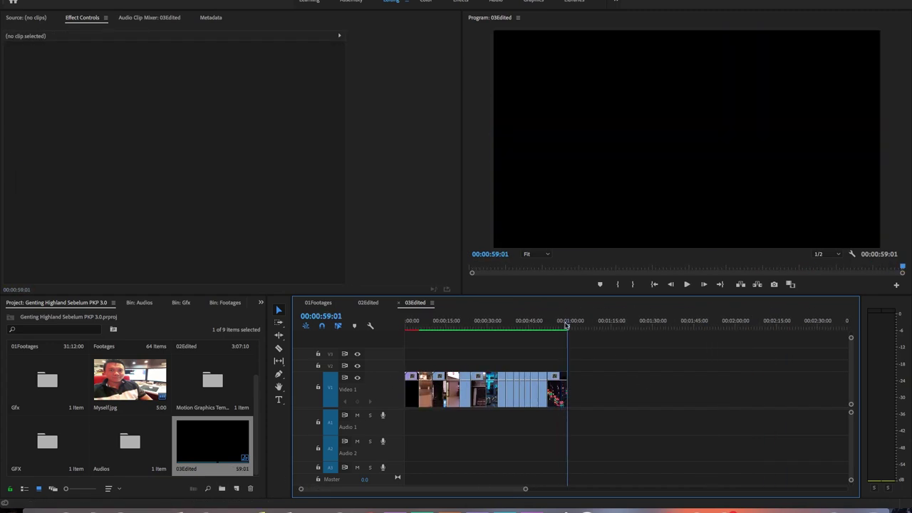
click(318, 302)
click(415, 302)
key(ctrl+z)
Step: Review S2550042 from 59:01 and trim its start slightly later
key(space)
drag(556, 326, 574, 325)
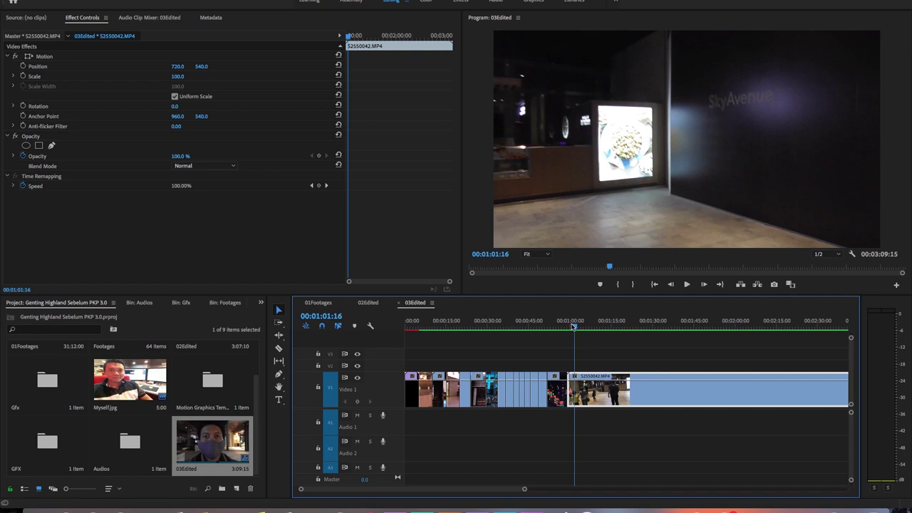
key(l)
key(l)
key(l)
key(k)
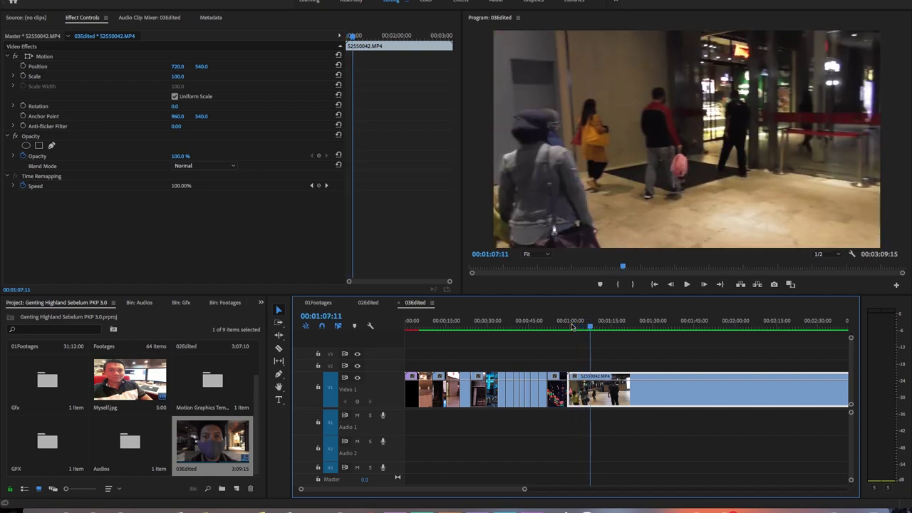
drag(572, 326, 575, 326)
mouse_move(568, 388)
mouse_down()
mouse_move(577, 389)
mouse_move(568, 390)
mouse_up()
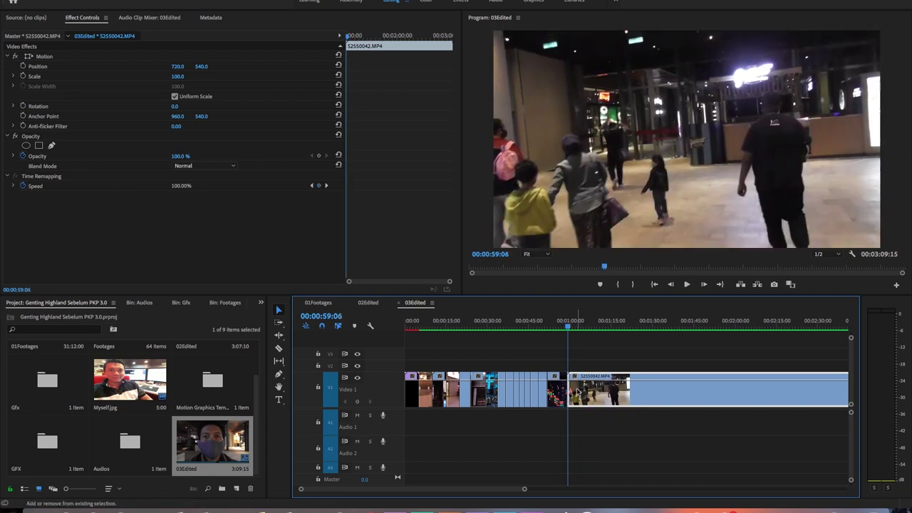
Step: Cut S2550042 at 1:02:06 and select the section after the cut
key(l)
key(c)
click(577, 390)
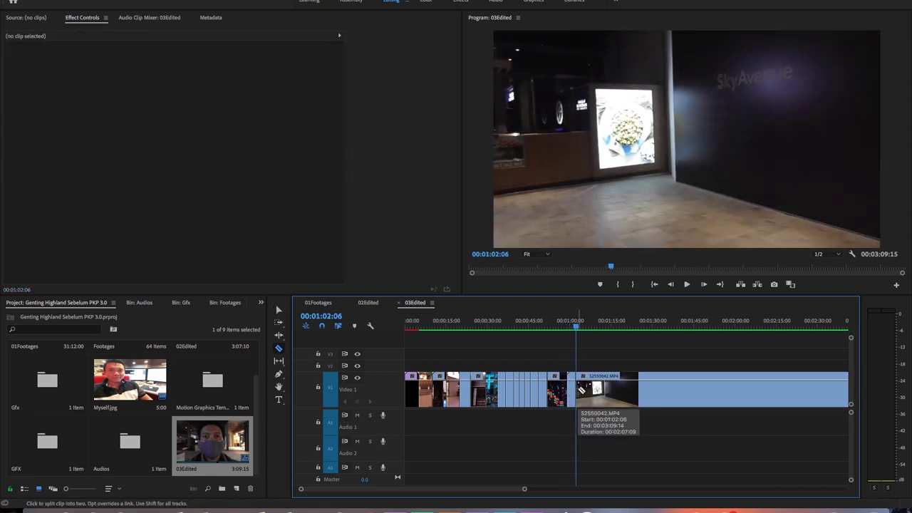
key(v)
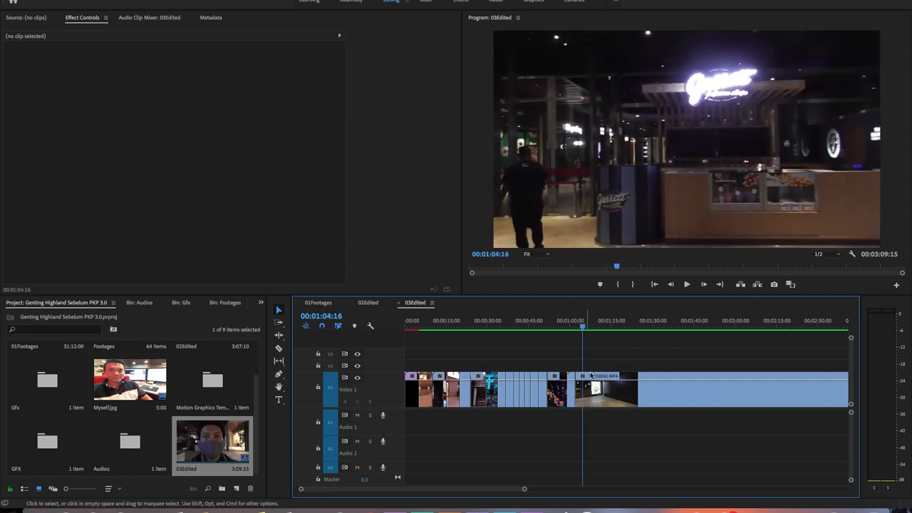
click(590, 397)
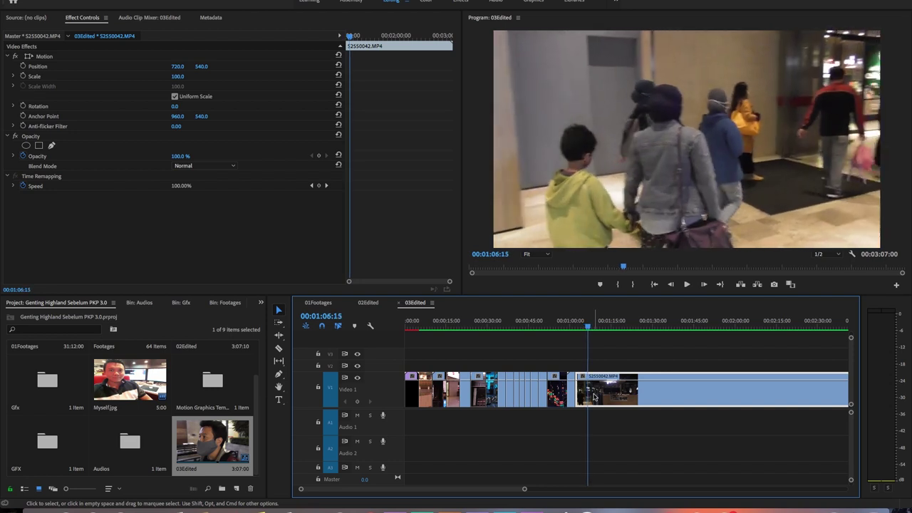
Step: Split S2550042 at 1:17:21, remove the piece, and close the gap
key(c)
click(619, 325)
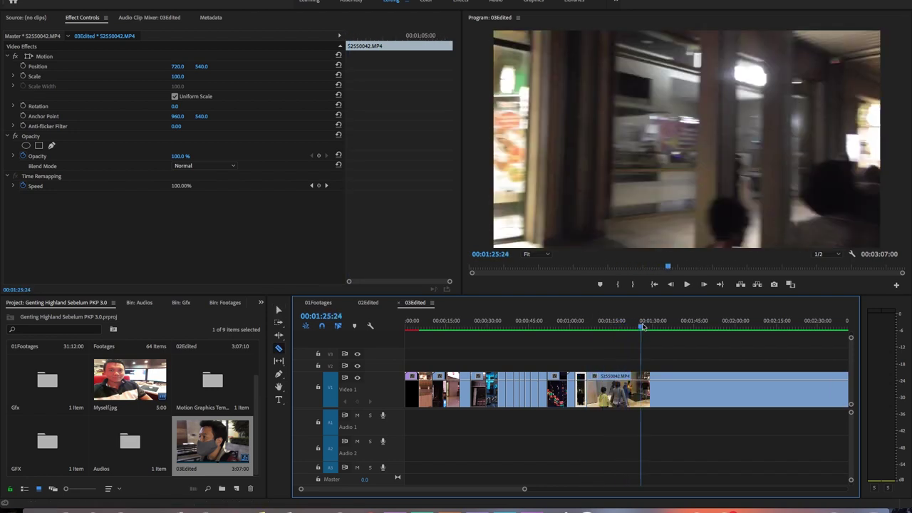
click(616, 396)
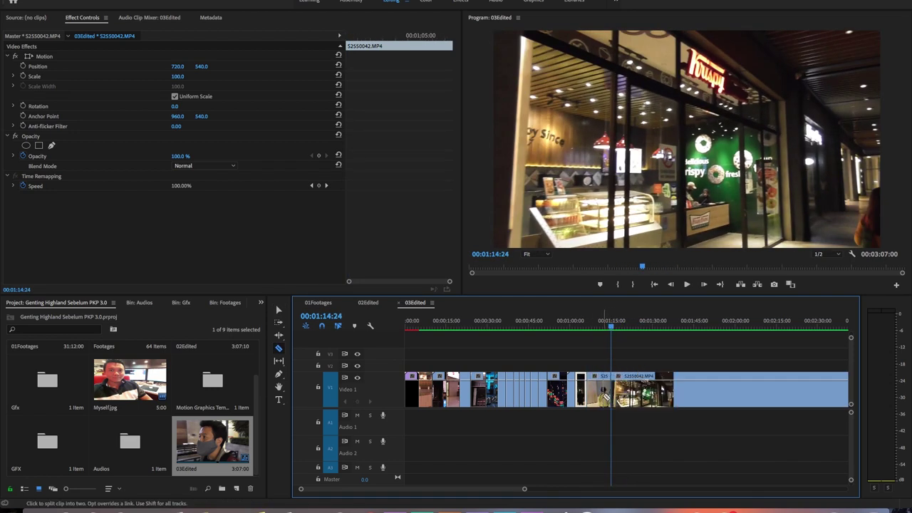
key(Delete)
drag(648, 399, 625, 401)
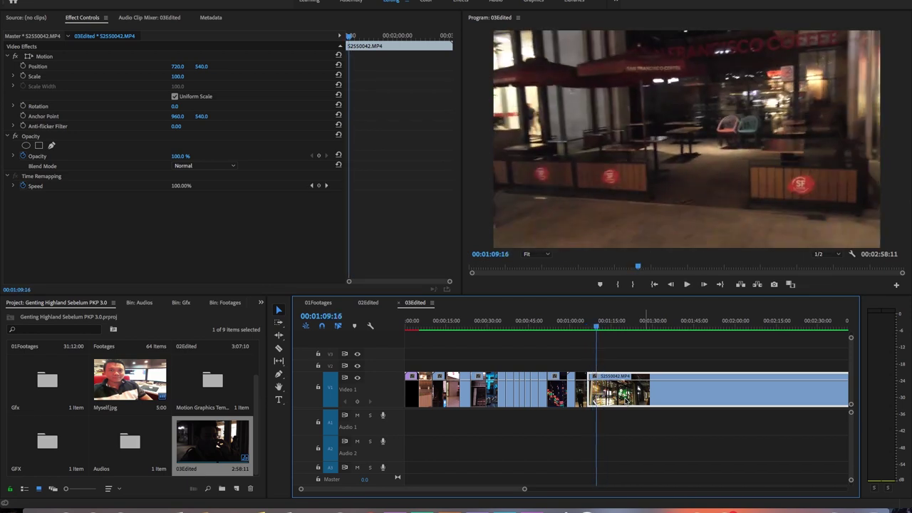
Step: Split S2550042 at 1:24:23, ripple-delete the piece before the cut, and review from 1:12:13
click(598, 390)
click(624, 327)
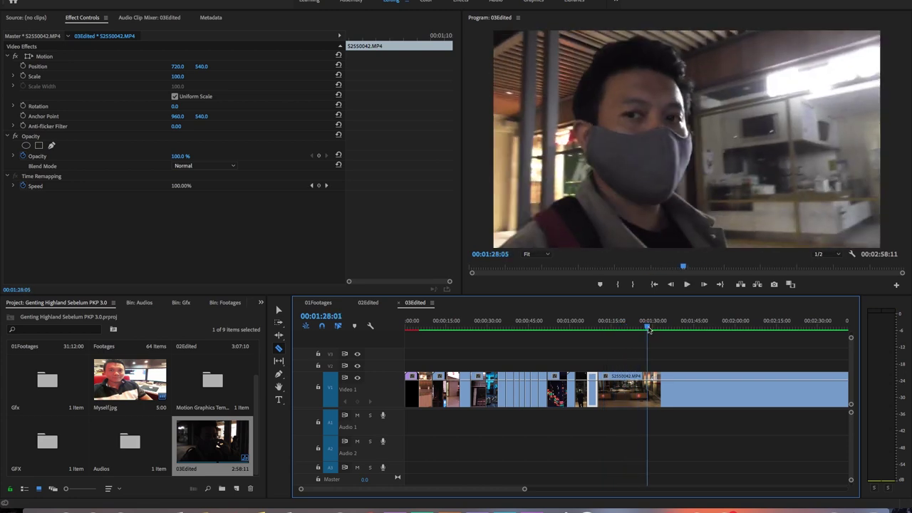
click(318, 302)
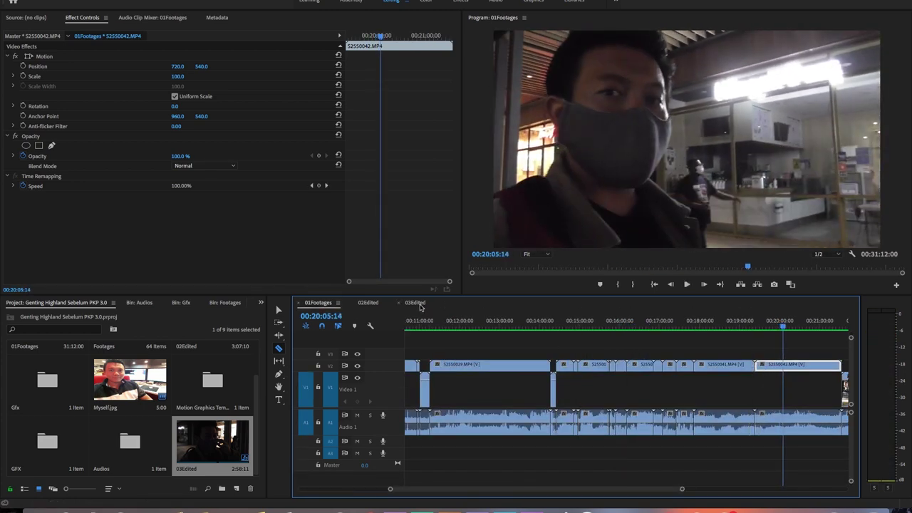
click(415, 302)
click(639, 327)
click(646, 391)
key(v)
click(620, 391)
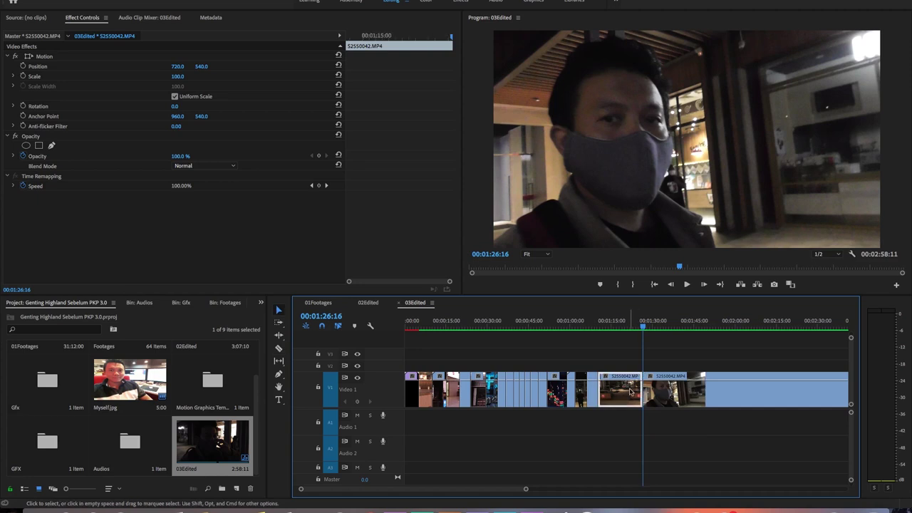
key(shift+Delete)
click(603, 325)
key(space)
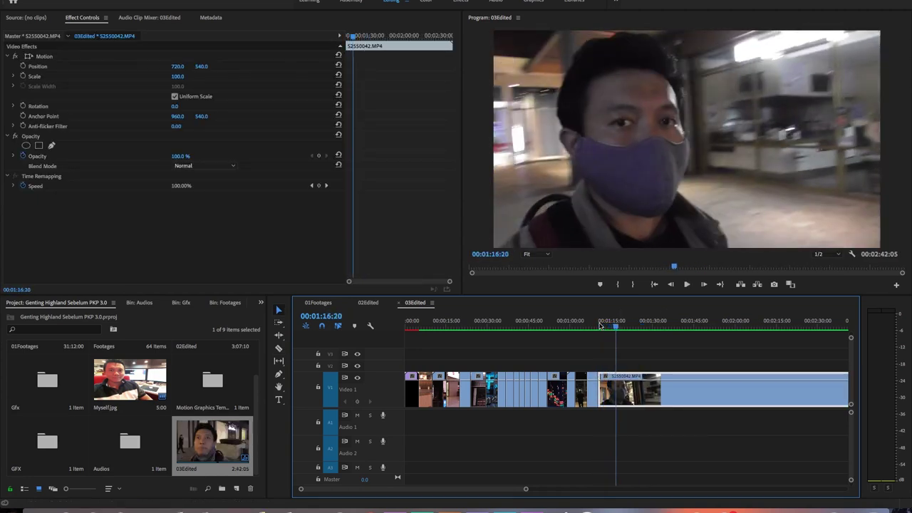
Step: Compare against 01Footages, then split the 03Edited clip and move to 1:28:14
click(319, 302)
key(space)
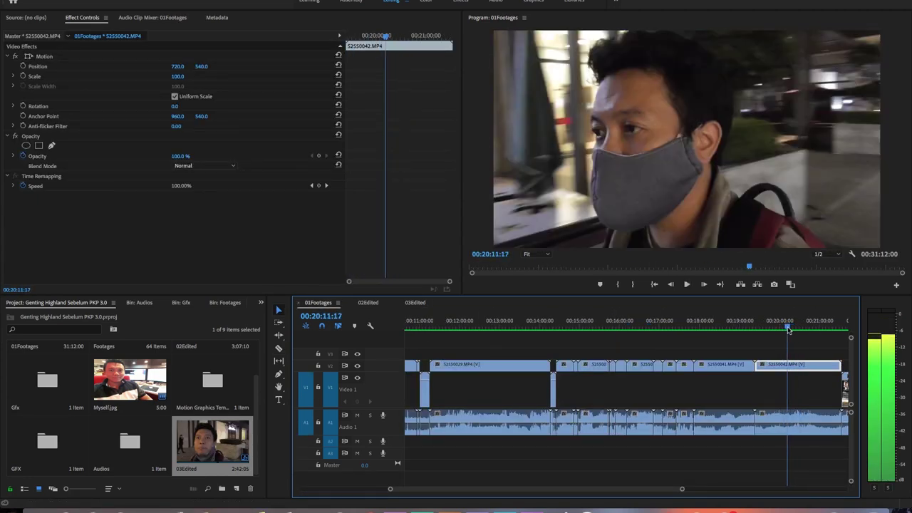
click(414, 303)
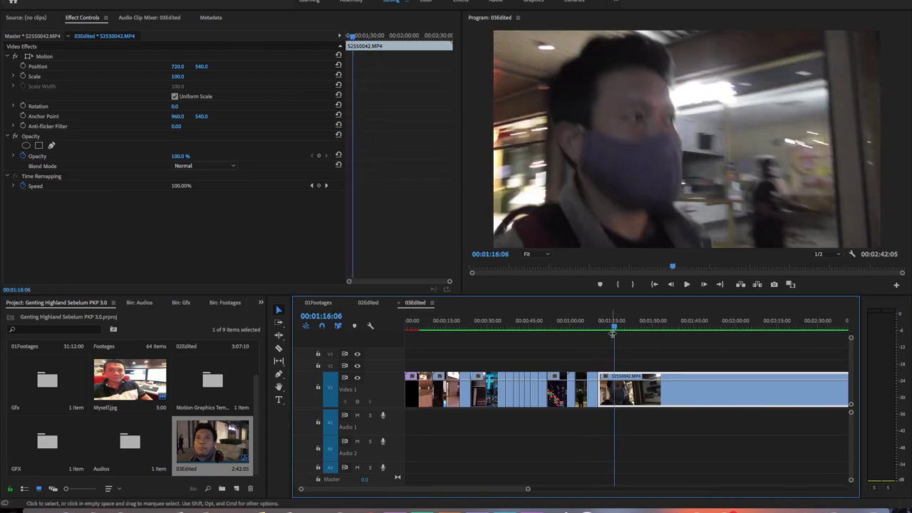
key(ctrl+k)
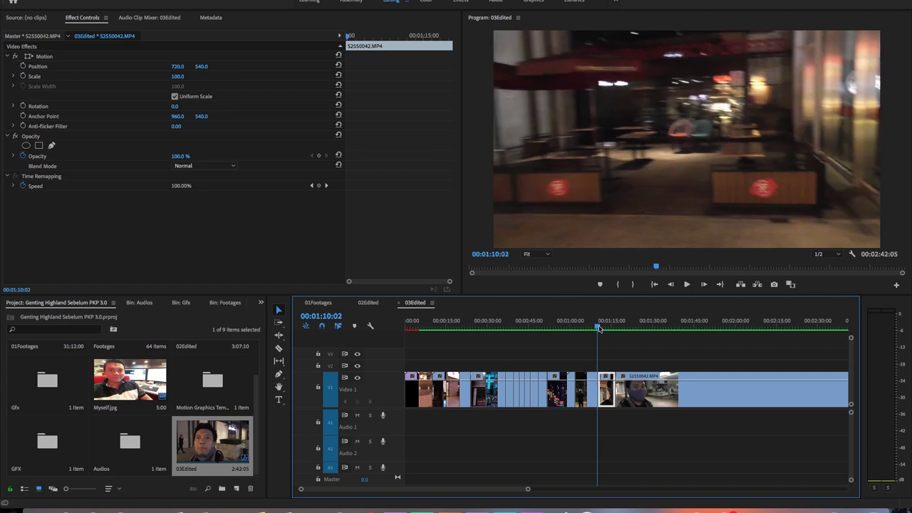
drag(750, 363, 591, 385)
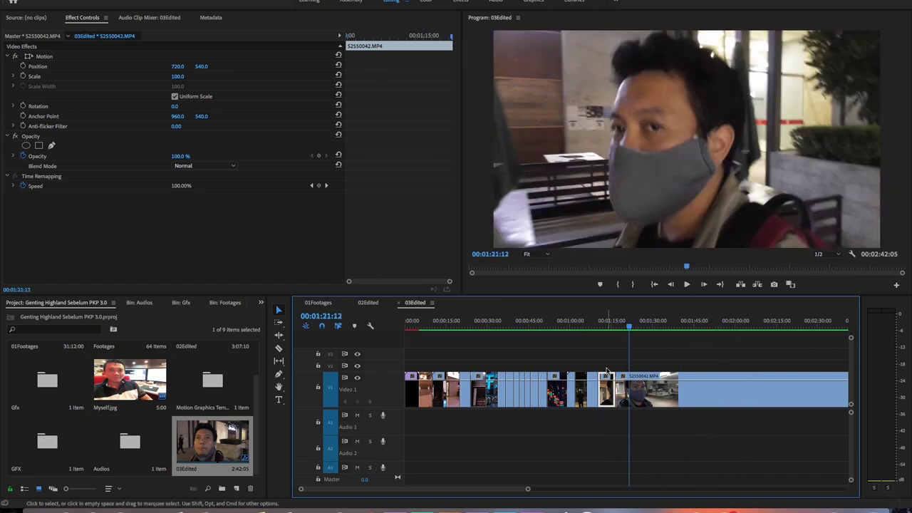
drag(614, 326, 649, 326)
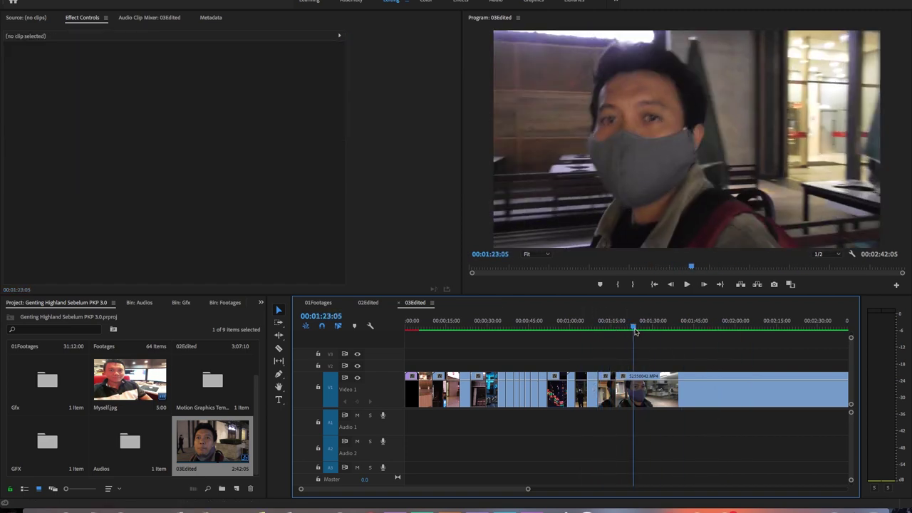
key(minus)
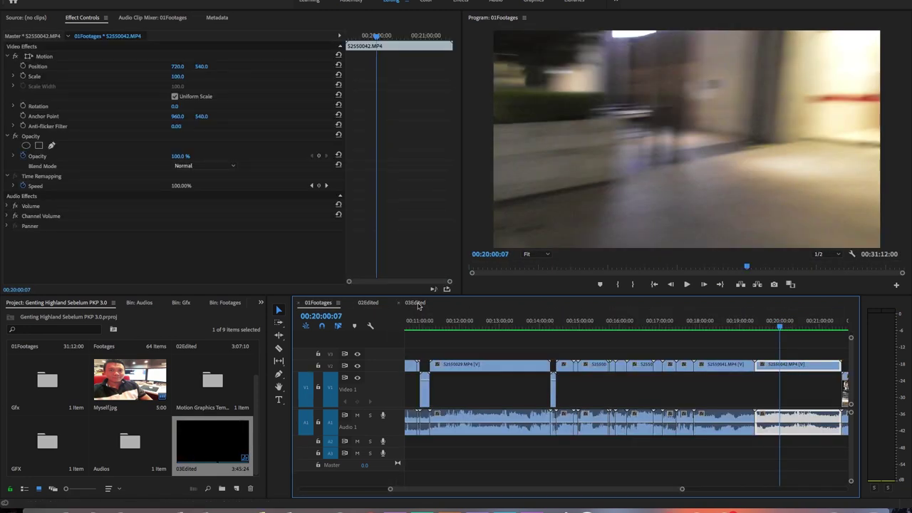
Step: Zoom in on 03Edited and shuttle through the footage to find the cut point near 2:25
click(415, 303)
key(equal)
click(526, 327)
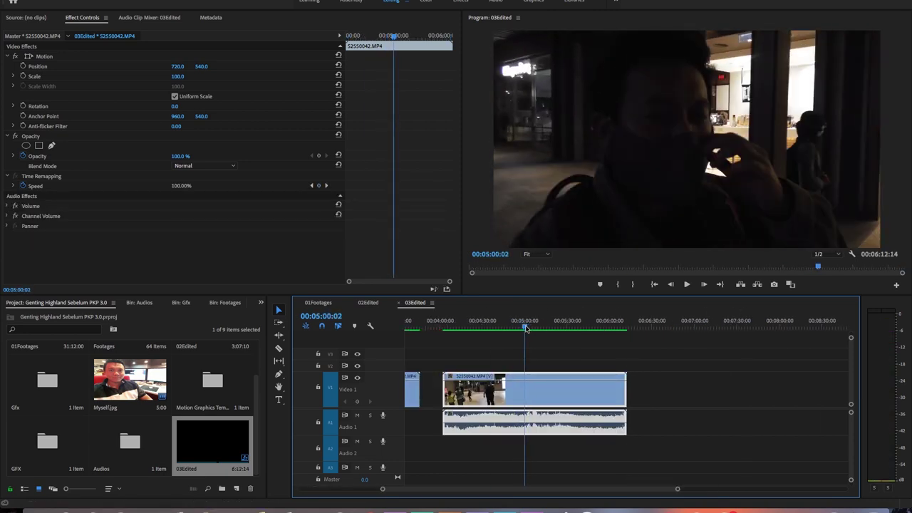
key(space)
drag(477, 490, 426, 489)
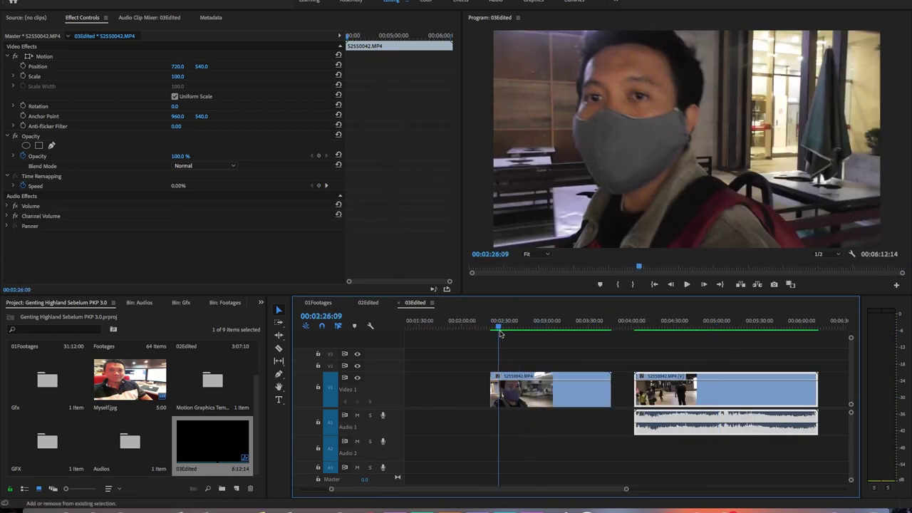
key(j)
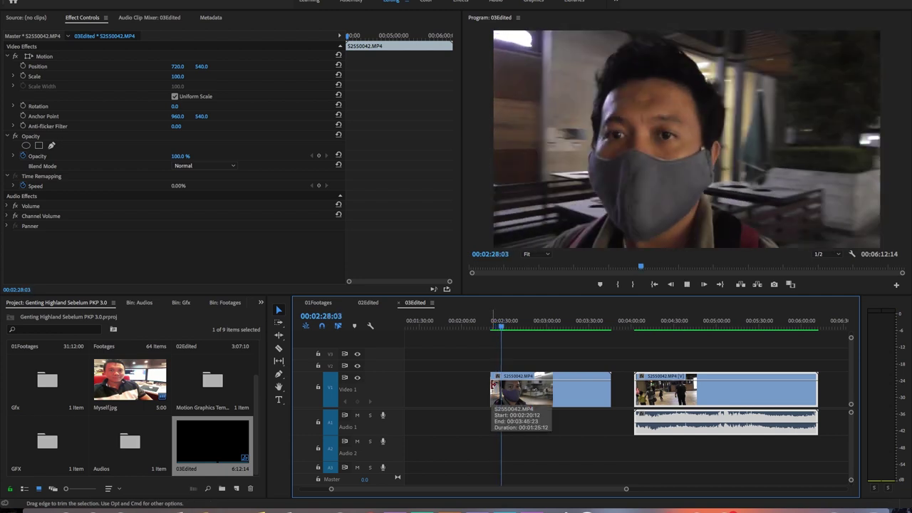
key(l)
key(l)
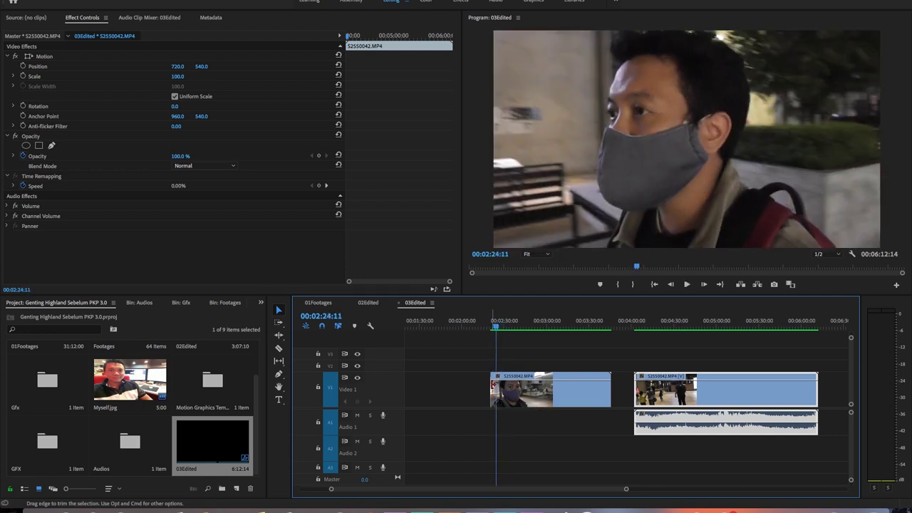
key(j)
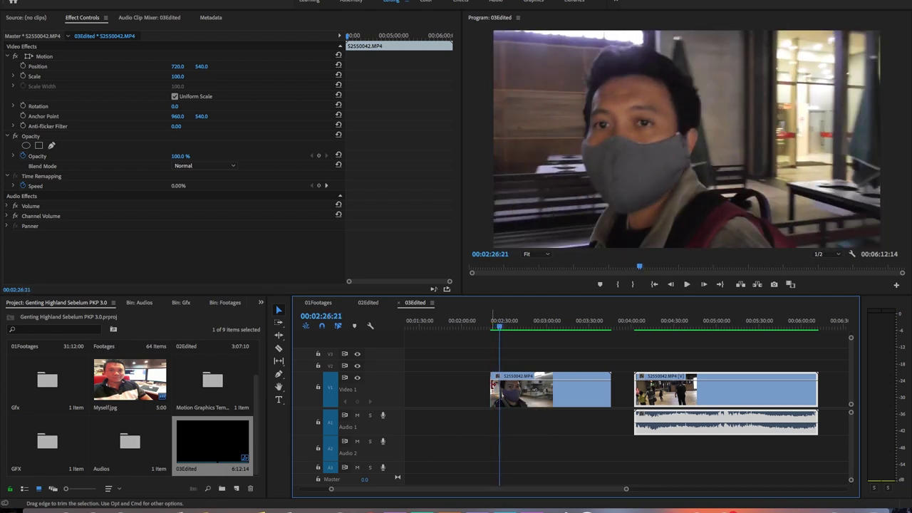
Step: Cut the clip at 2:25 and delete the short piece at its start
key(c)
click(501, 397)
key(Up)
key(Up)
key(v)
key(Down)
key(Down)
key(Delete)
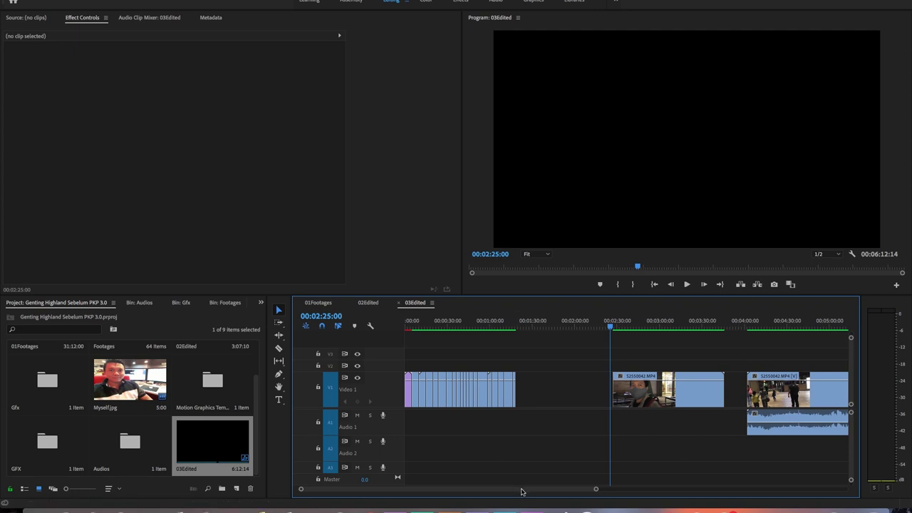
Step: Cut the later clip near 5:18 and delete the short piece after the cut
drag(521, 491, 566, 491)
drag(656, 326, 664, 326)
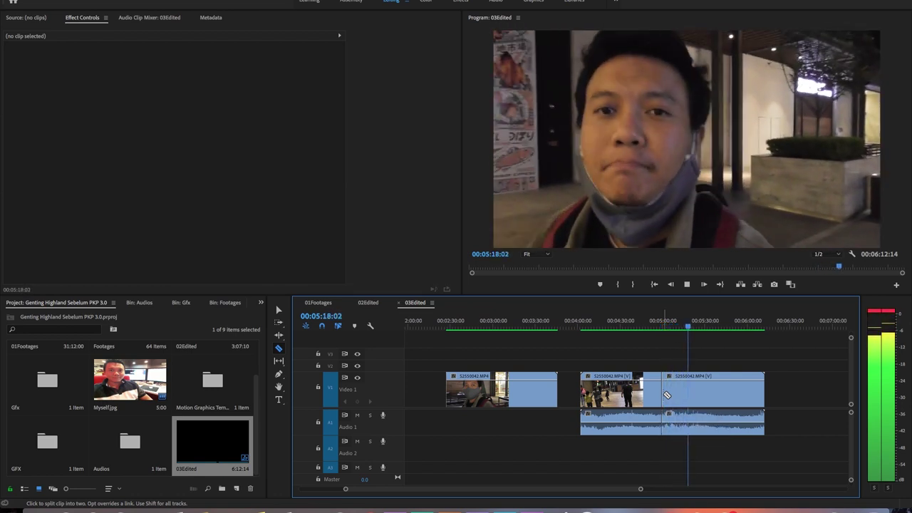
click(688, 390)
key(v)
click(672, 392)
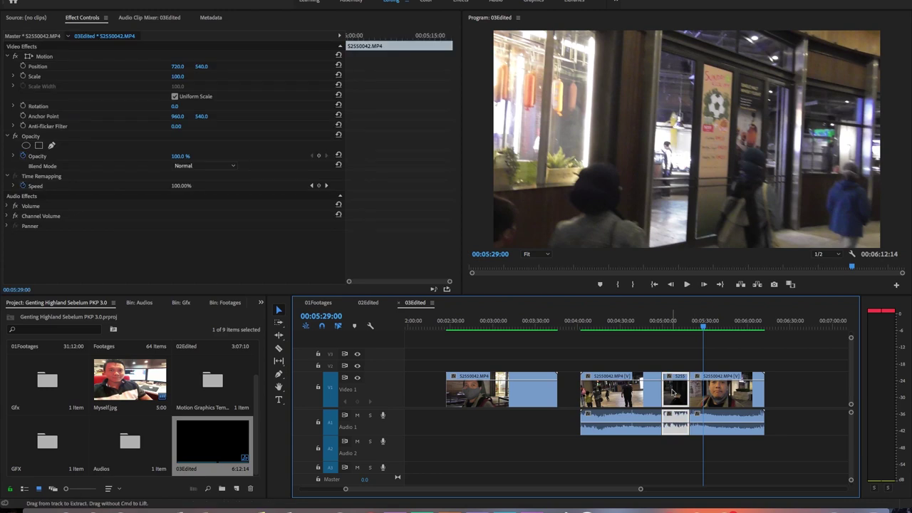
key(Delete)
Step: Delete the empty gaps so 03Edited runs 2:57:05
key(Up)
key(Up)
key(Up)
key(Up)
key(Up)
key(Down)
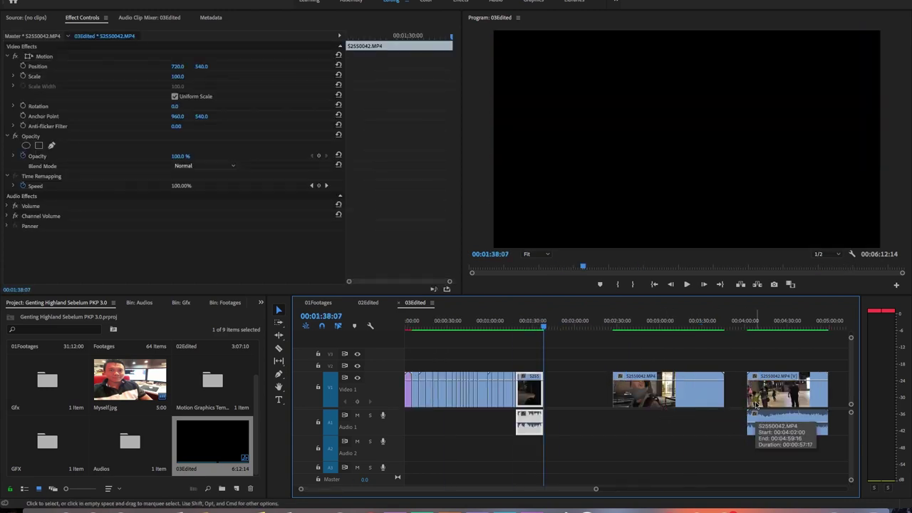
click(734, 390)
key(Delete)
Step: Delete the clip after the playhead near 2:16:16, leaving a gap
click(539, 325)
drag(540, 325, 570, 327)
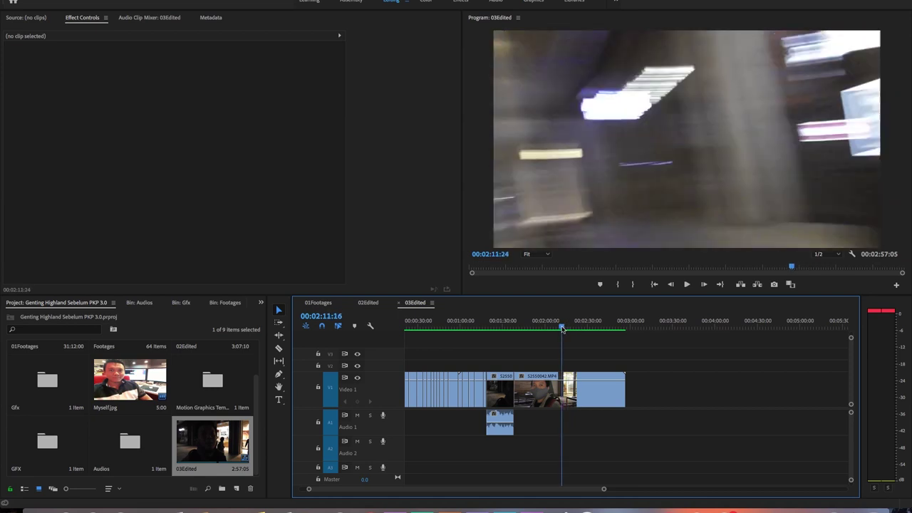
click(556, 395)
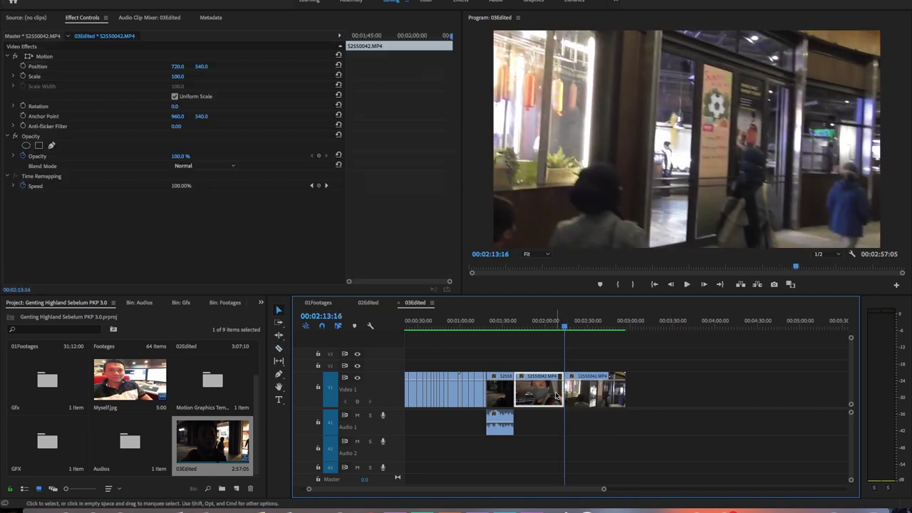
key(Delete)
key(space)
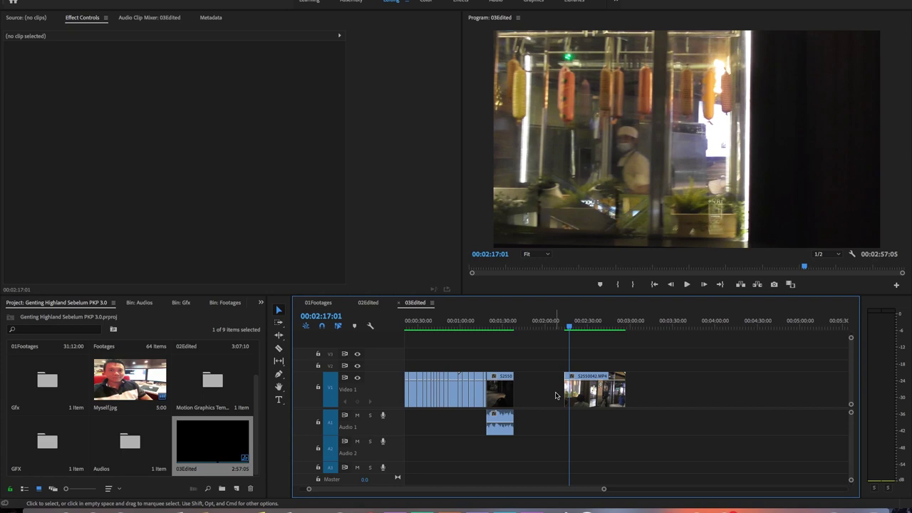
Step: Split the S2550042 clip at 2:24:18
key(c)
click(582, 326)
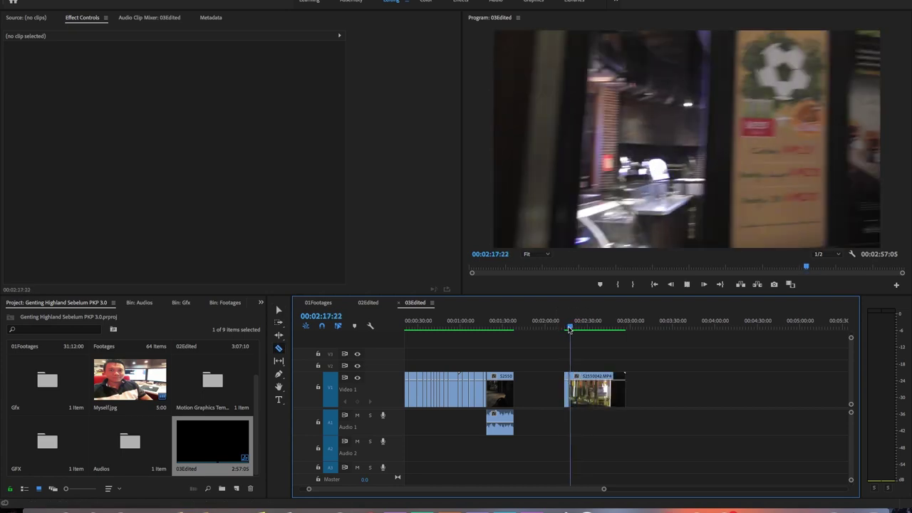
click(574, 391)
key(v)
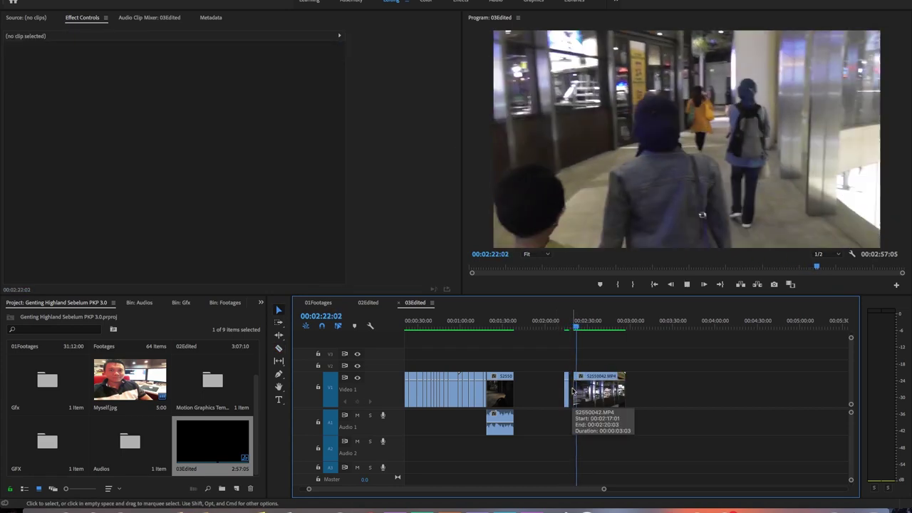
Step: Split the clip at 2:16:06 and pull its start earlier to close the gap
scroll(575, 362, up, 3)
scroll(580, 342, up, 2)
click(588, 324)
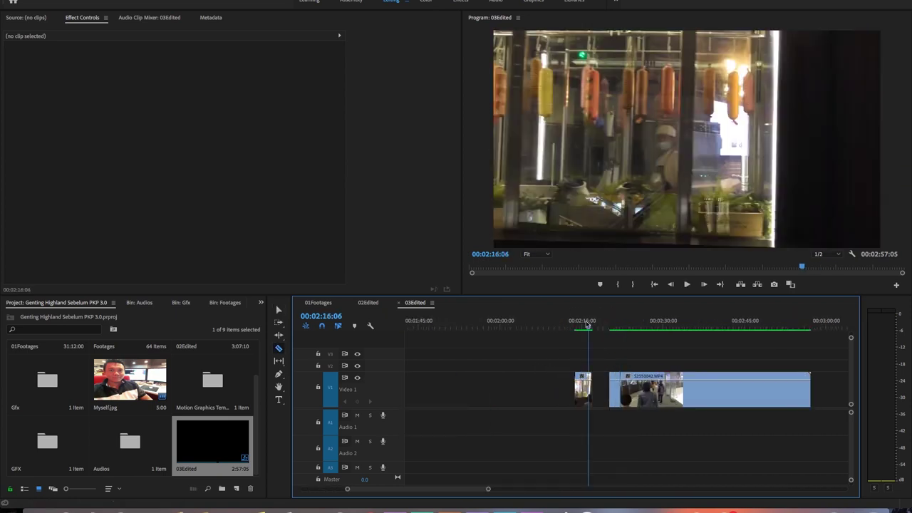
click(634, 389)
key(v)
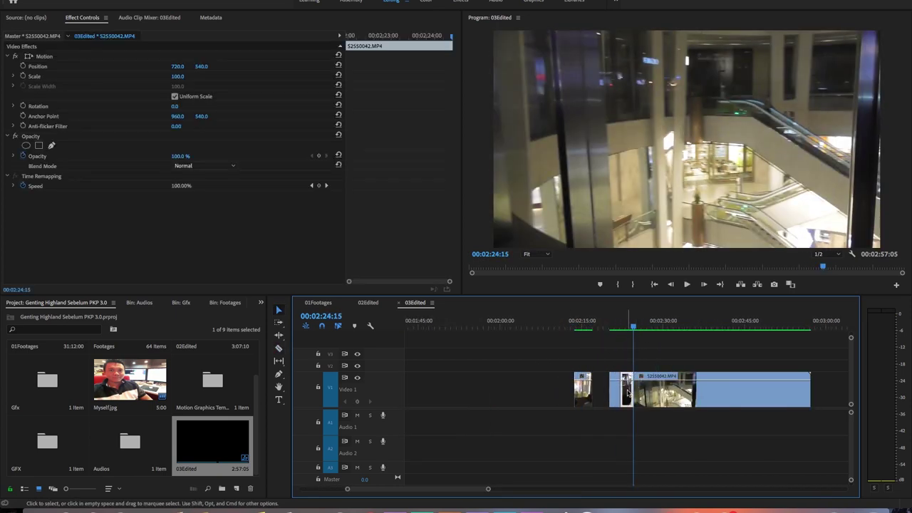
mouse_move(634, 390)
mouse_down()
mouse_move(614, 392)
mouse_move(665, 390)
mouse_up()
click(670, 325)
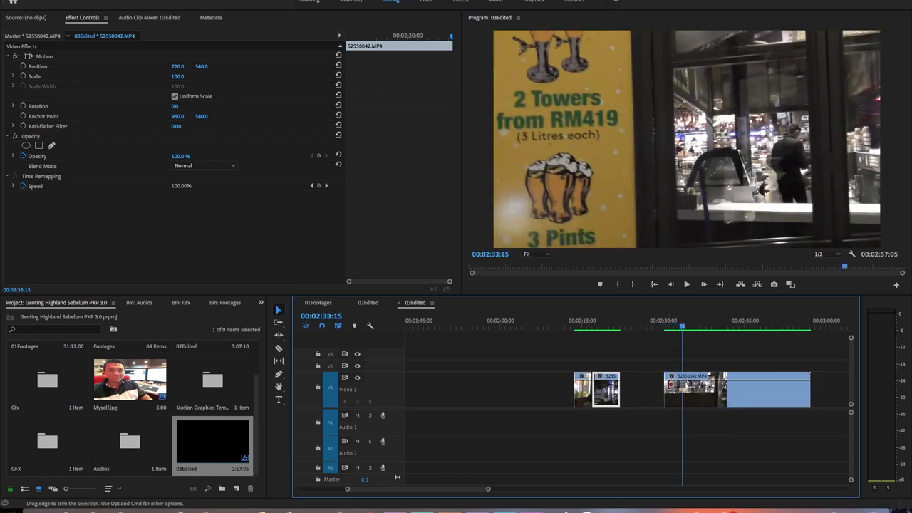
Step: Cut out the unwanted S2550042 stretch ending at 02:42:18, reposition the remainder, and save
key(space)
key(c)
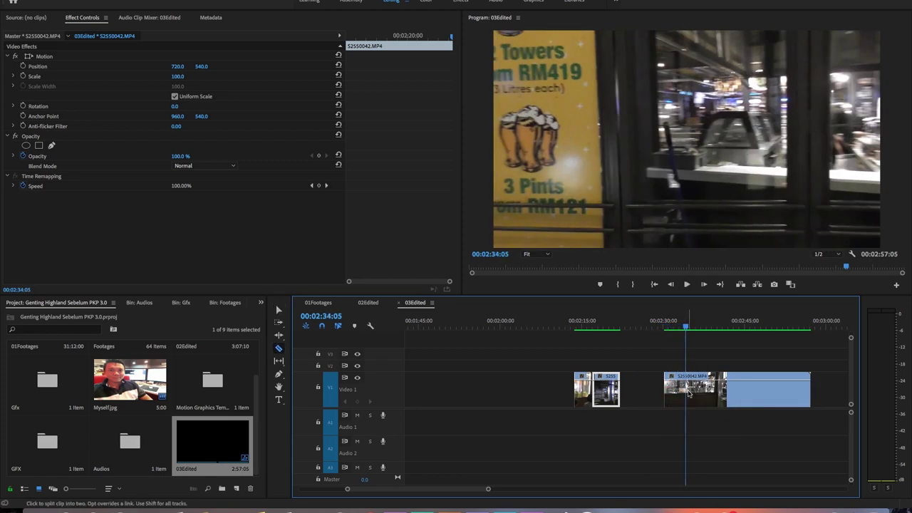
key(ctrl+s)
click(711, 325)
drag(747, 326, 733, 327)
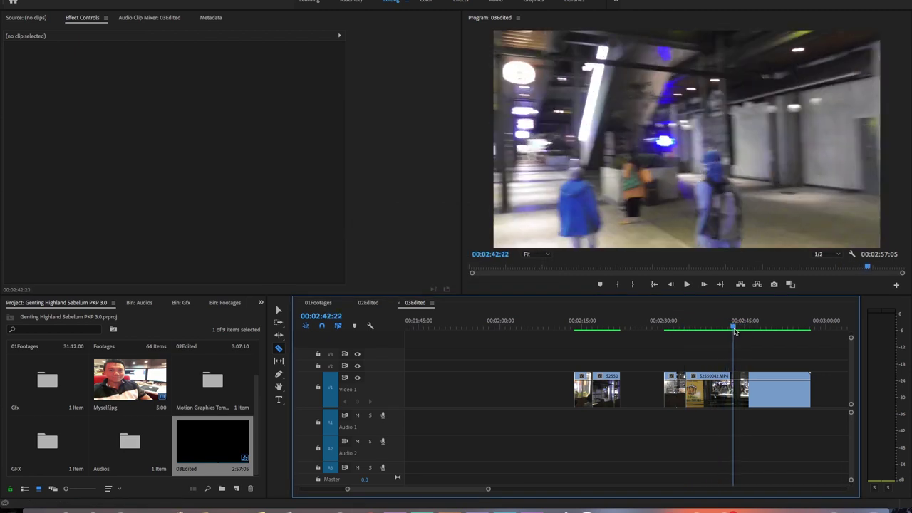
click(733, 391)
key(v)
click(709, 392)
key(Delete)
drag(671, 397, 627, 397)
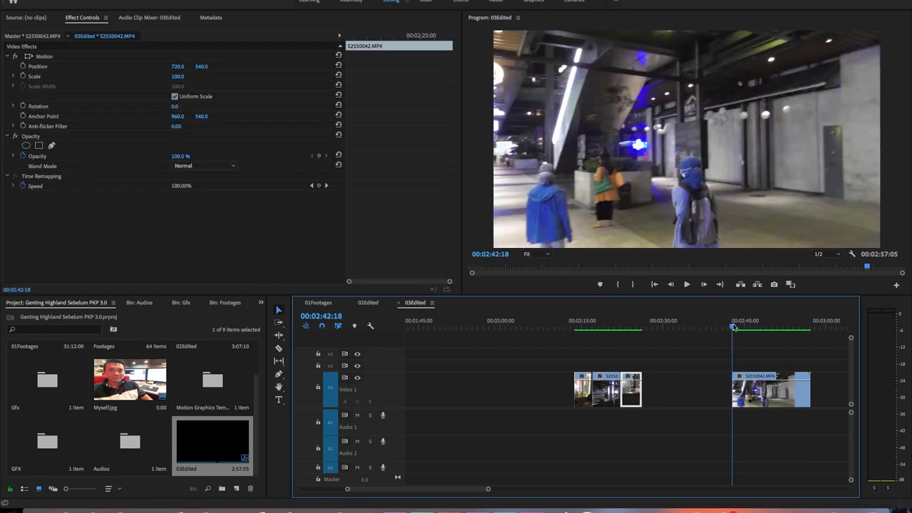
key(ctrl+s)
Step: Trim the clip end at 02:46:09 and ripple-delete the gap, bringing 03Edited to 1:55:21
click(734, 326)
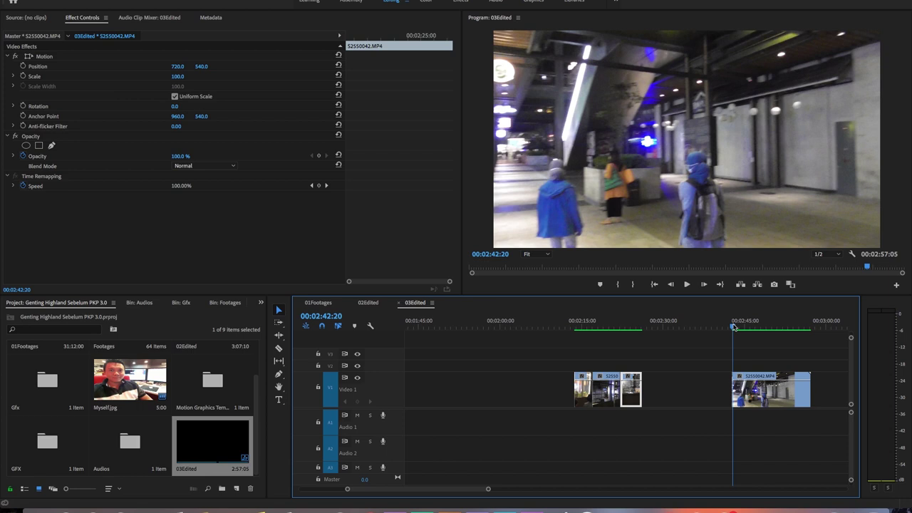
key(space)
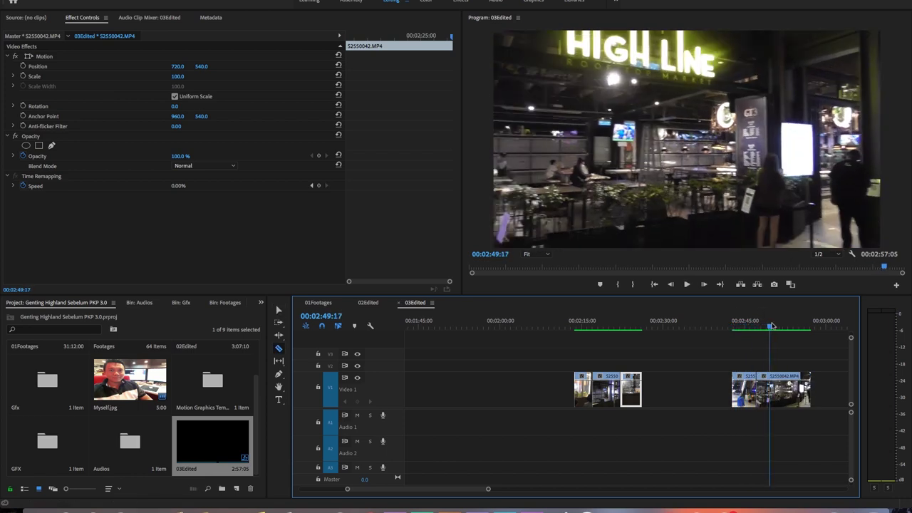
click(752, 325)
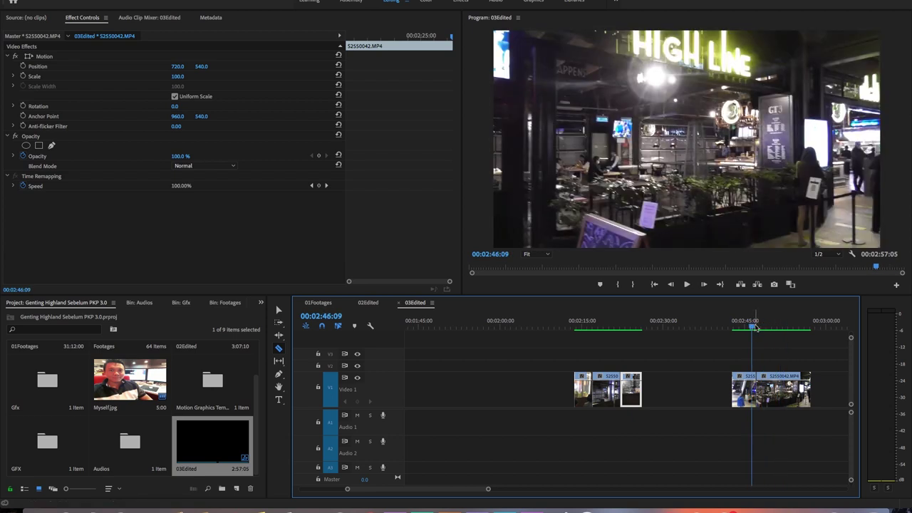
key(w)
click(702, 391)
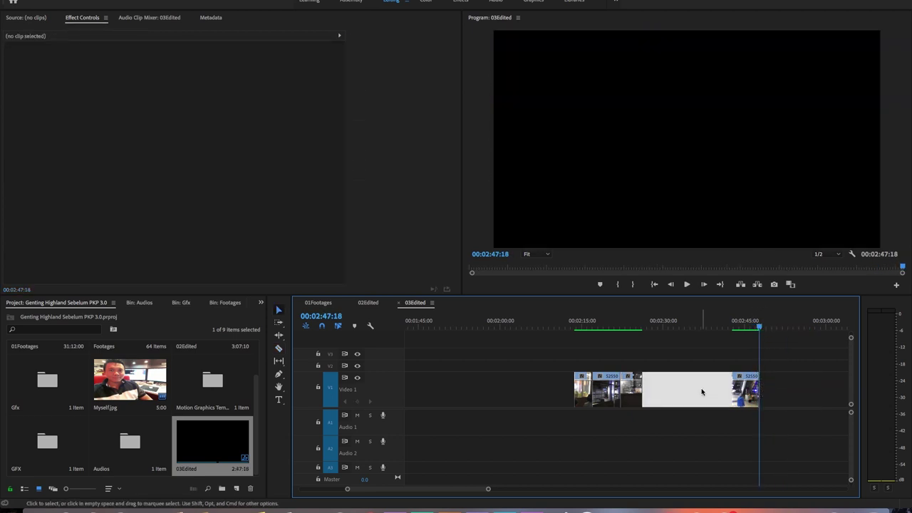
key(Delete)
key(End)
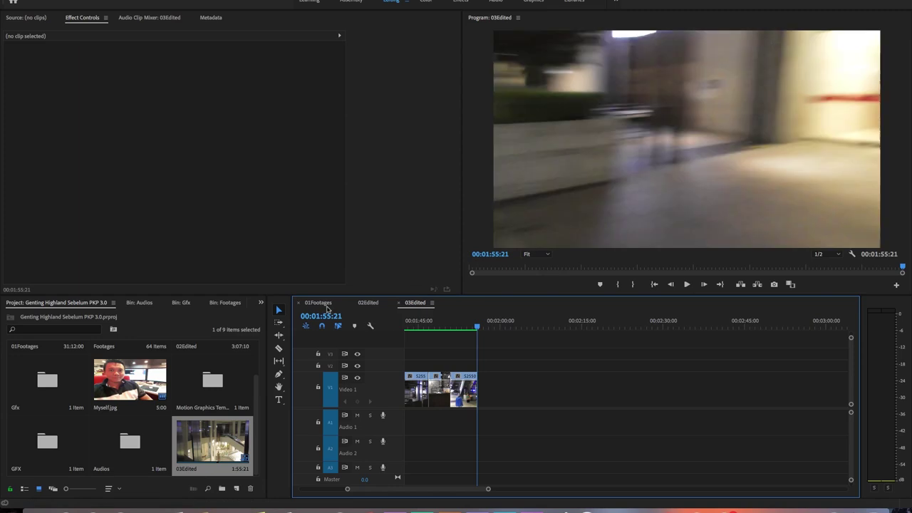
Step: Review the 01Footages source around 00:23:00–00:24:46 before going back to 03Edited
click(318, 303)
click(650, 322)
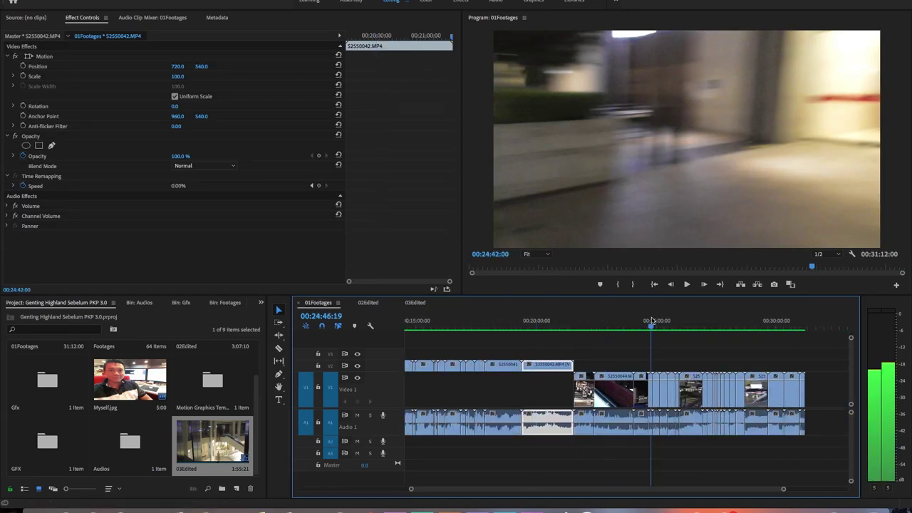
click(611, 327)
key(space)
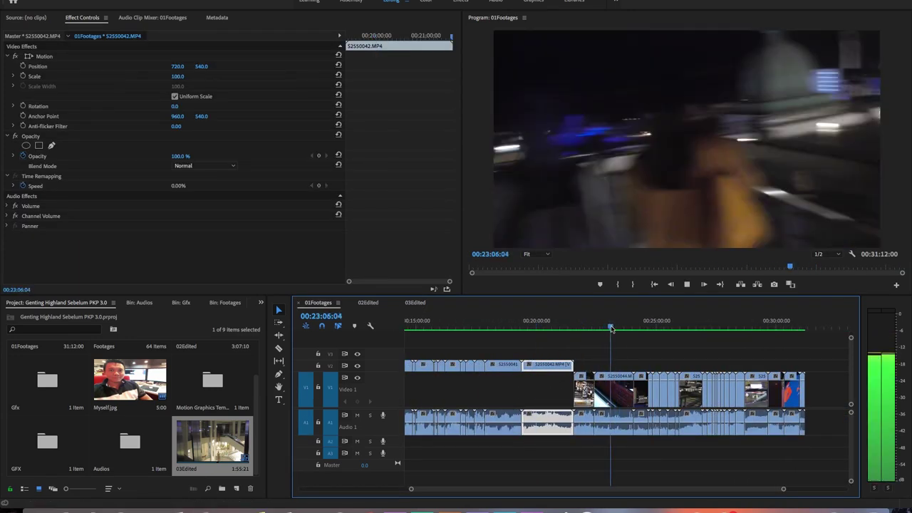
click(415, 302)
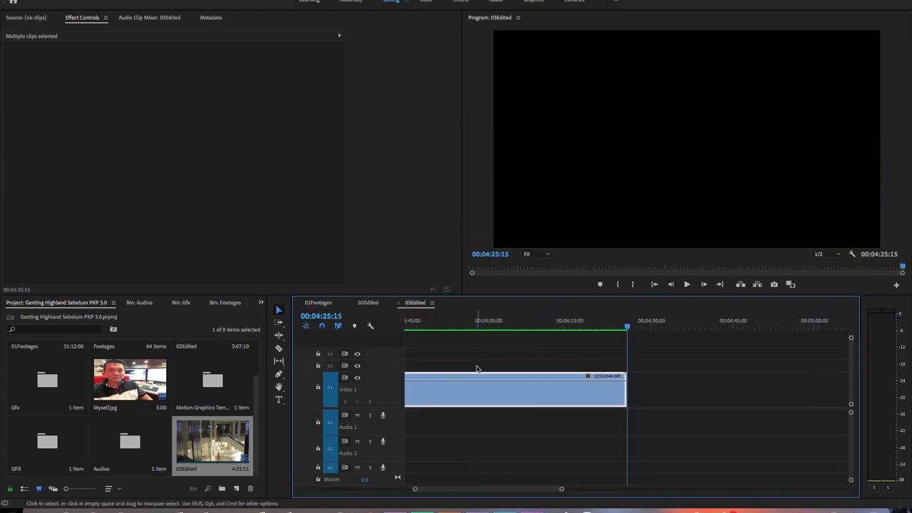
Step: Trim the S2550043 clip start to 01:58:15 and check the playback
click(670, 370)
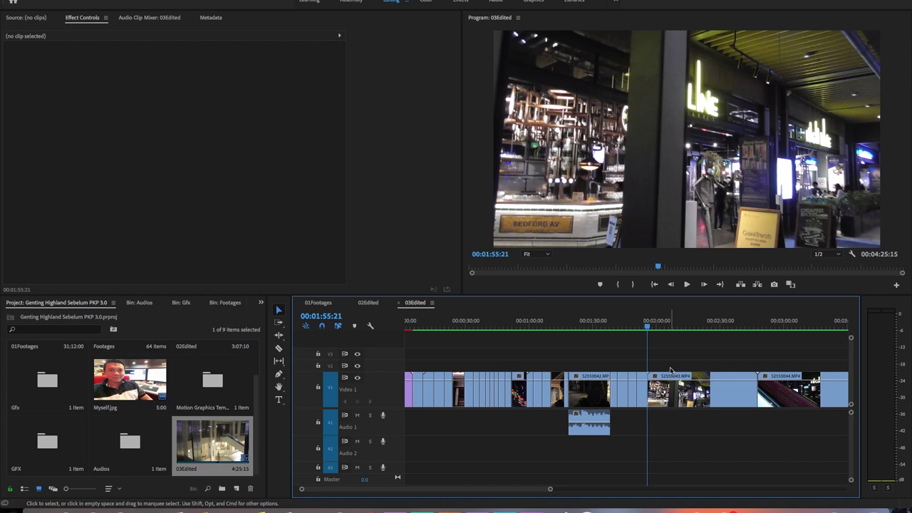
key(space)
key(=)
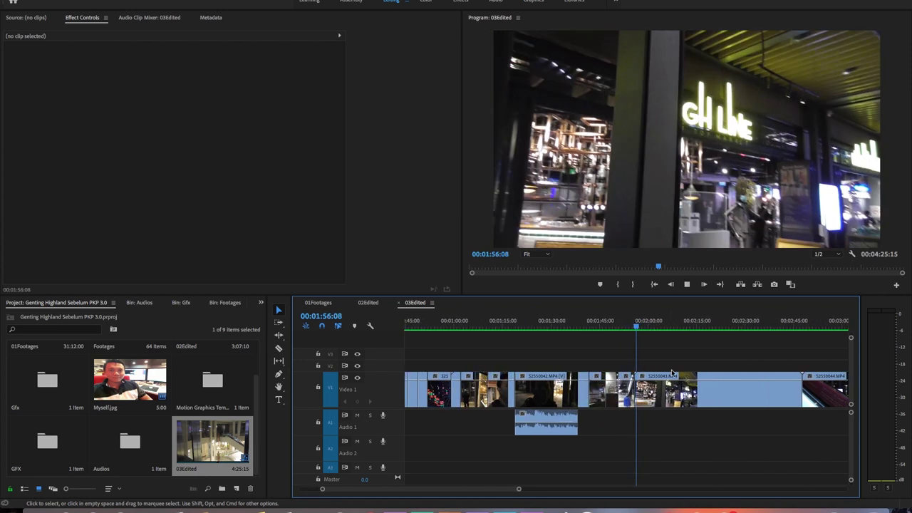
click(642, 327)
drag(643, 390, 645, 391)
key(space)
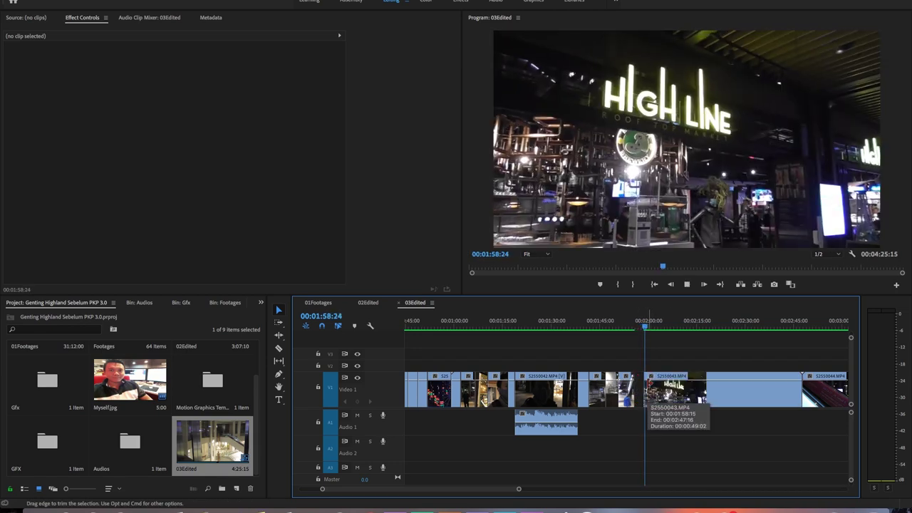
key(space)
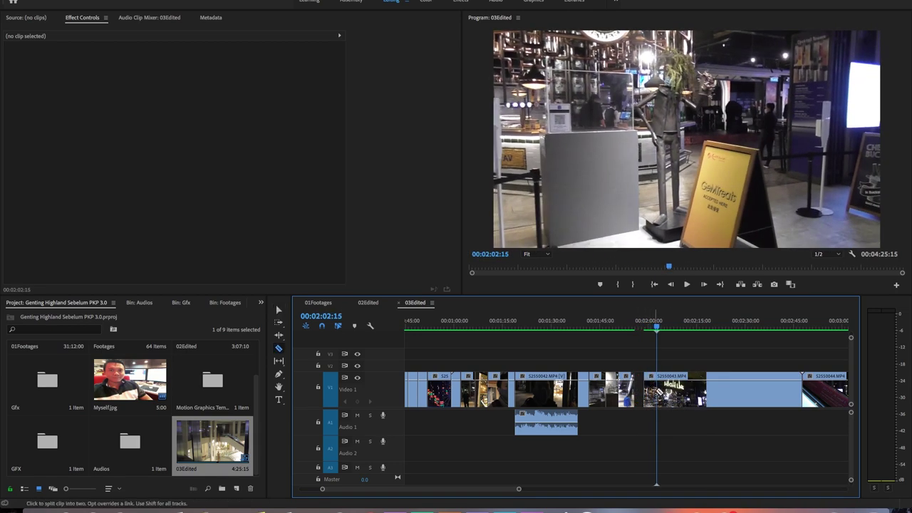
Step: Cut the unwanted section out of S2550043 and slide S2550044 left to close the gap
click(668, 327)
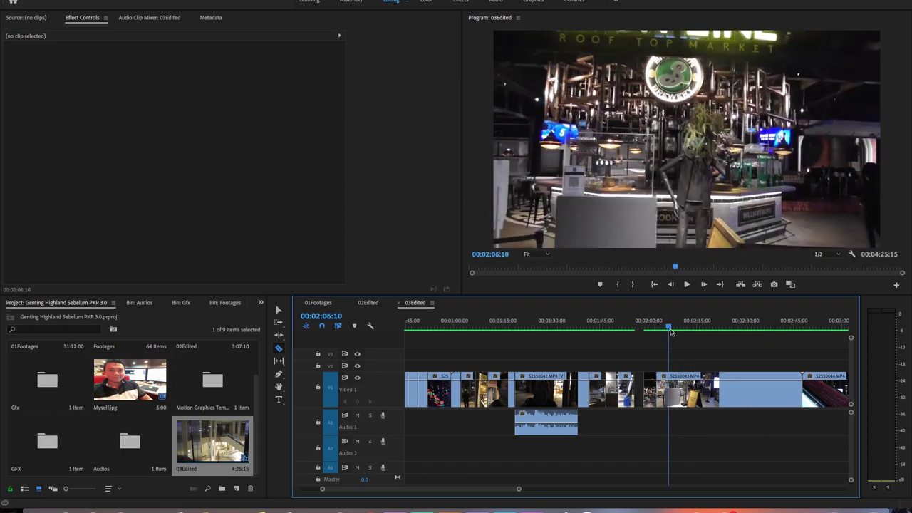
key(space)
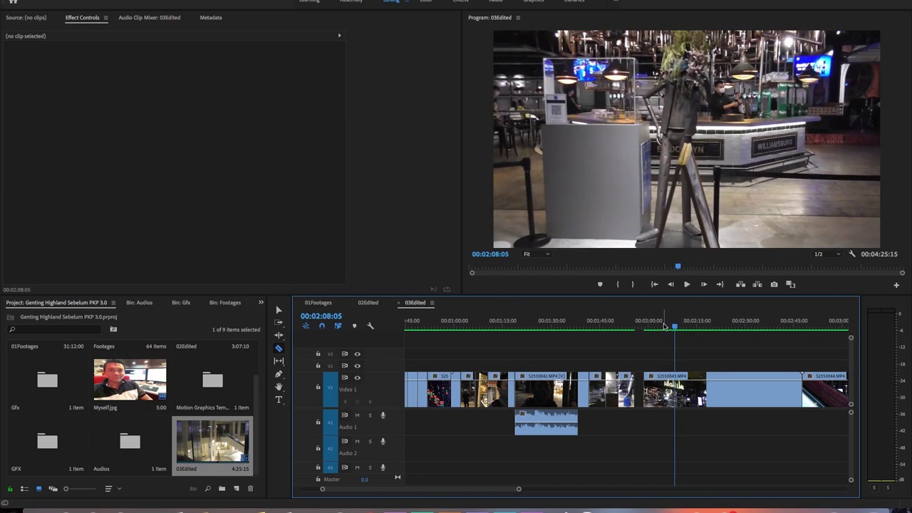
click(682, 385)
key(v)
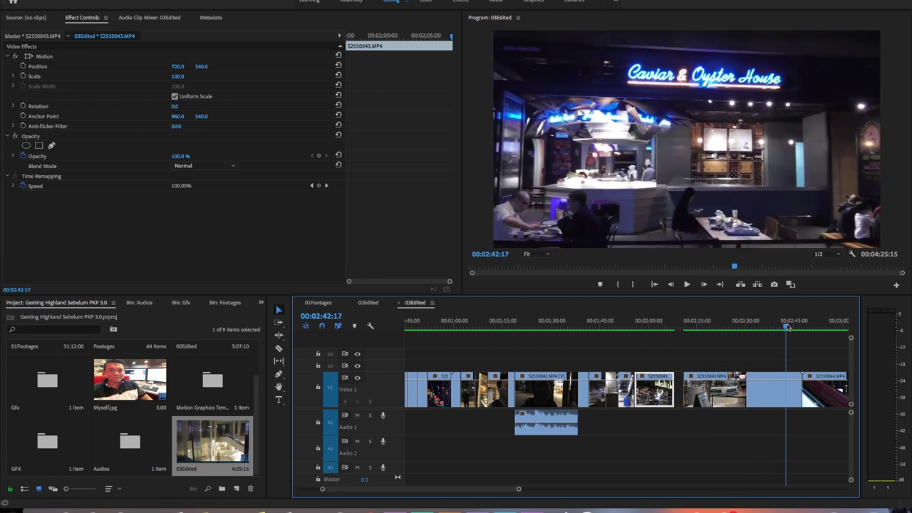
click(781, 389)
key(v)
click(768, 392)
key(Delete)
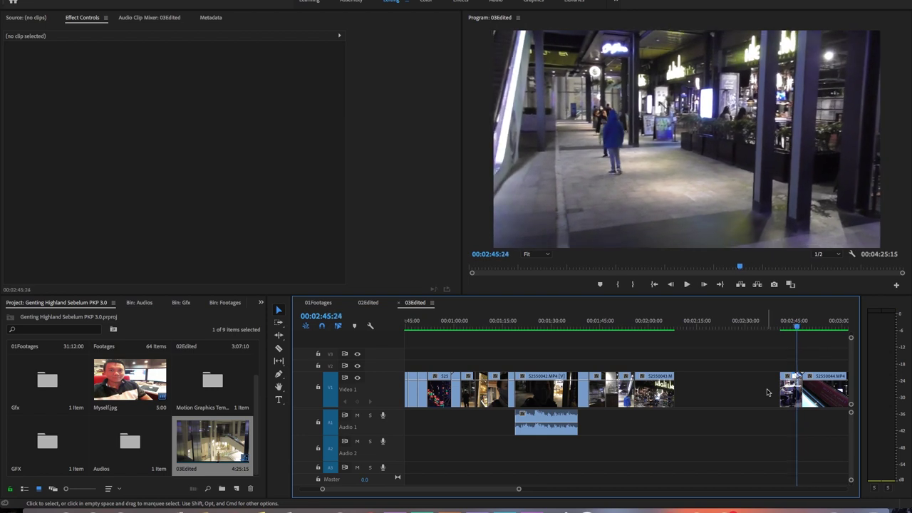
drag(791, 389, 704, 389)
mouse_move(729, 324)
mouse_down()
mouse_move(697, 344)
mouse_move(708, 329)
mouse_move(799, 325)
mouse_up()
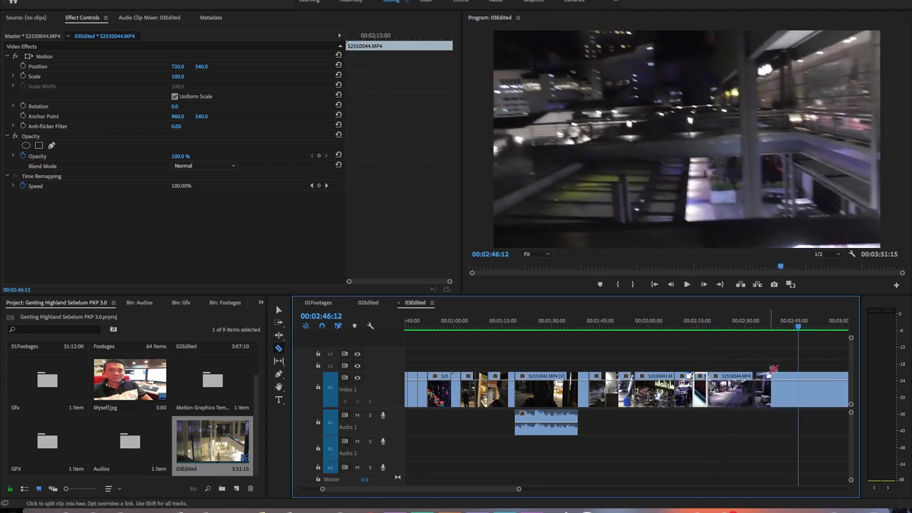
Step: Cut the clip at 02:31:19, delete the unwanted piece and its gap, and save
key(minus)
key(minus)
key(c)
key(equal)
mouse_move(509, 324)
mouse_down()
mouse_move(793, 337)
mouse_move(827, 327)
mouse_up()
key(equal)
click(827, 390)
key(v)
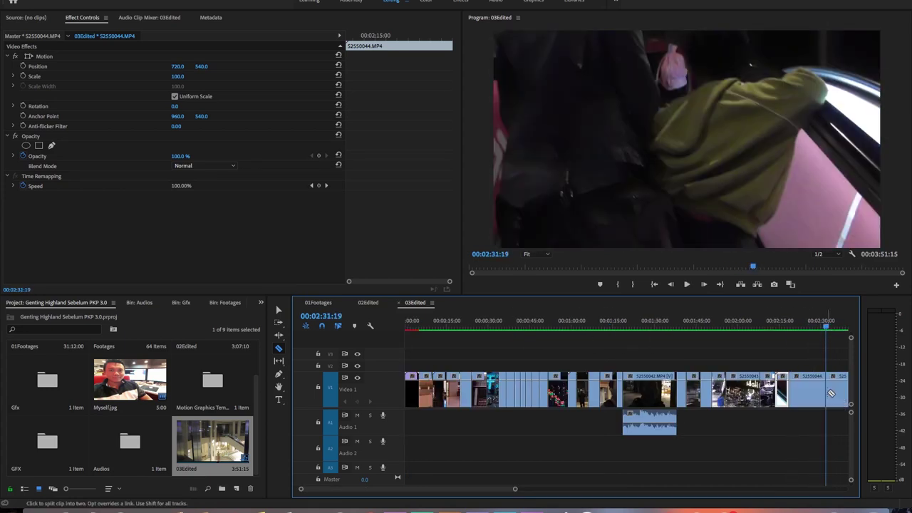
click(817, 396)
key(Delete)
click(818, 395)
key(Delete)
key(ctrl+s)
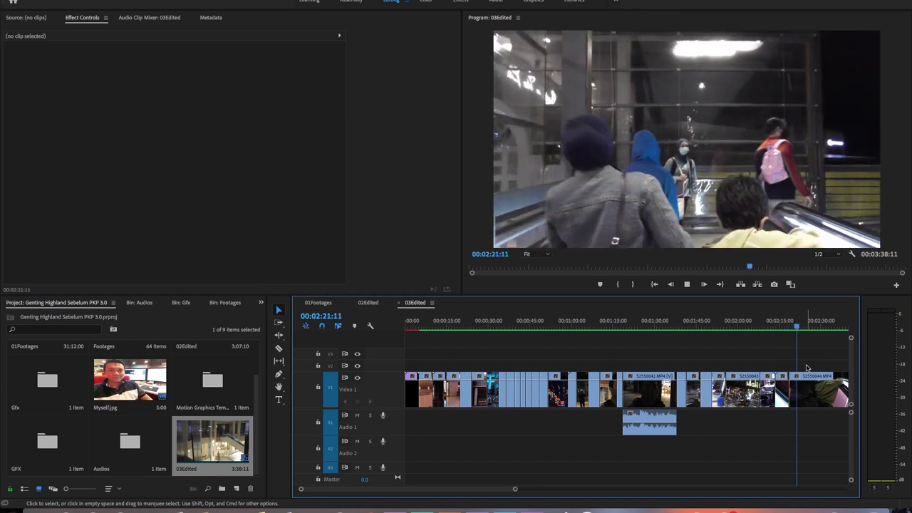
Step: Cut the last clip S2550044 at 02:31:23, remove the leftover piece and gap, and return to 01Footages
click(789, 332)
click(793, 390)
key(space)
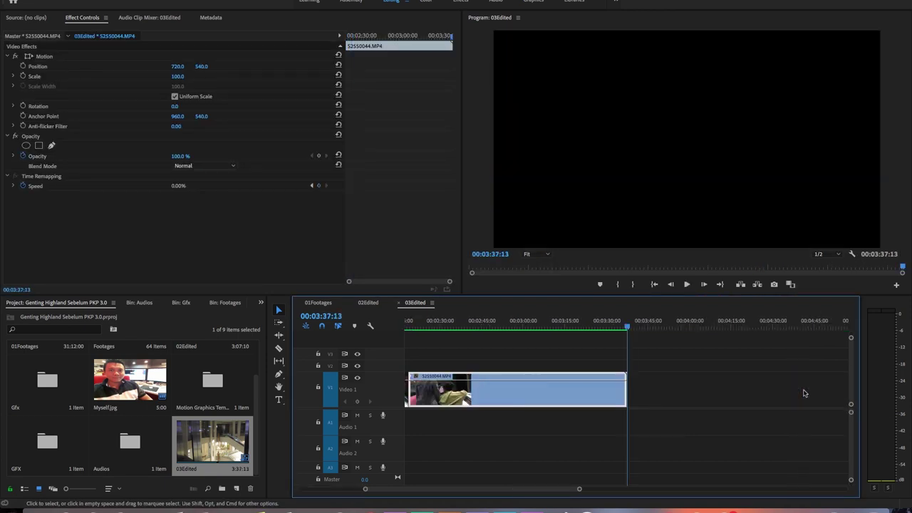
key(space)
key(c)
click(833, 326)
click(827, 327)
click(827, 391)
key(v)
click(812, 391)
key(Delete)
click(838, 391)
click(318, 302)
drag(692, 327, 638, 327)
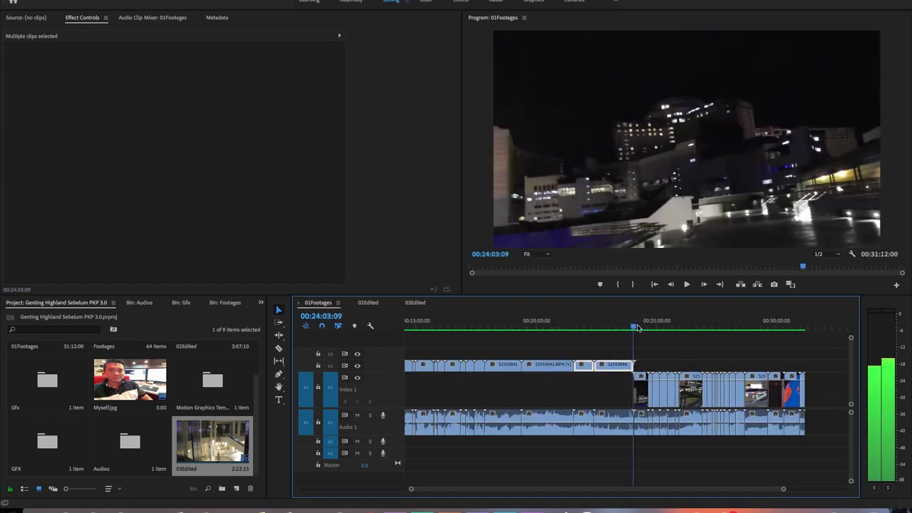
Step: Paste S2550045 at the end of 03Edited and ripple-trim it to a short section
key(equal)
click(640, 390)
key(ctrl+c)
click(415, 302)
key(ctrl+v)
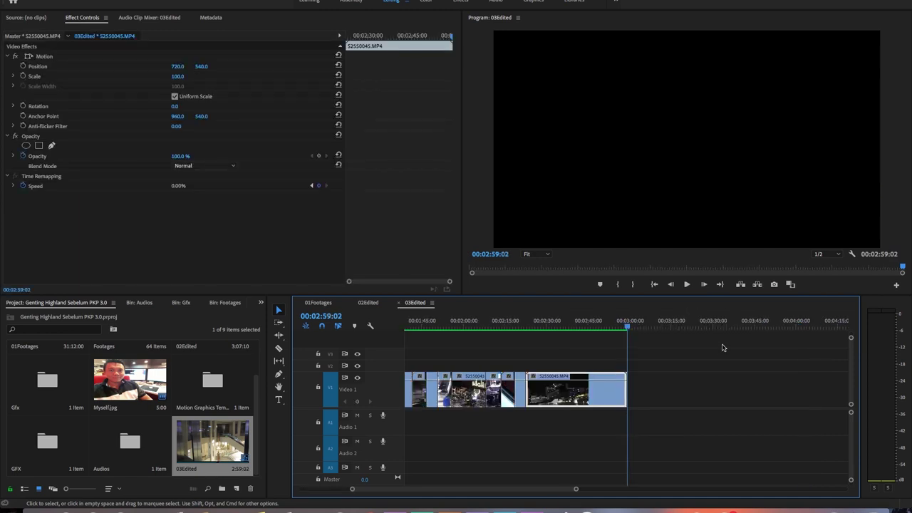
drag(526, 328, 561, 330)
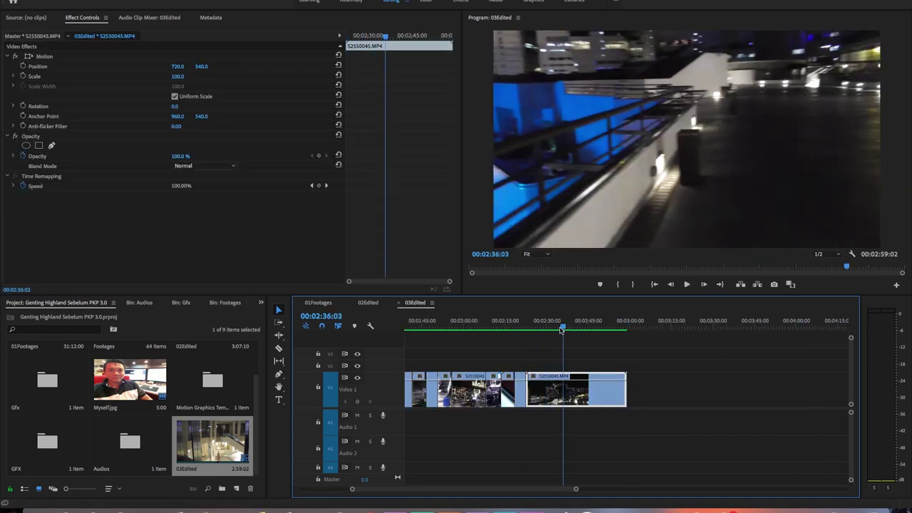
key(q)
key(space)
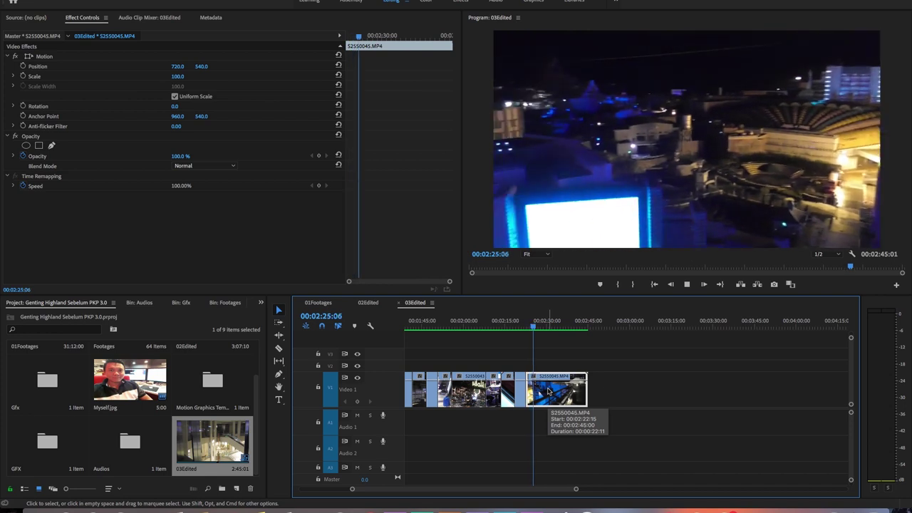
key(space)
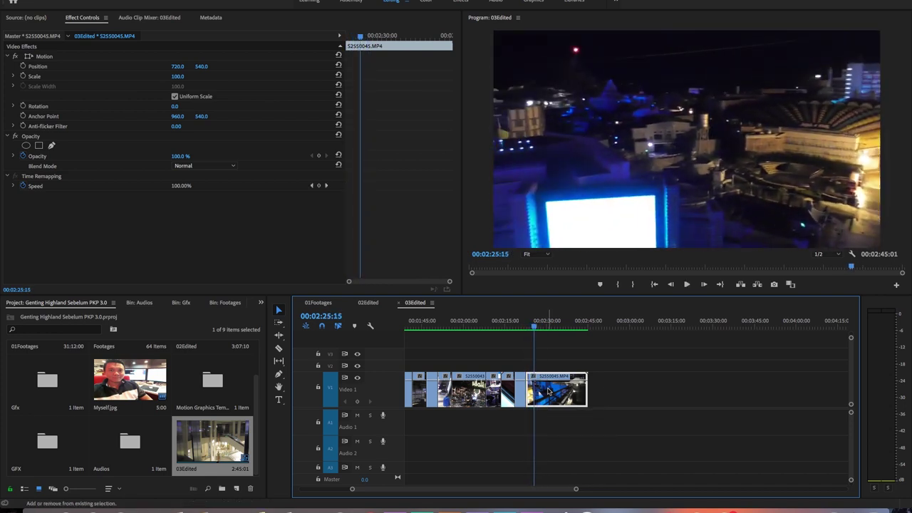
key(shift+Right)
key(space)
key(v)
key(w)
Step: Ripple-trim the start and end of the S2550047 hotel clip near 2:29 in 03Edited
click(317, 302)
mouse_move(631, 322)
mouse_down()
mouse_move(685, 322)
mouse_move(665, 322)
mouse_up()
click(675, 388)
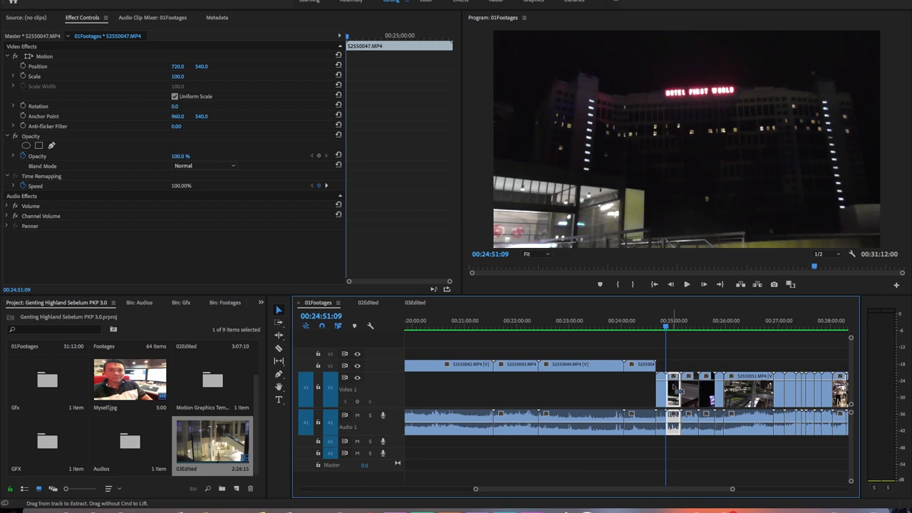
click(415, 303)
click(550, 324)
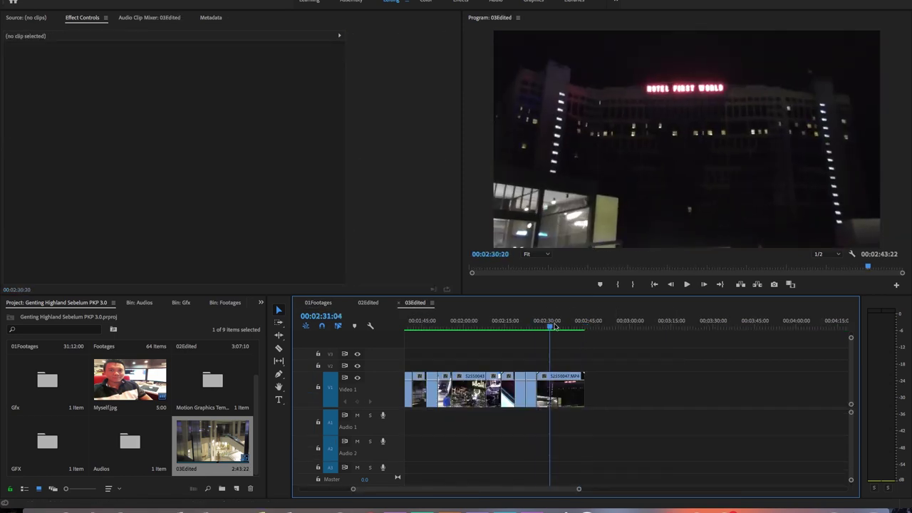
click(554, 397)
key(q)
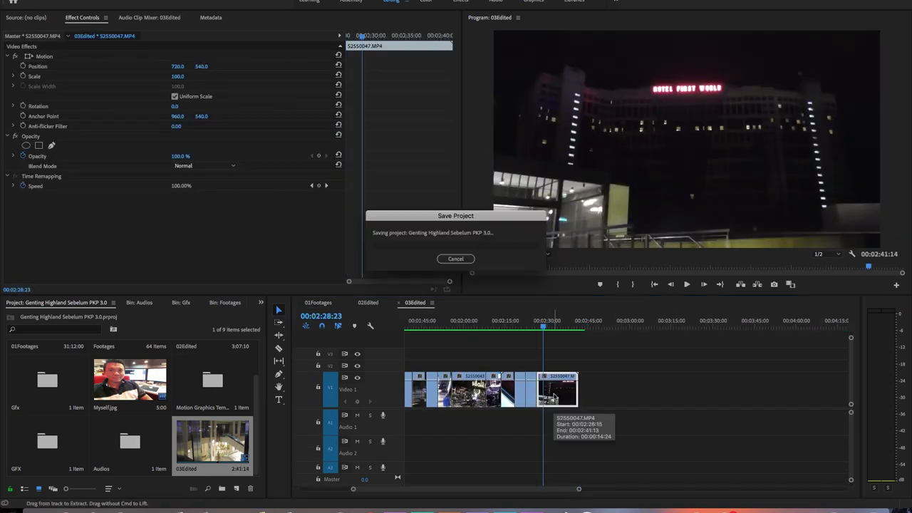
drag(538, 324, 563, 327)
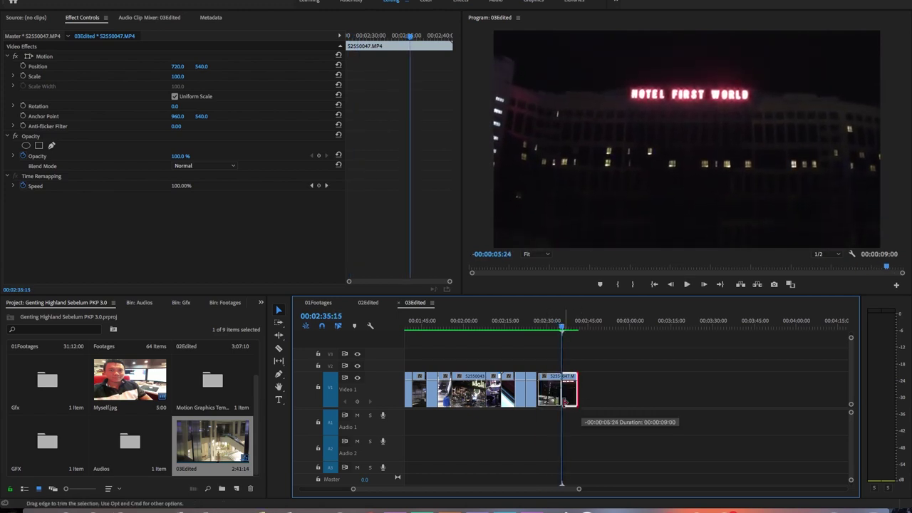
drag(565, 402, 565, 403)
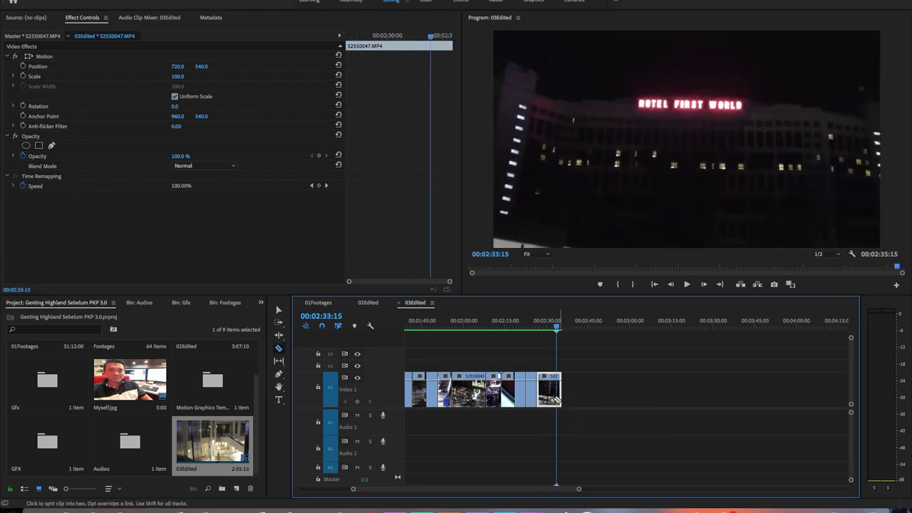
Step: Inspect the last clip's Speed/Duration settings, leaving them unchanged
click(558, 399)
click(549, 400)
right_click(550, 401)
click(568, 345)
key(Return)
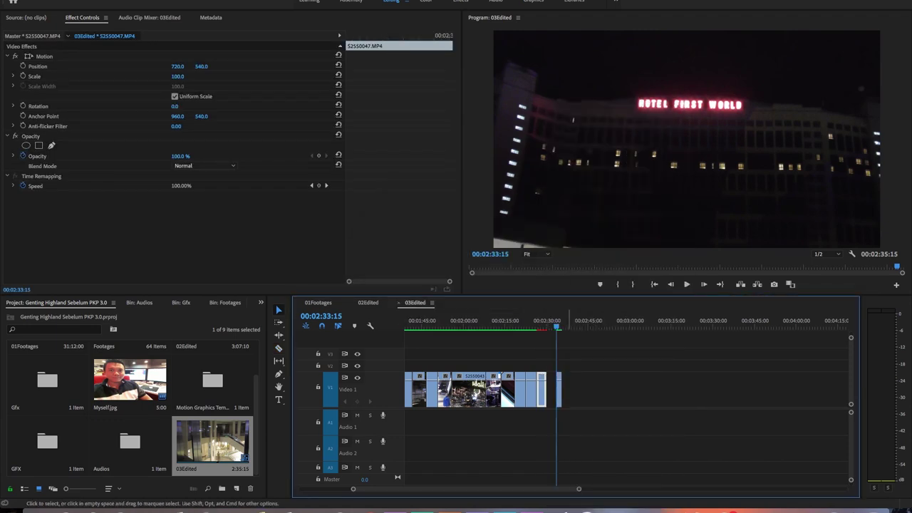
right_click(542, 389)
click(578, 344)
key(Return)
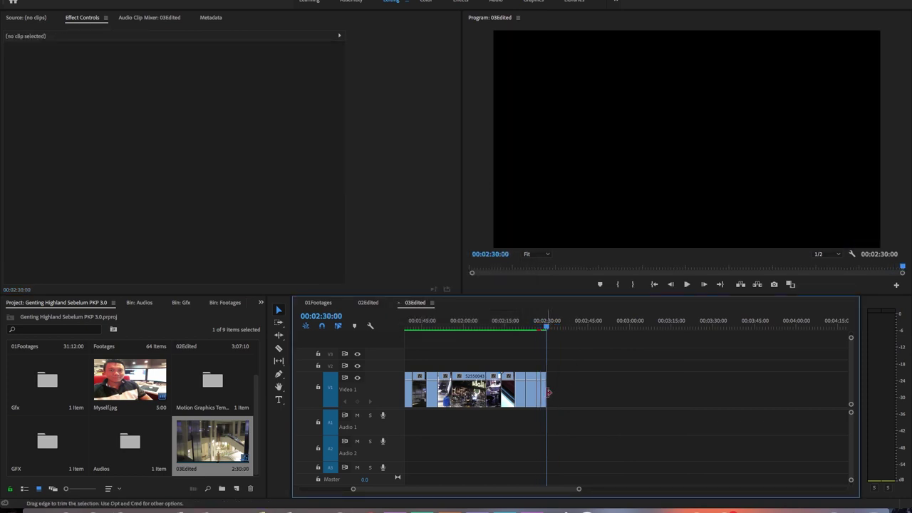
right_click(550, 391)
click(540, 387)
Step: Save the project and scrub 01Footages for the next shot
key(ctrl+s)
click(318, 302)
mouse_move(672, 325)
mouse_down()
mouse_move(712, 325)
mouse_move(663, 325)
mouse_up()
Step: Paste S2550046 at the end of 03Edited and cut it near 2:35 to drop its tail
click(661, 391)
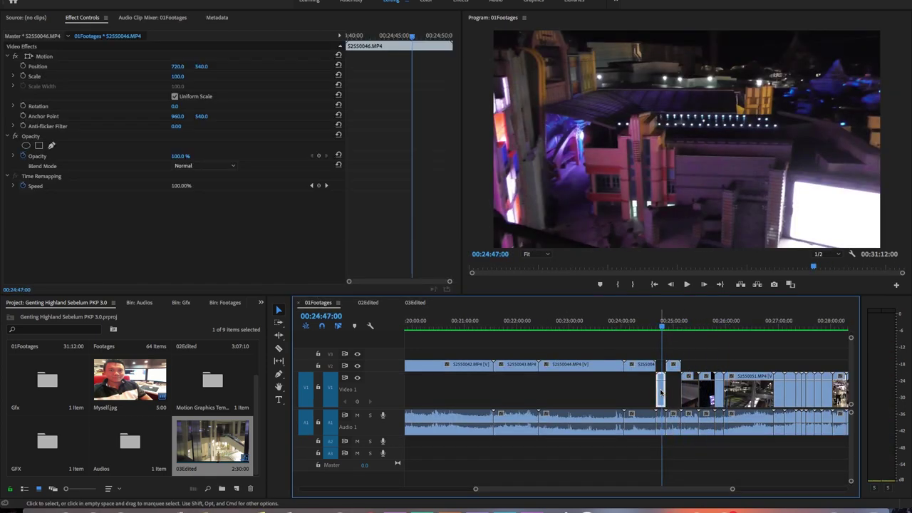
key(ctrl+c)
click(415, 302)
click(537, 325)
key(ctrl+v)
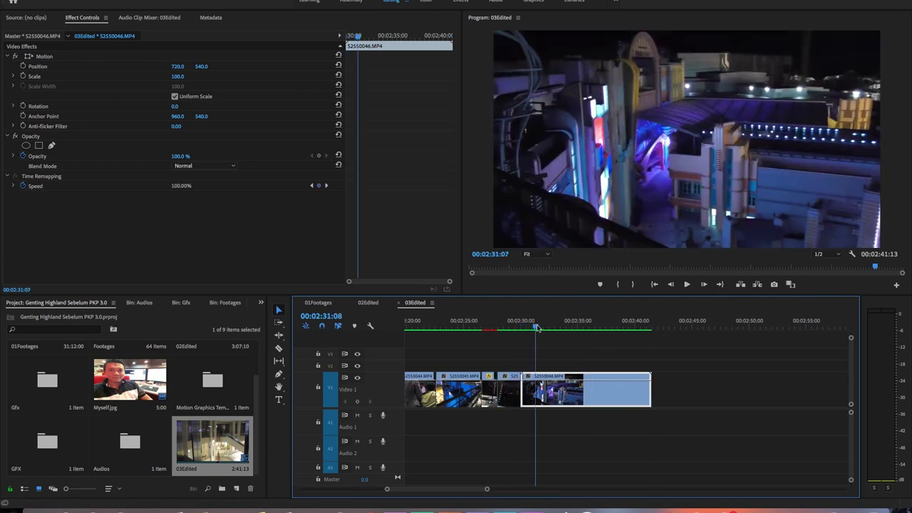
mouse_move(538, 326)
mouse_down()
mouse_move(592, 326)
mouse_move(523, 322)
mouse_up()
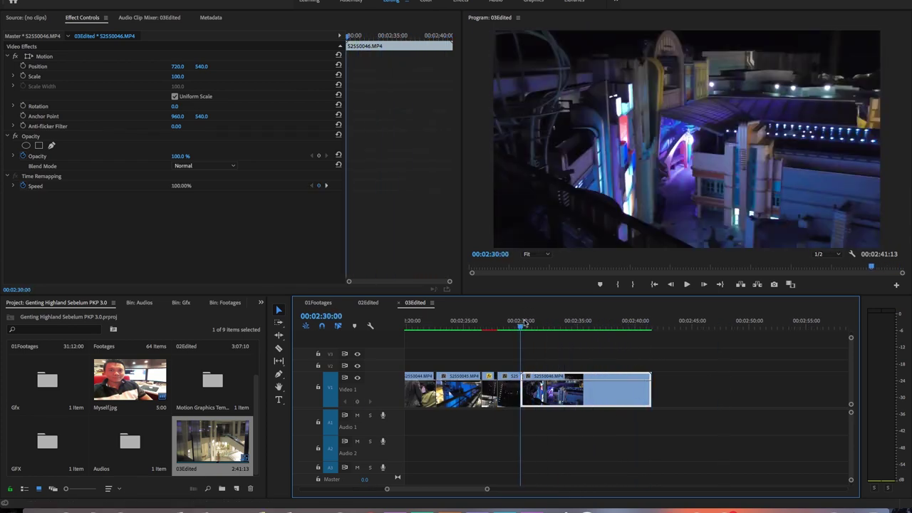
key(space)
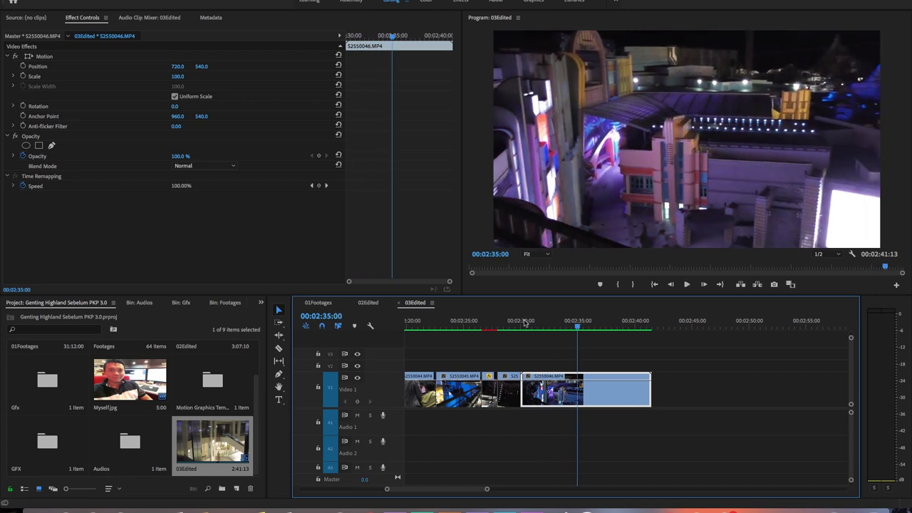
key(c)
click(578, 401)
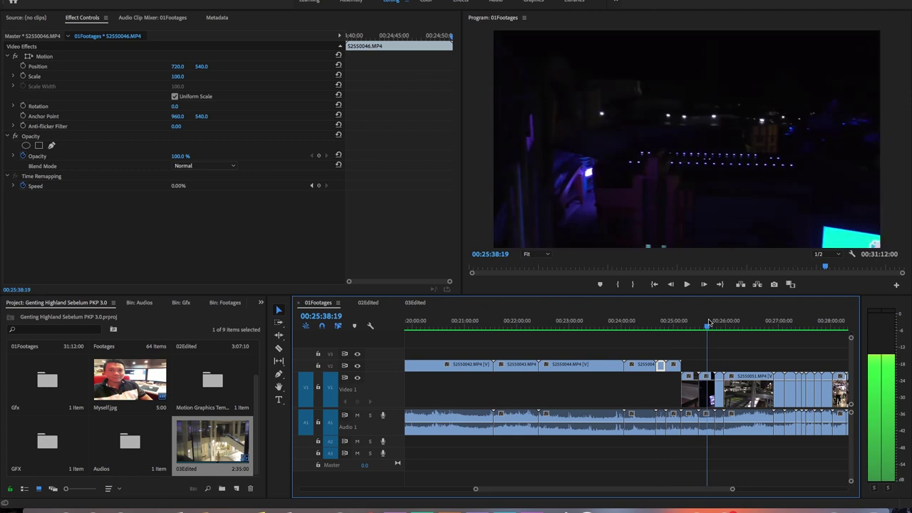
Step: Add S2550050 after it and trim off everything past the playhead
click(718, 390)
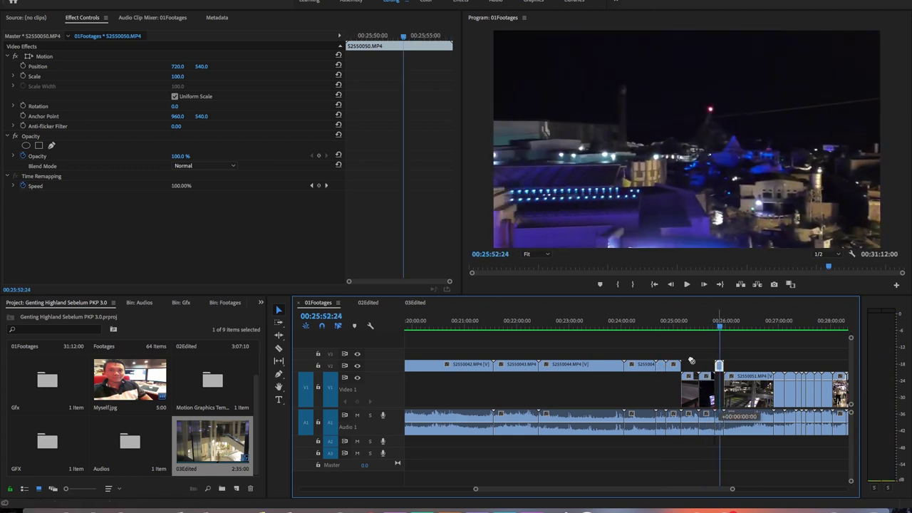
click(415, 302)
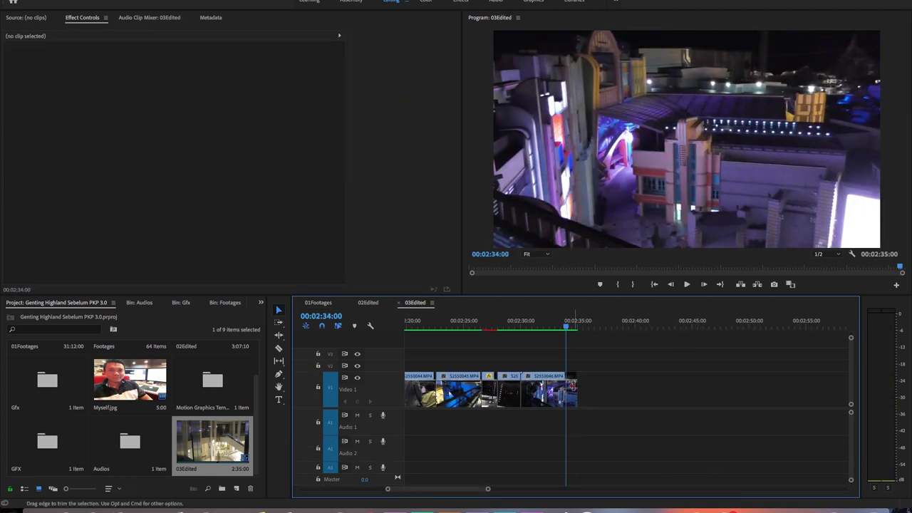
key(super+v)
click(586, 322)
mouse_move(586, 322)
mouse_down()
mouse_move(571, 321)
mouse_move(614, 330)
mouse_up()
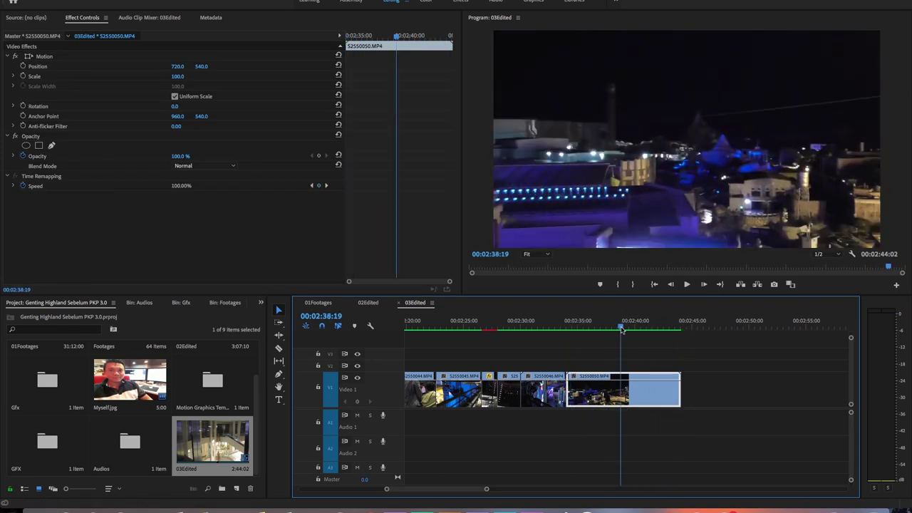
key(w)
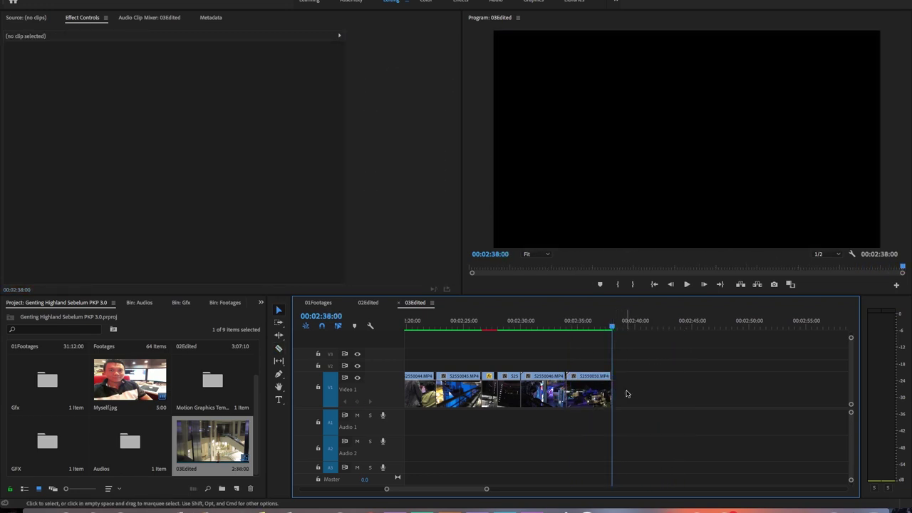
Step: Paste S2550051 at the end of 03Edited and ripple-trim away its opening
click(318, 302)
click(748, 390)
key(ctrl+c)
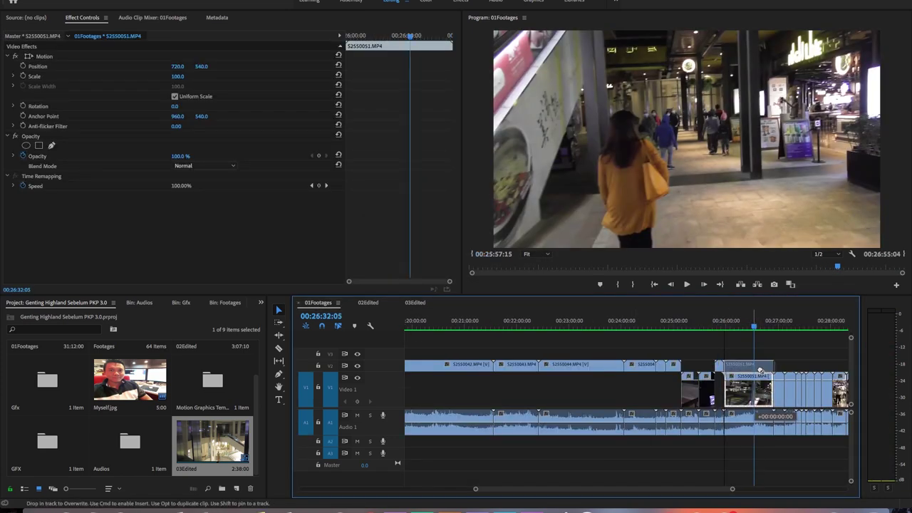
click(415, 302)
key(ctrl+v)
key(Up)
key(backslash)
scroll(499, 377, down, 2)
scroll(540, 386, down, 2)
key(equal)
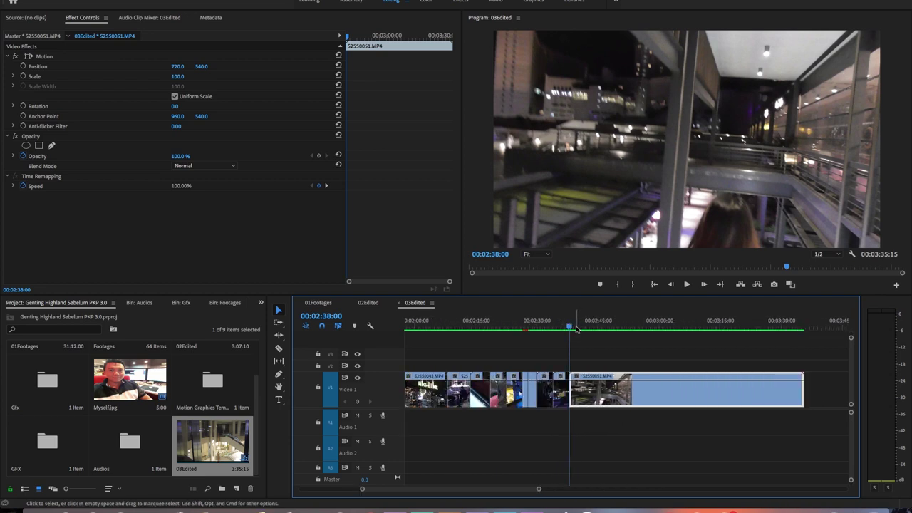
drag(569, 326, 696, 348)
key(q)
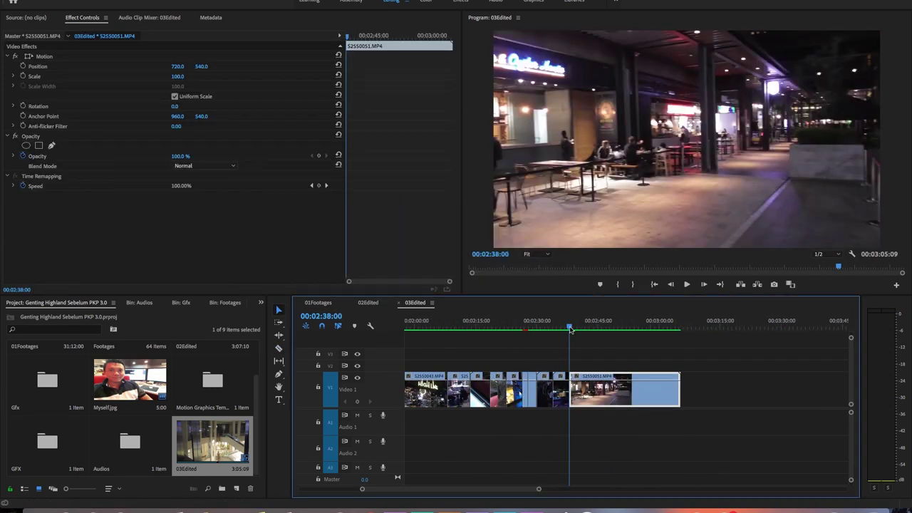
key(space)
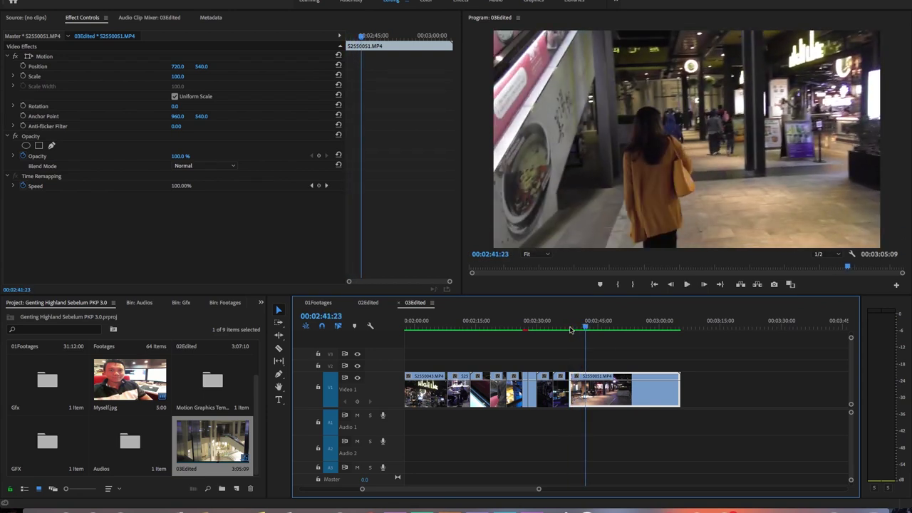
Step: Split S2550051 at 2:42:05, check the cut at 2:45:14, then go back to 01Footages at 27:48
drag(571, 329, 587, 329)
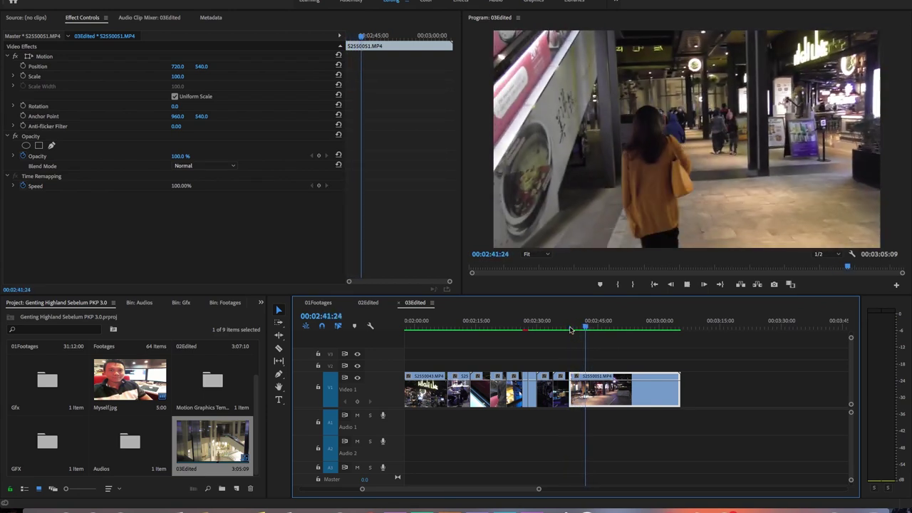
key(c)
click(587, 392)
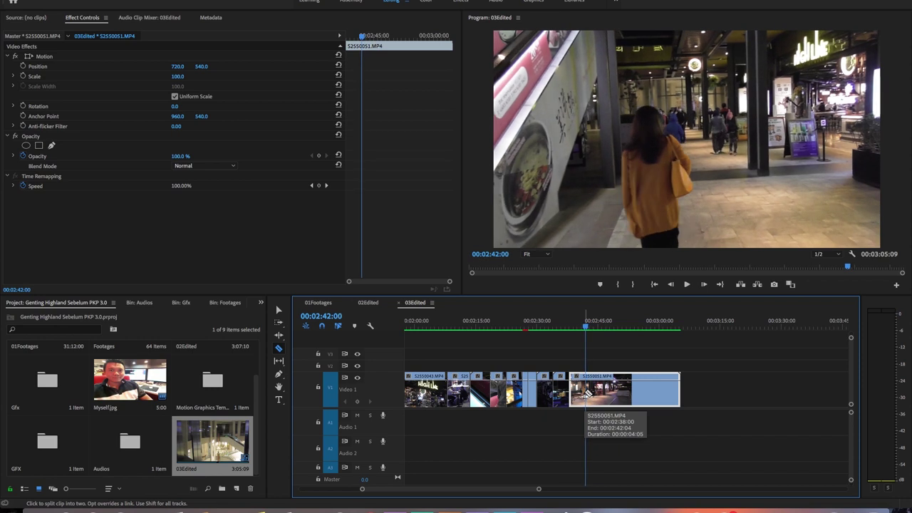
click(600, 326)
drag(600, 326, 600, 326)
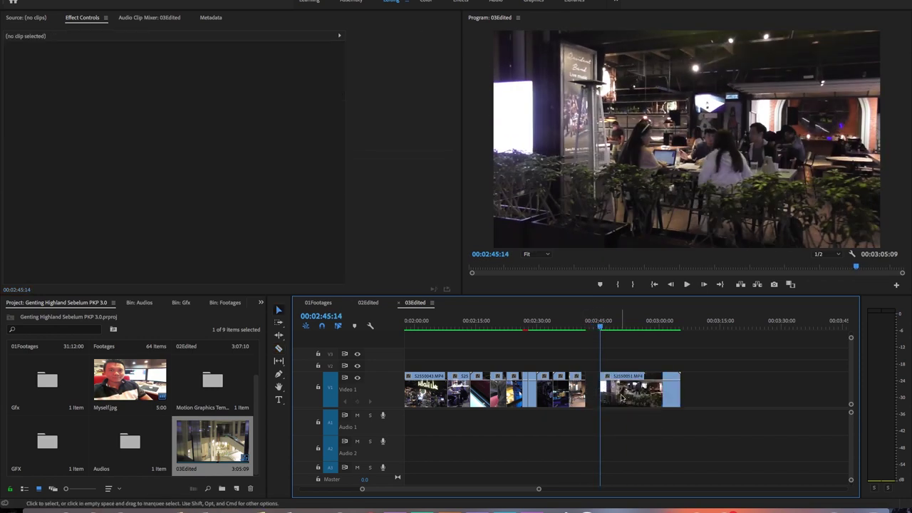
key(shift+3)
click(641, 325)
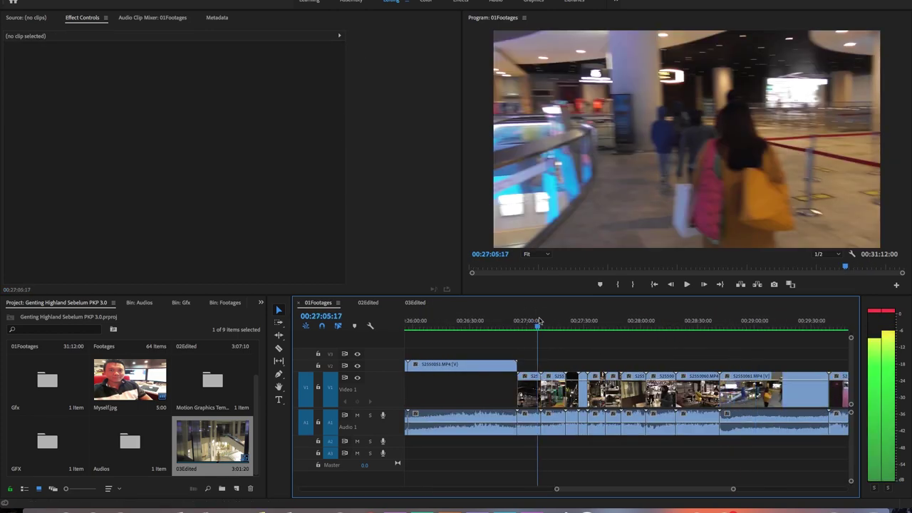
Step: Trim a clip start to 2:56:16 and paste the selected brewery bar clips at the end of 03Edited
click(586, 328)
key(space)
key(space)
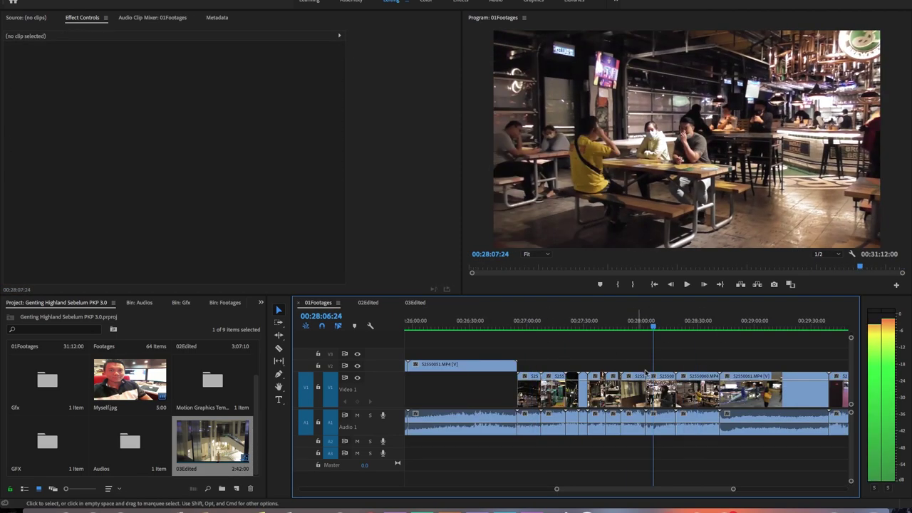
drag(700, 336, 531, 394)
click(415, 305)
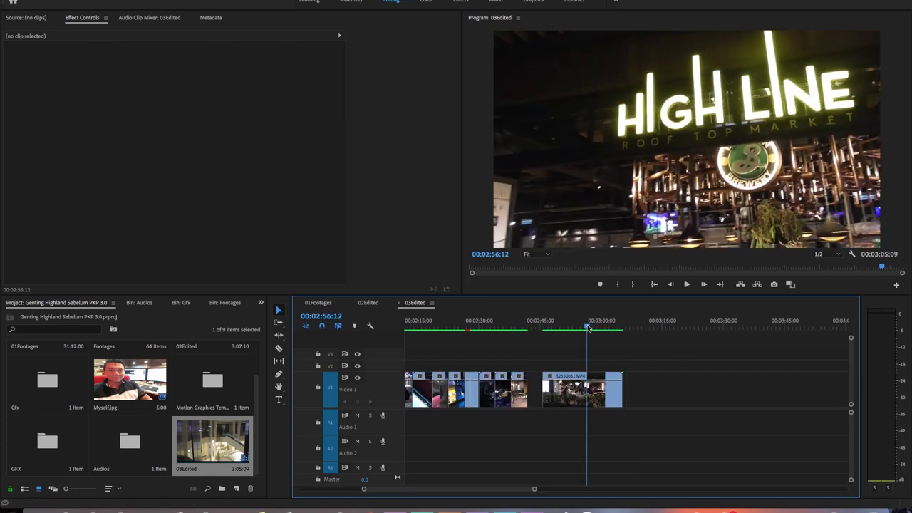
drag(543, 392, 543, 392)
click(594, 330)
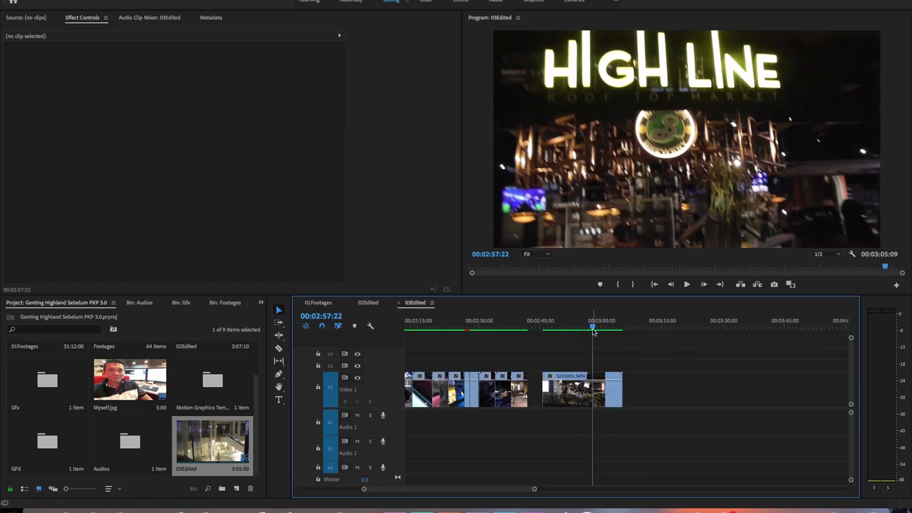
mouse_move(543, 392)
mouse_down()
mouse_move(585, 396)
mouse_move(558, 396)
mouse_up()
key(ctrl+v)
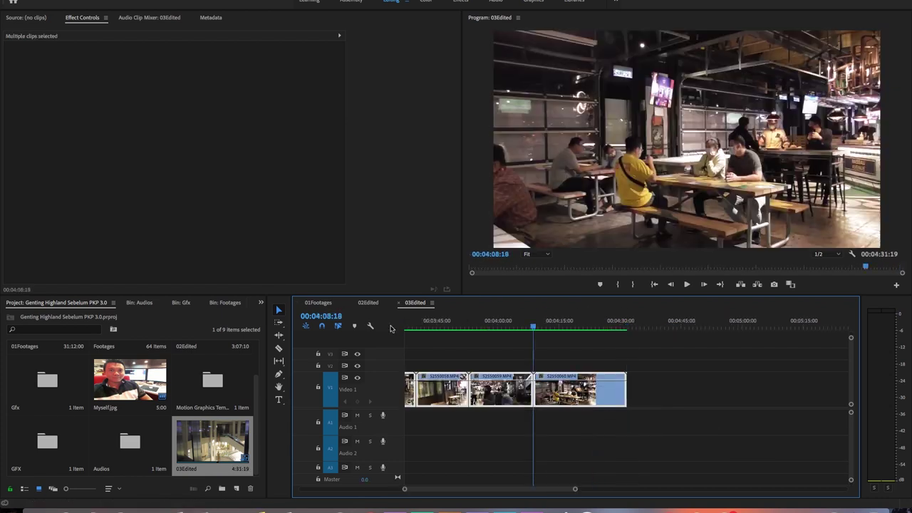
Step: Ripple-trim the clip start to the playhead and play back to check the result
click(328, 303)
click(416, 302)
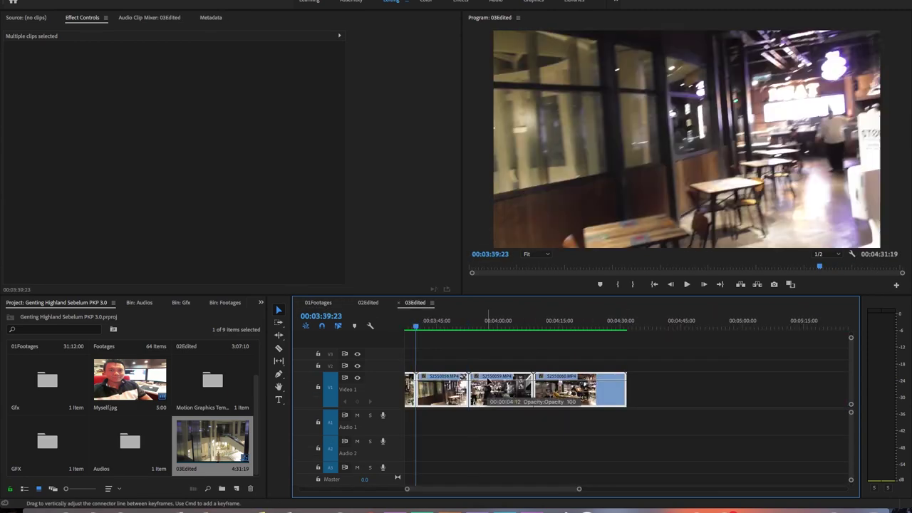
drag(416, 327, 456, 326)
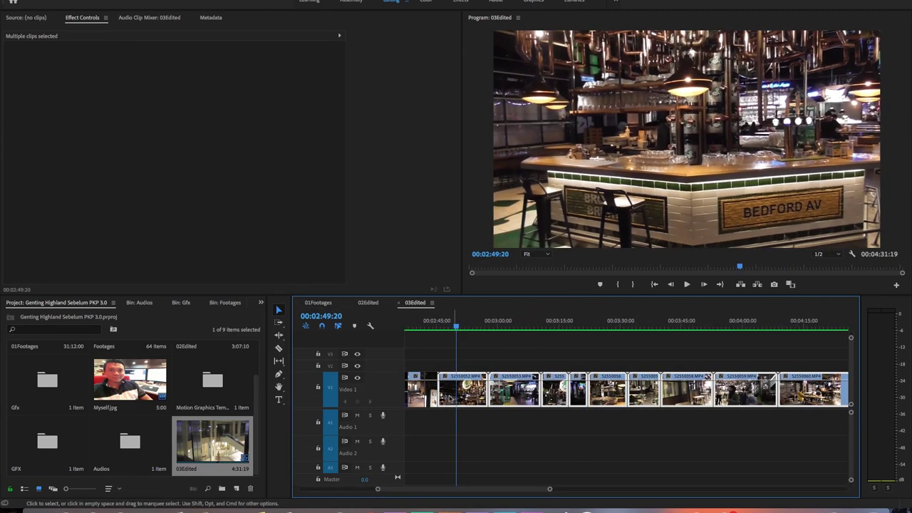
key(q)
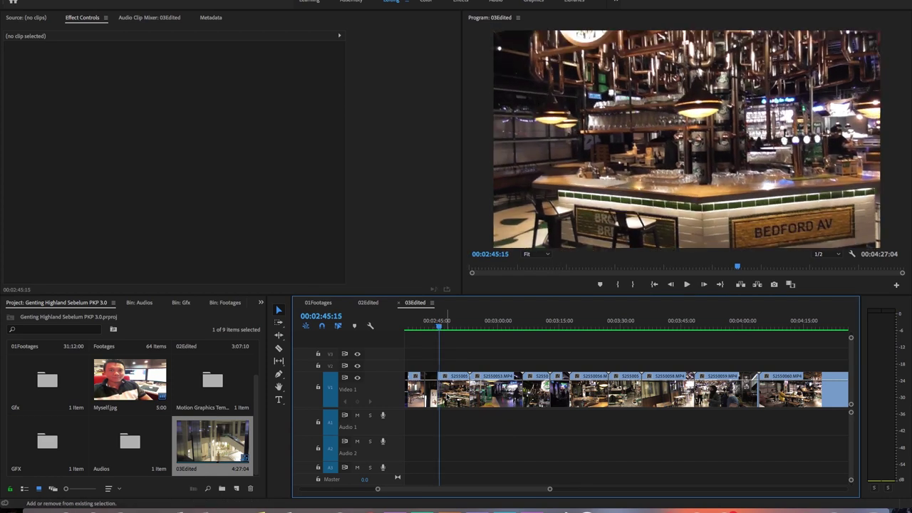
key(space)
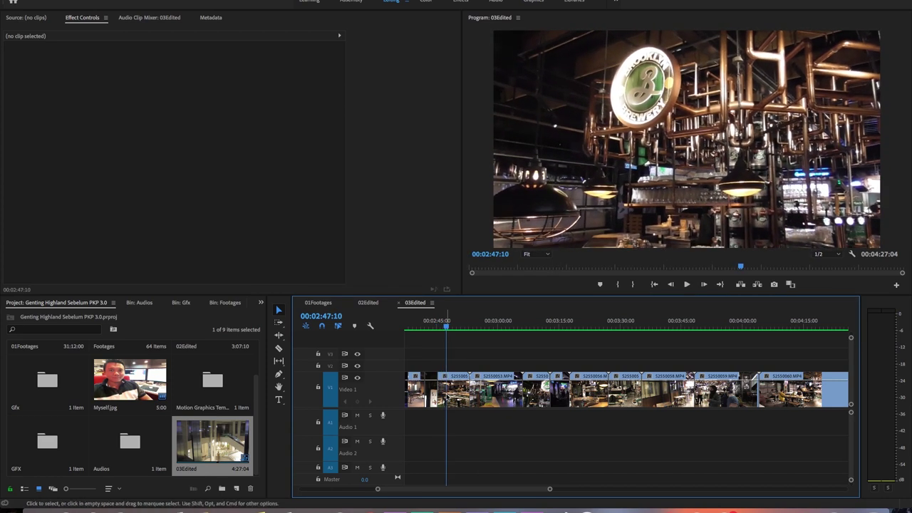
Step: Ripple-trim the bar clip's start and pull its end back earlier
key(w)
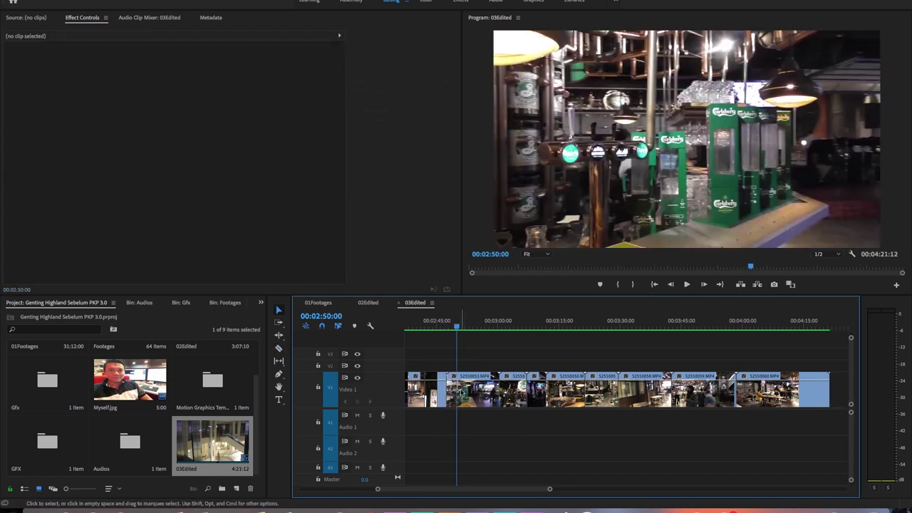
drag(483, 331, 484, 333)
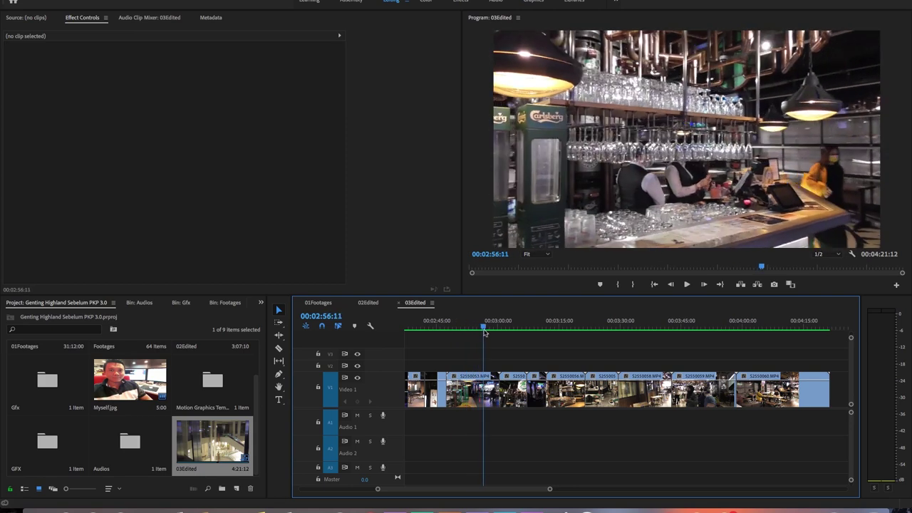
drag(487, 390, 483, 391)
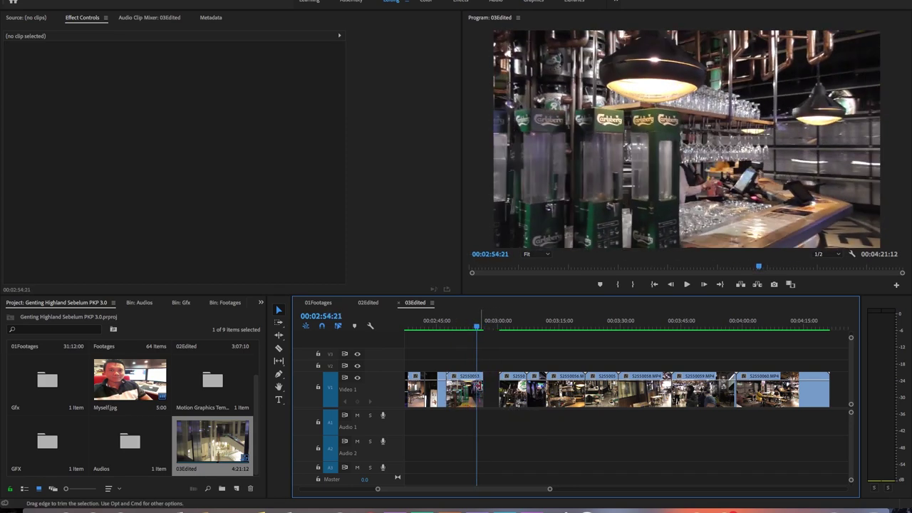
key(shift+Left)
key(shift+Left)
key(shift+Left)
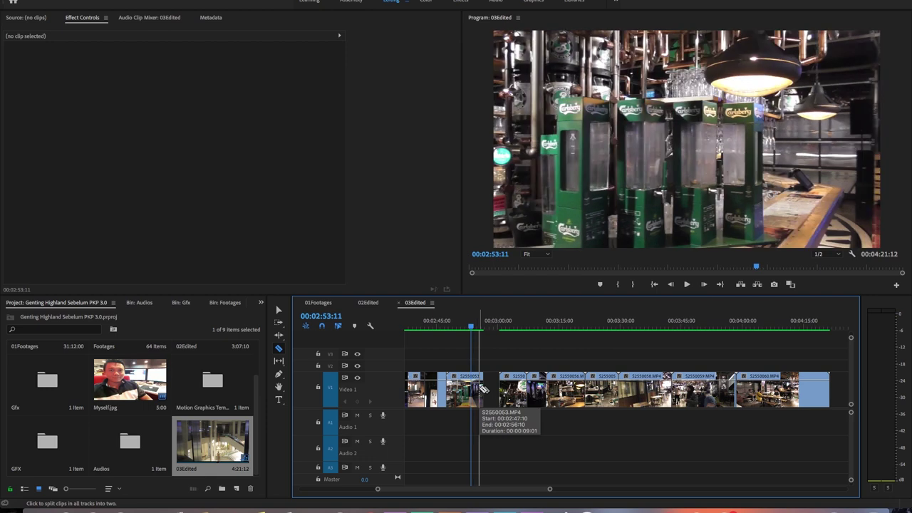
key(v)
Step: Split S2550053 at the playhead and ripple-delete its unwanted end
click(463, 395)
key(space)
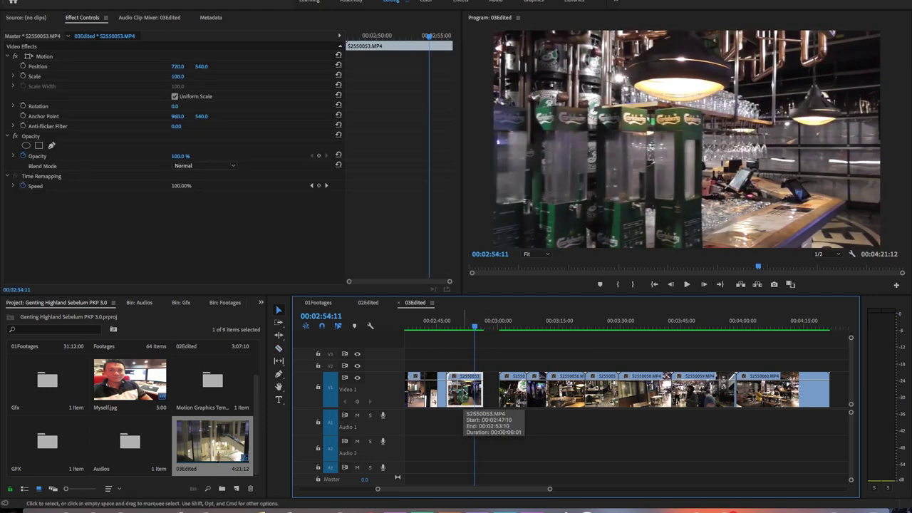
click(454, 393)
key(v)
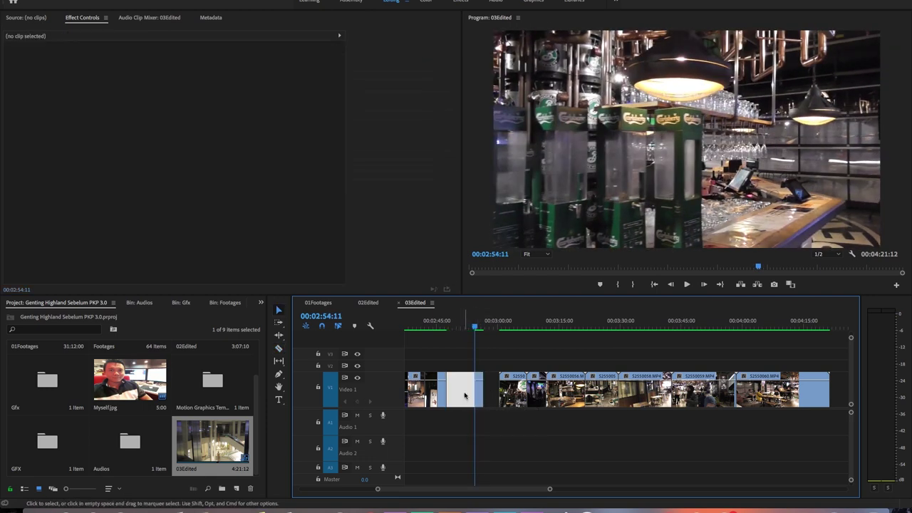
click(467, 393)
key(shift+Delete)
click(484, 327)
drag(485, 327, 483, 327)
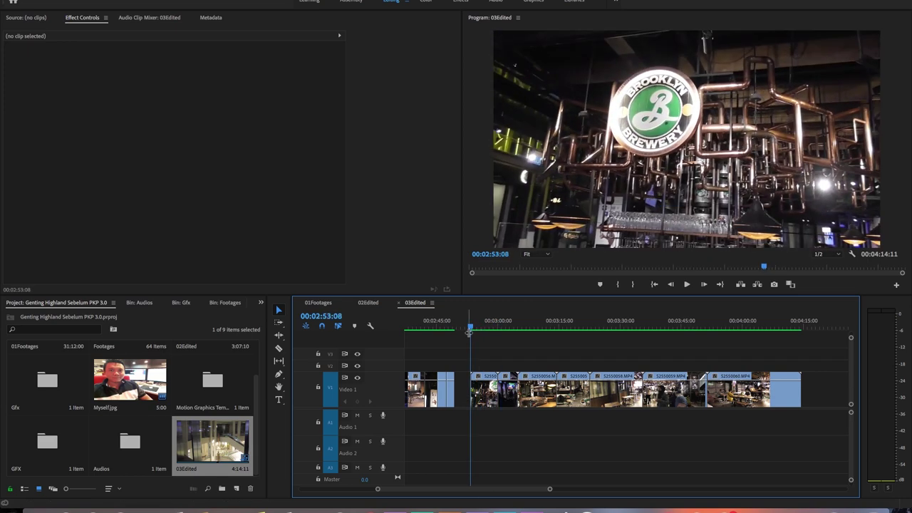
Step: Shift S2550054, trim S2550055's start to the playhead and clear the gap
mouse_move(476, 396)
mouse_down()
mouse_move(504, 397)
mouse_move(473, 397)
mouse_up()
click(468, 330)
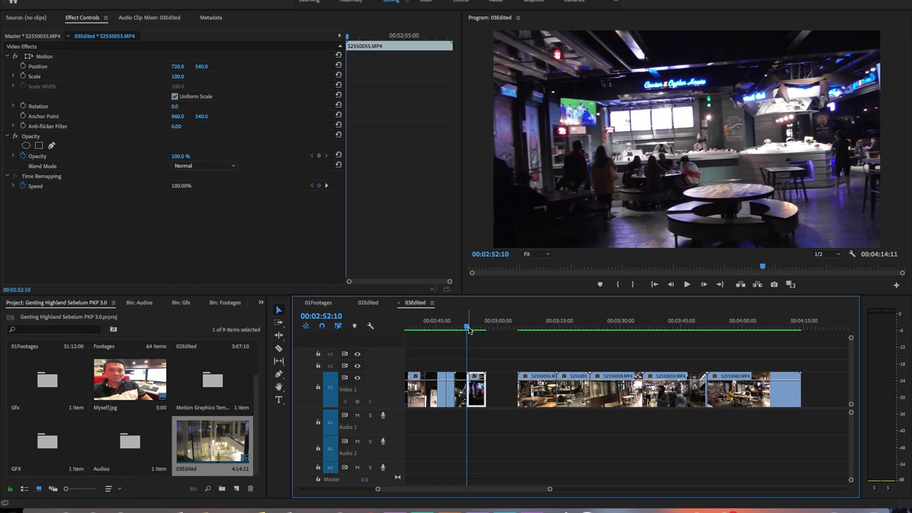
key(space)
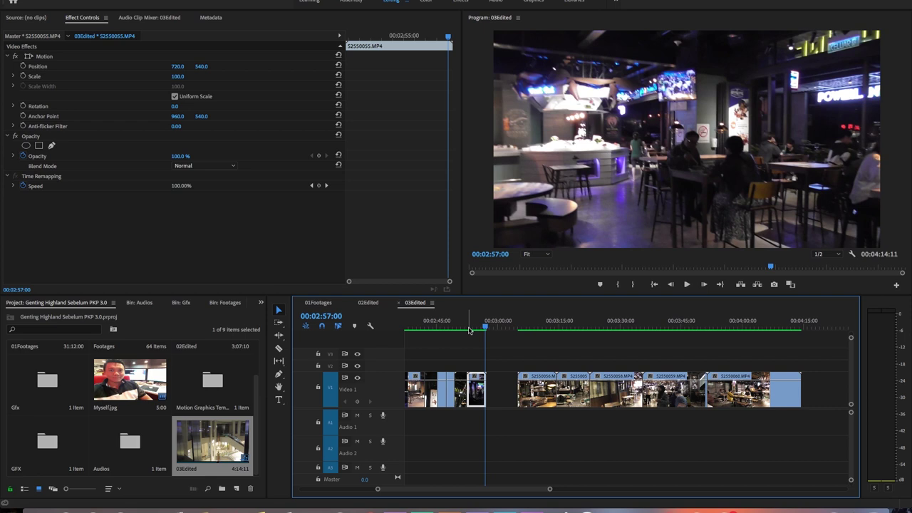
drag(487, 385, 485, 384)
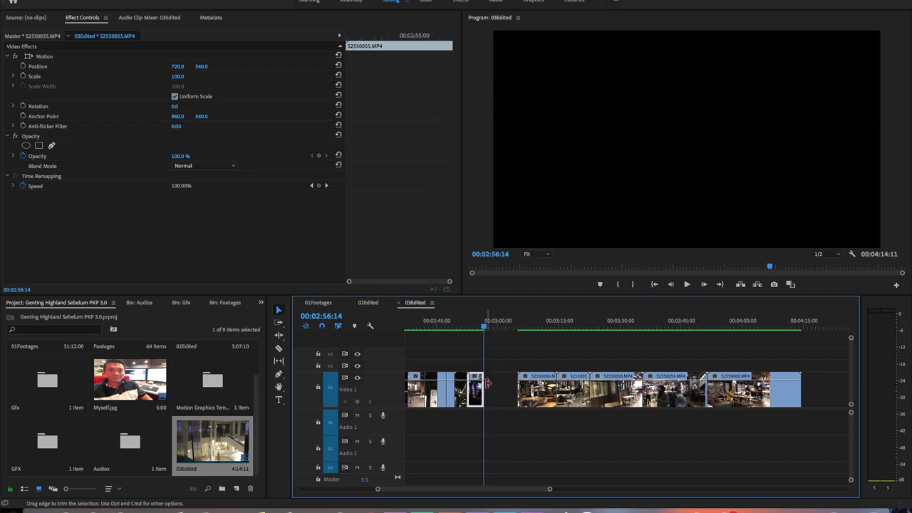
key(space)
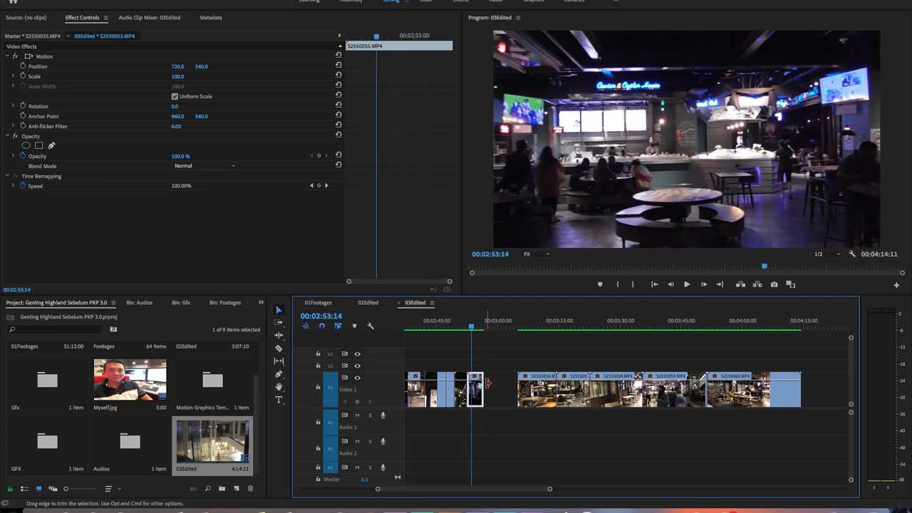
drag(467, 388, 471, 389)
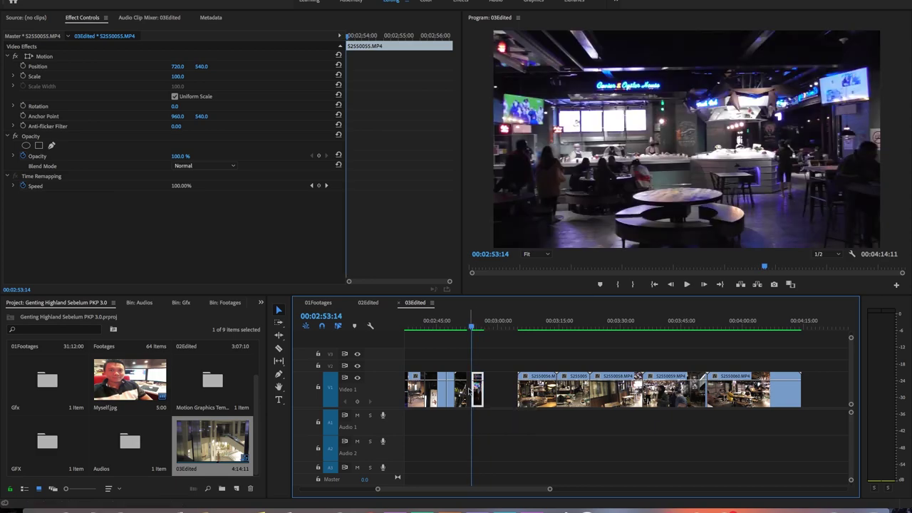
right_click(469, 399)
click(492, 417)
drag(509, 330, 530, 333)
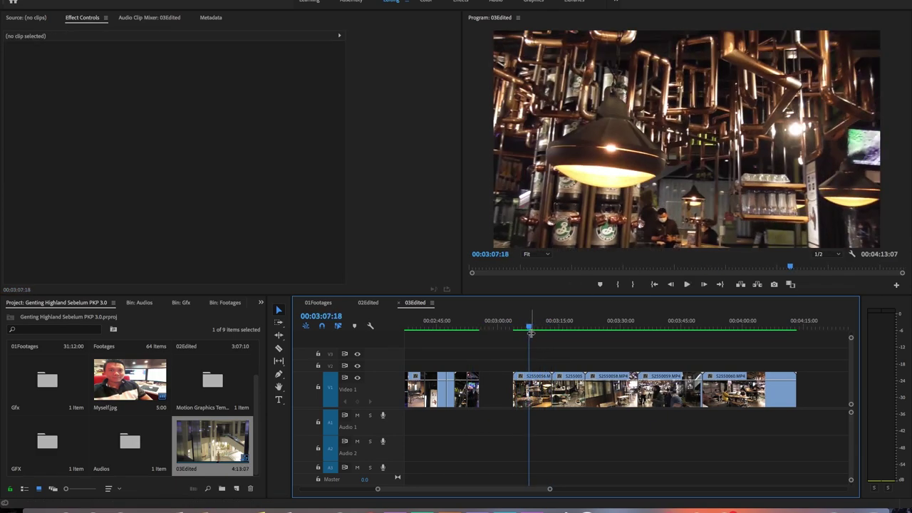
Step: Trim S2550056's start, split it at 00:03:10:19 and delete the unwanted piece
drag(532, 388, 530, 389)
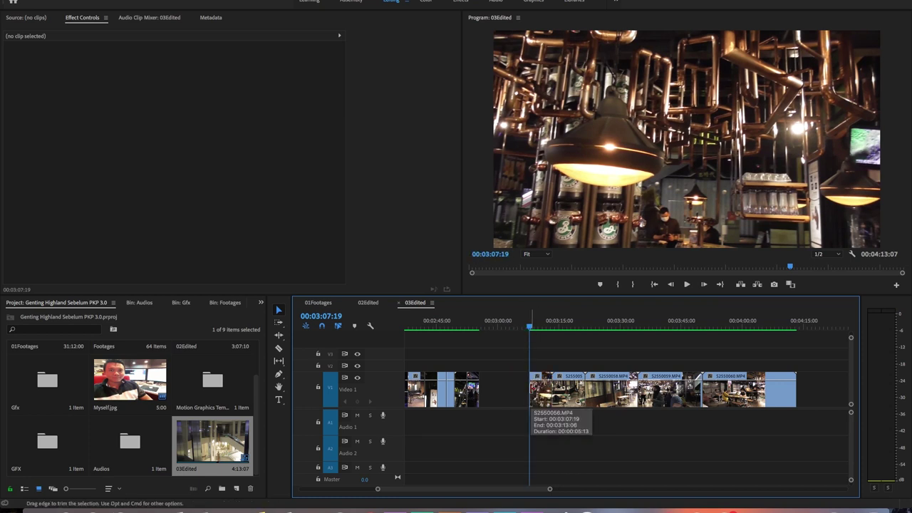
key(space)
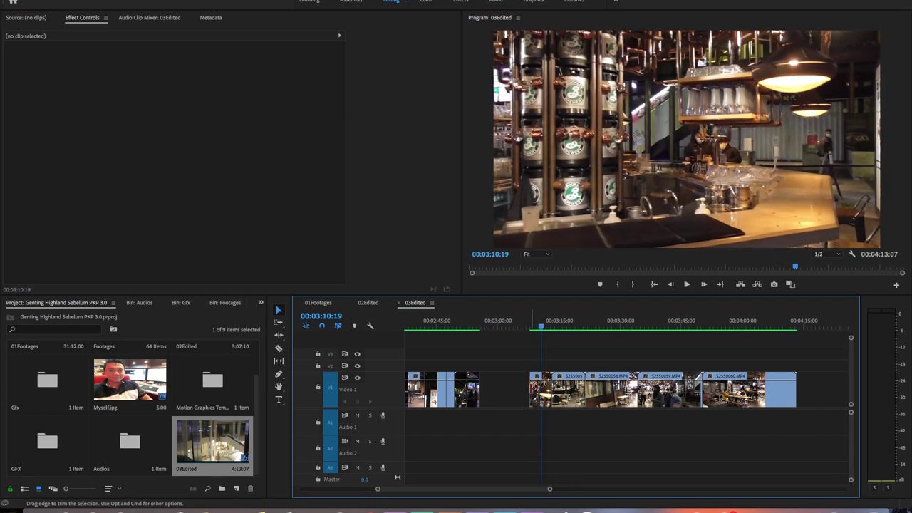
click(541, 403)
key(Up)
click(545, 401)
key(Delete)
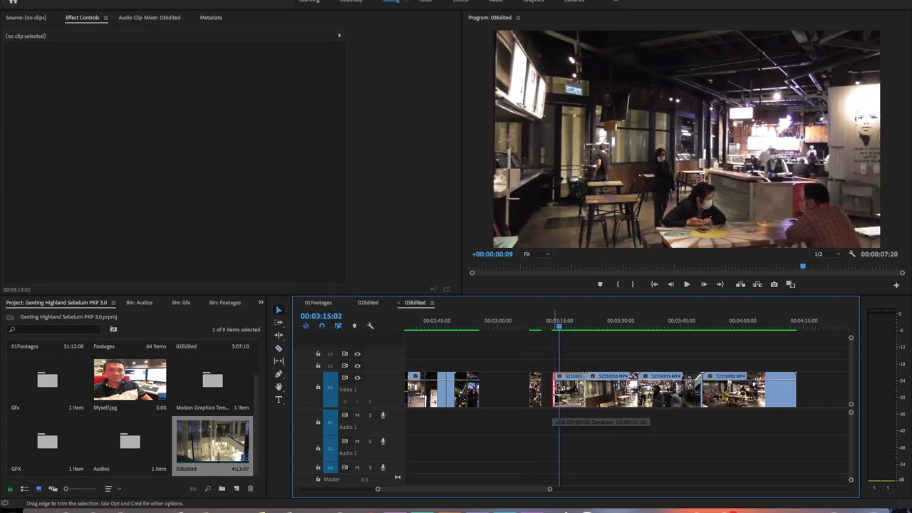
Step: Trim S2550057 to start at 00:03:10:19, shorten its end, and ripple-delete the gap before it
drag(554, 390, 541, 390)
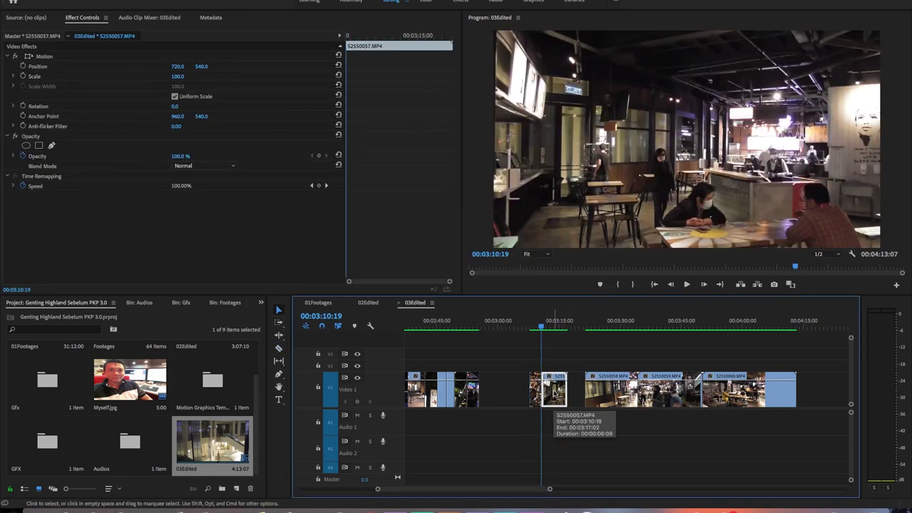
key(shift+Right)
key(shift+Right)
key(shift+Right)
drag(566, 399, 549, 399)
click(481, 327)
click(496, 389)
key(Delete)
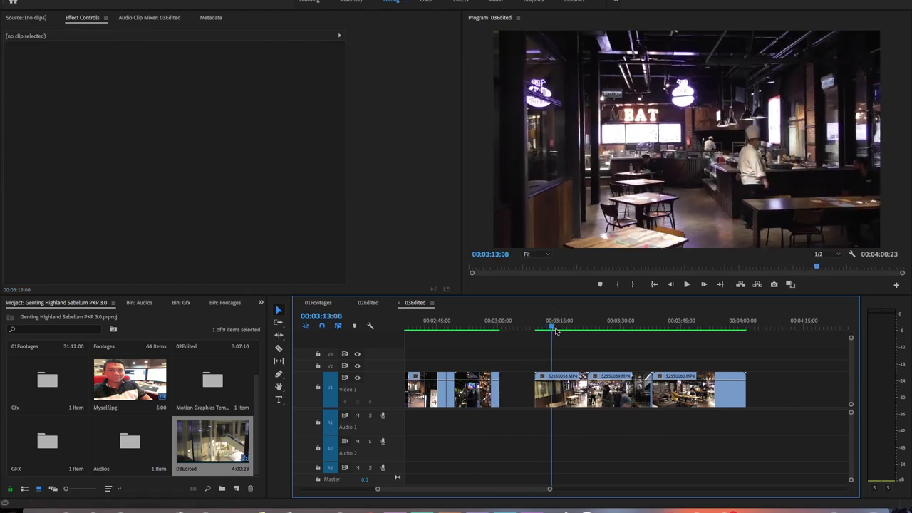
Step: Trim the starts of S2550058 and S2550059, then cut off S2550059's remainder
key(shift+Right)
key(shift+Right)
key(shift+Right)
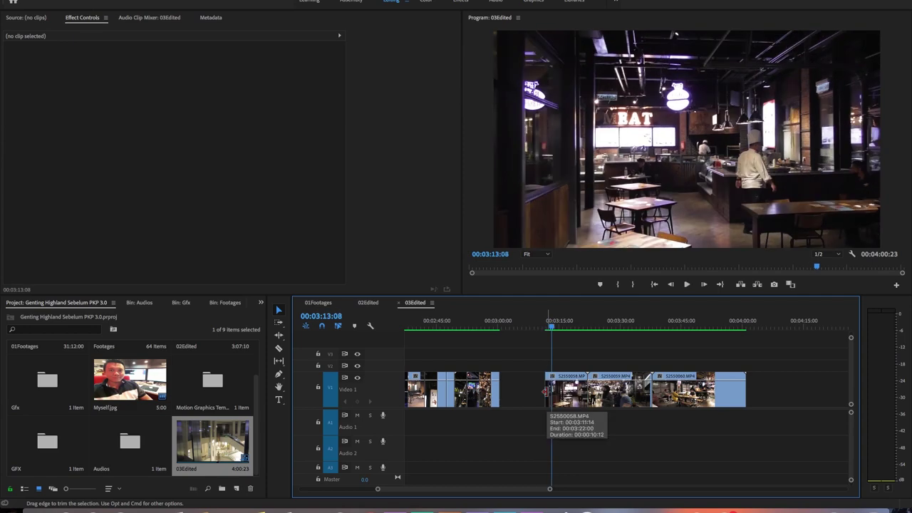
drag(549, 390, 588, 390)
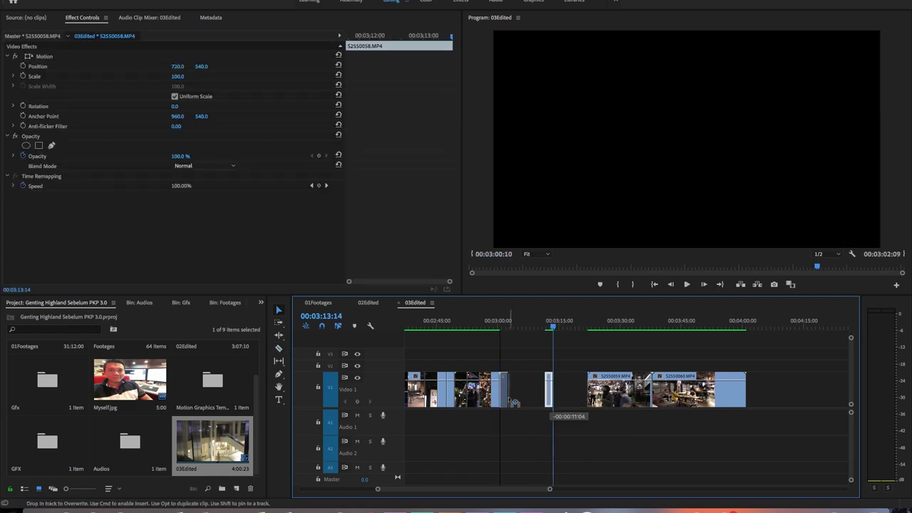
click(622, 329)
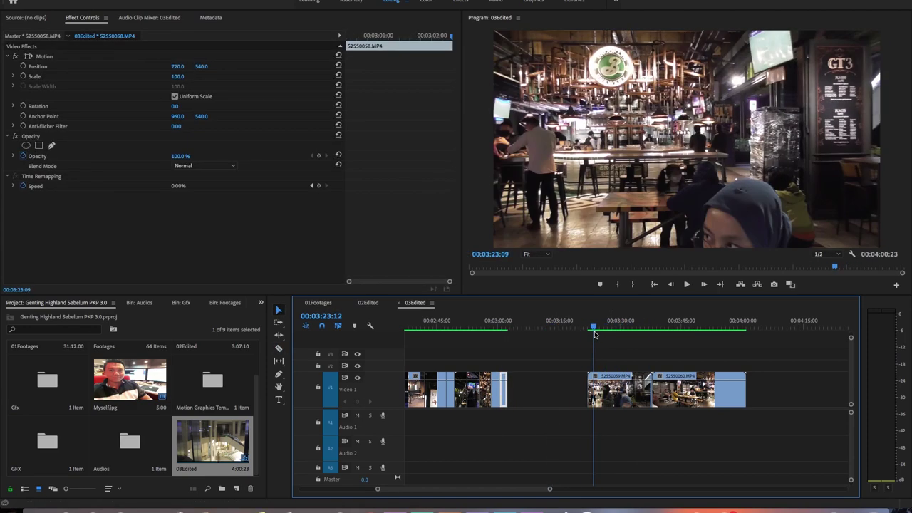
drag(588, 390, 596, 390)
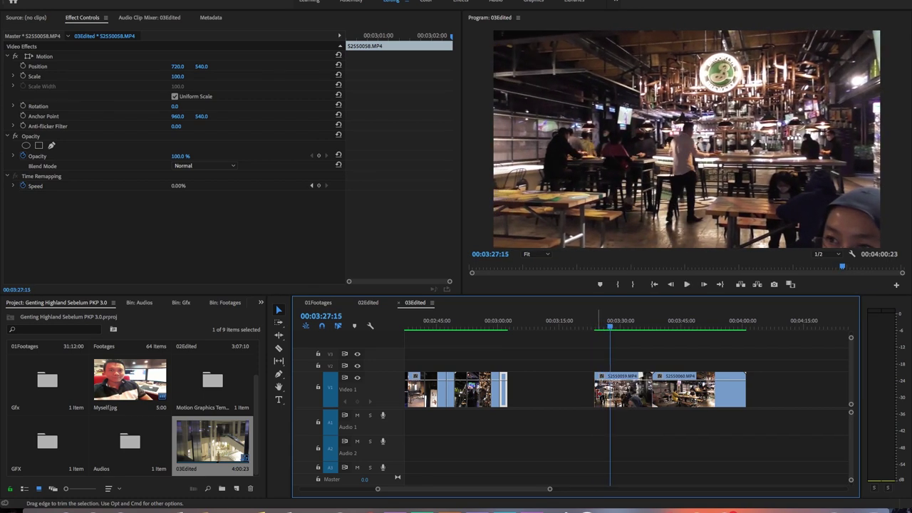
click(627, 391)
key(Delete)
Step: Trim S2550060's start, split it and delete most of it, leaving a short shot
click(752, 329)
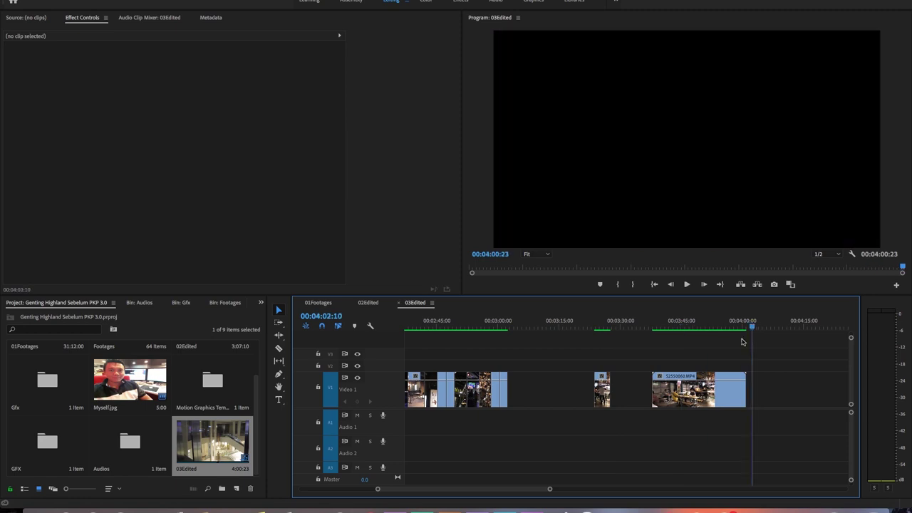
click(710, 326)
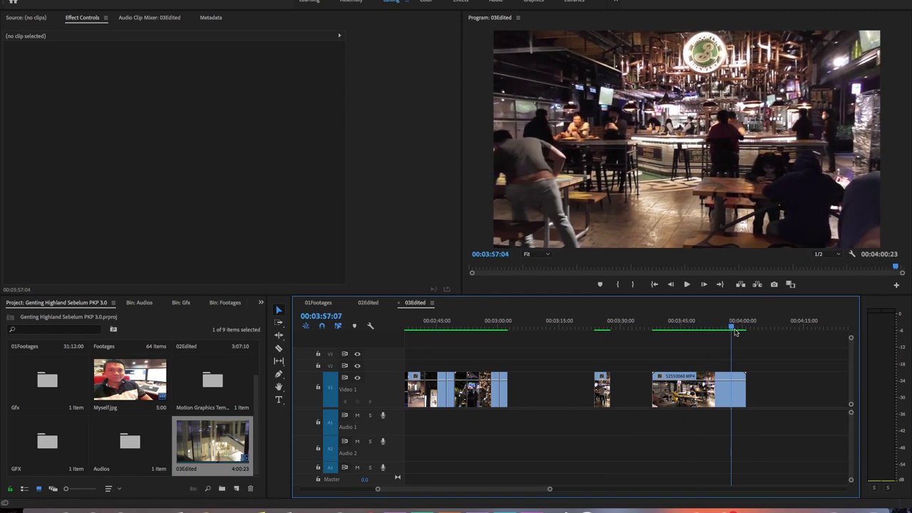
drag(653, 390, 663, 391)
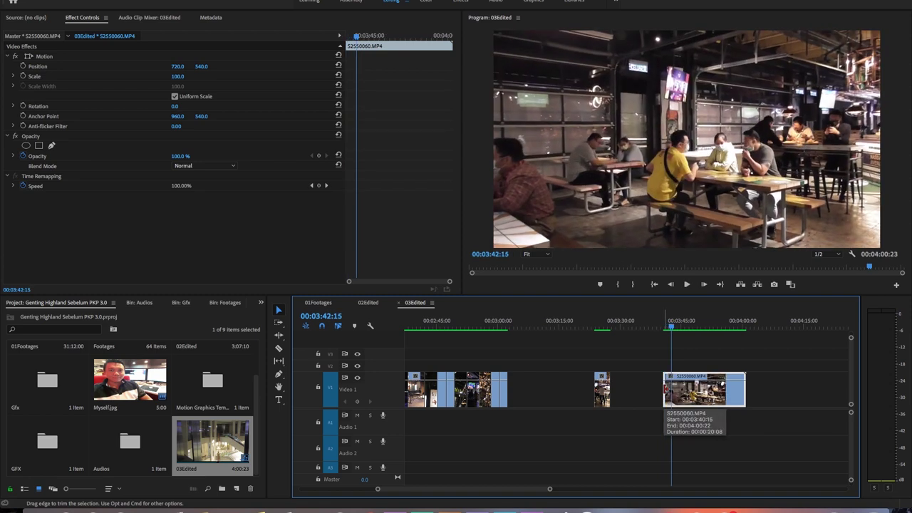
click(688, 391)
key(Delete)
click(667, 390)
Step: Delete the leftover sliver, pull the lone clip flush, and review restaurant footage in 01Footages
key(Delete)
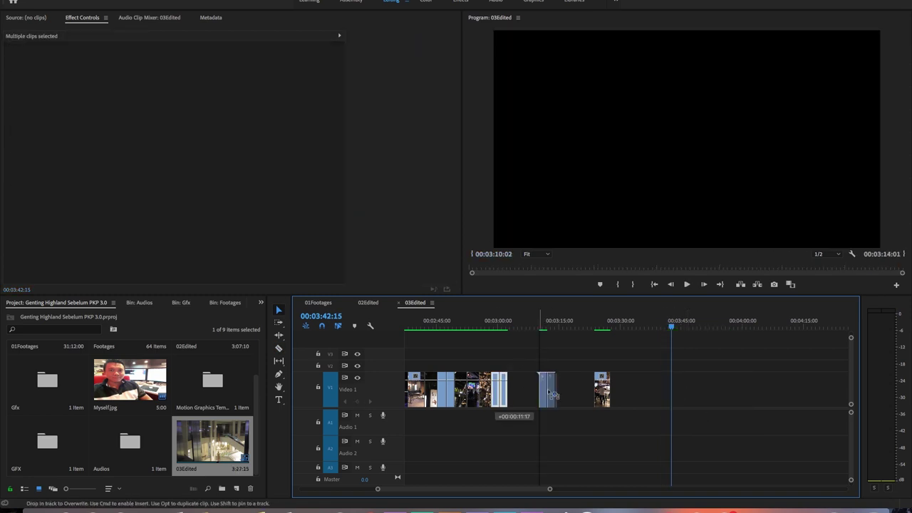
drag(602, 390, 520, 390)
click(318, 302)
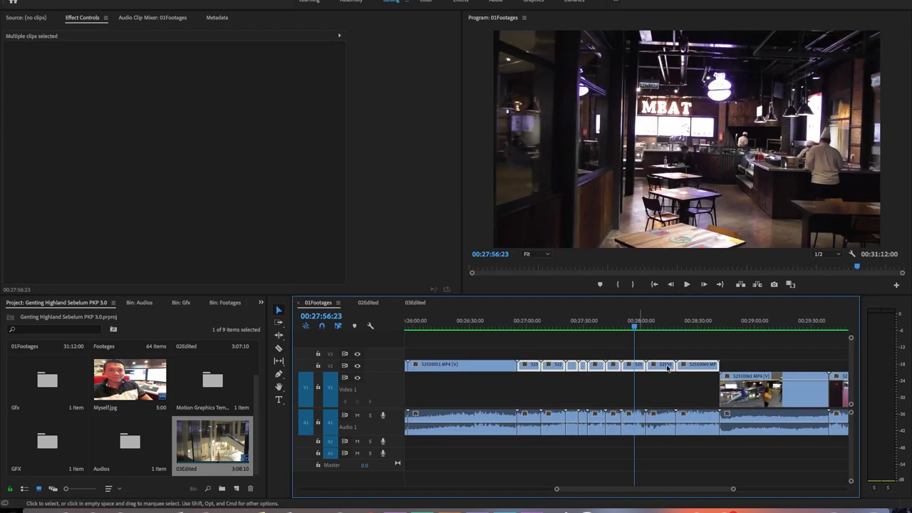
click(792, 322)
drag(795, 322, 761, 330)
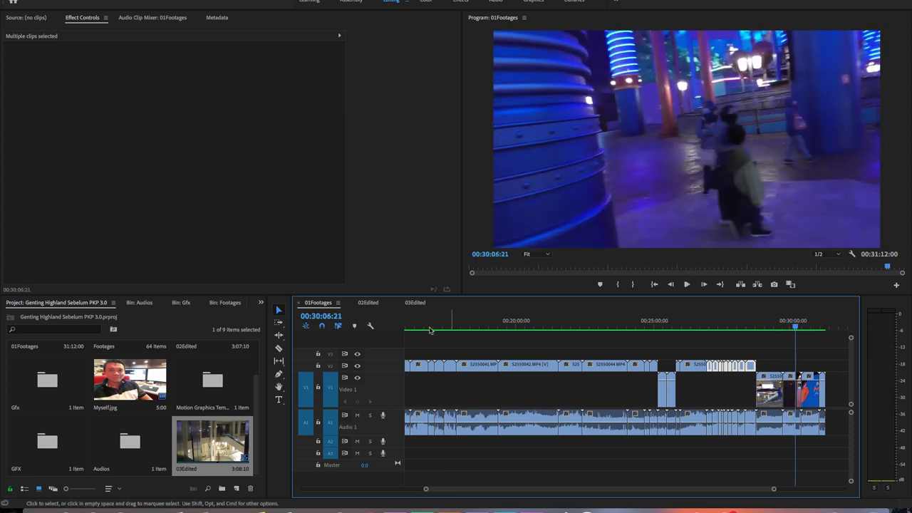
Step: Fit 03Edited in the timeline and scrub back to the Caviar & Oyster House shot
click(414, 303)
key(equal)
key(equal)
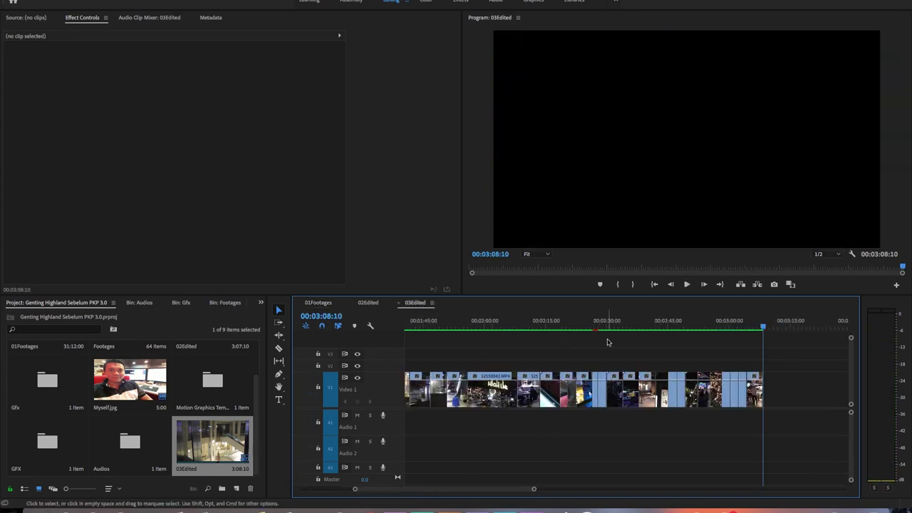
drag(577, 323, 547, 322)
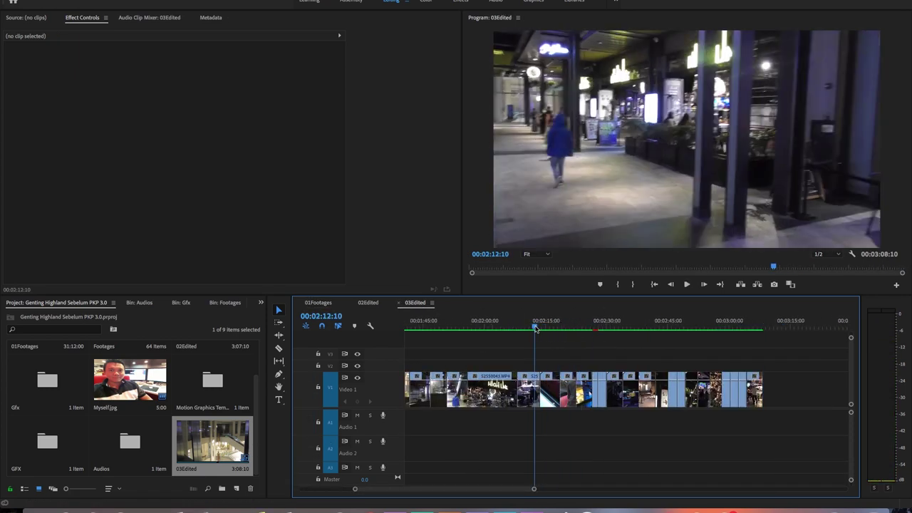
mouse_move(625, 327)
mouse_down()
mouse_move(656, 327)
mouse_move(537, 328)
mouse_up()
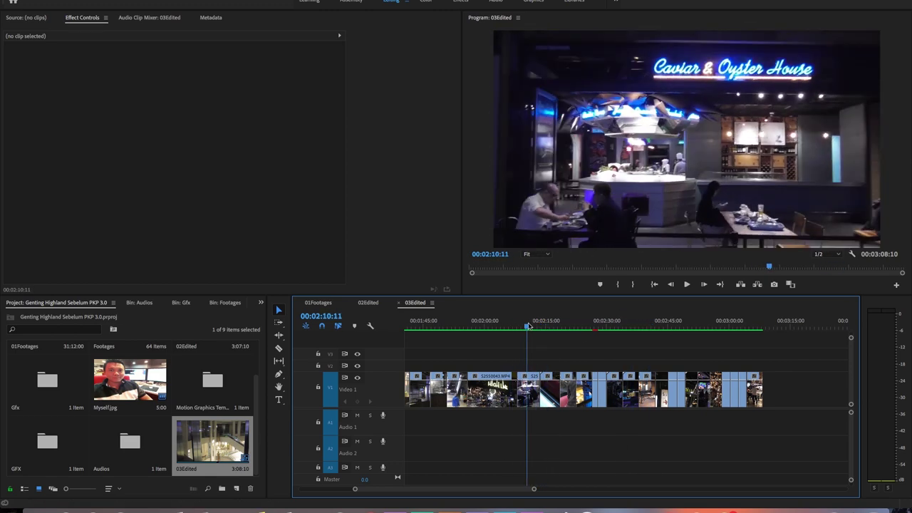
drag(536, 328, 524, 328)
Step: Ripple-delete a run of Video 1 clips, undo it, and play the sequence back
drag(585, 423, 639, 428)
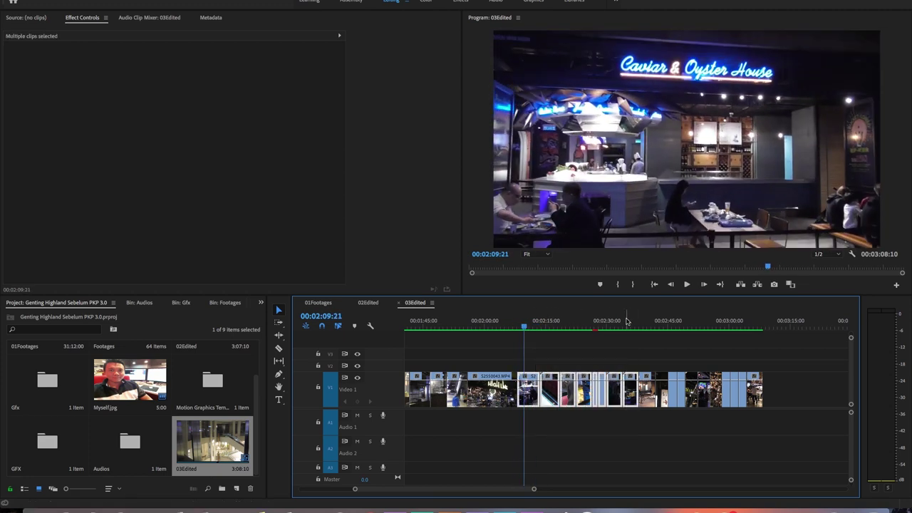
click(650, 326)
key(shift+Delete)
key(ctrl+z)
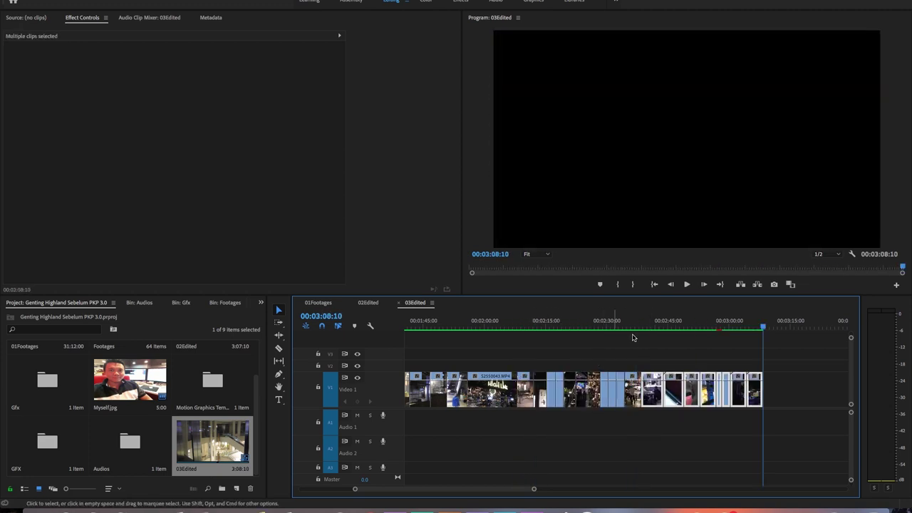
key(space)
Step: Move to the end of the sequence and save the project
mouse_move(677, 327)
mouse_down()
mouse_move(763, 328)
mouse_move(711, 336)
mouse_up()
click(565, 366)
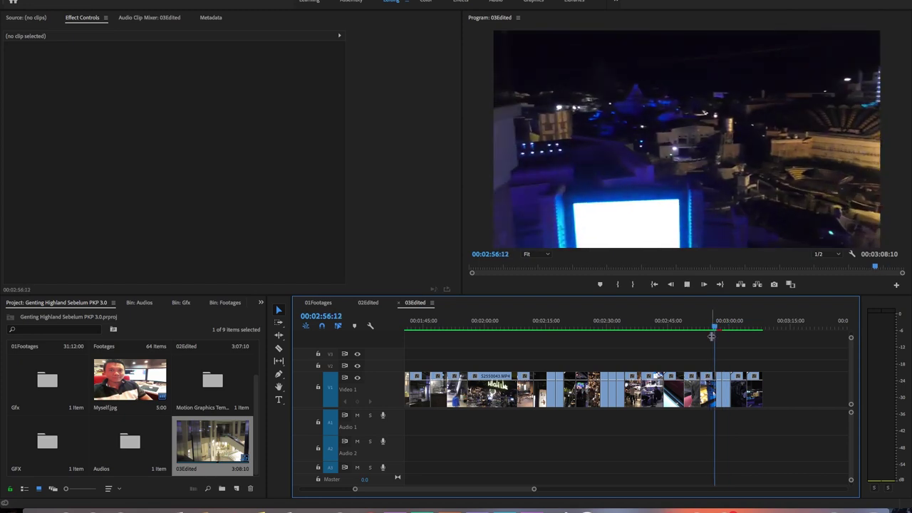
key(ctrl+s)
Step: Copy the end-credit clips from 02Edited and paste them at the end of 03Edited
click(368, 302)
key(minus)
key(ctrl+a)
key(ctrl+c)
key(shift+3)
key(ctrl+v)
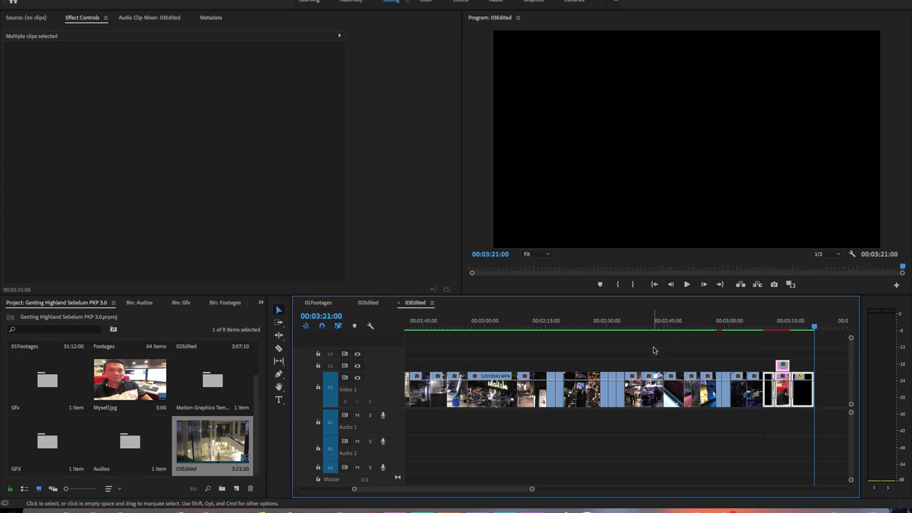
scroll(513, 492, up, 5)
scroll(508, 487, down, 5)
scroll(773, 437, down, 3)
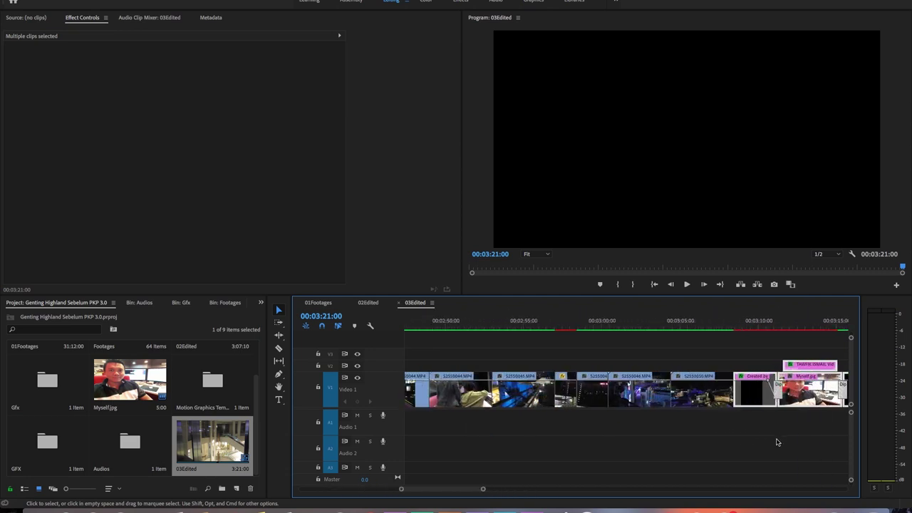
Step: Drop a Dip to White dissolve onto the edit before the end credits
click(261, 302)
click(285, 384)
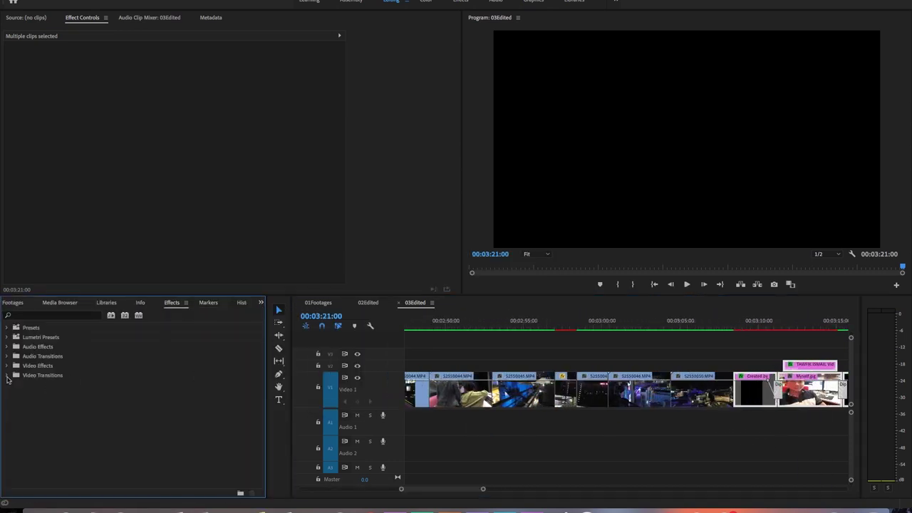
click(12, 394)
drag(47, 432, 703, 409)
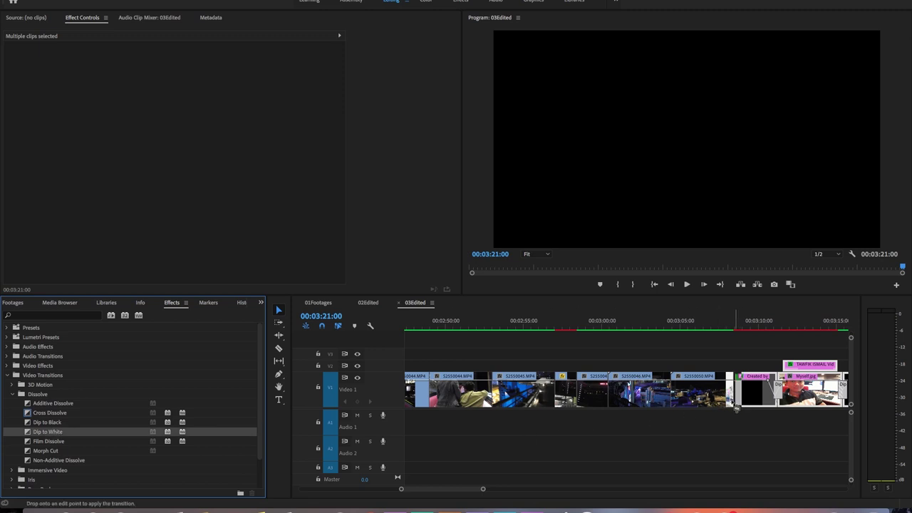
Step: Set the Dip to White transition duration to 20 frames
right_click(736, 395)
click(755, 402)
key(Return)
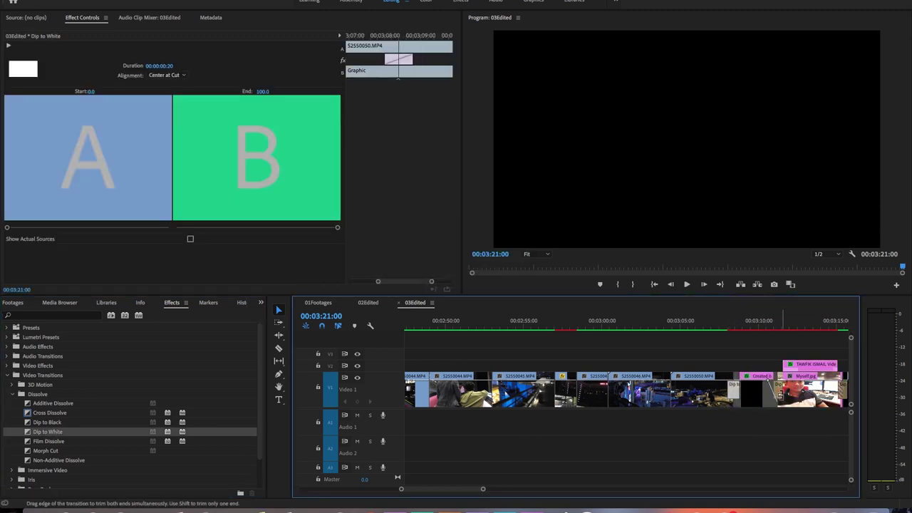
right_click(782, 396)
click(784, 400)
key(Return)
click(734, 392)
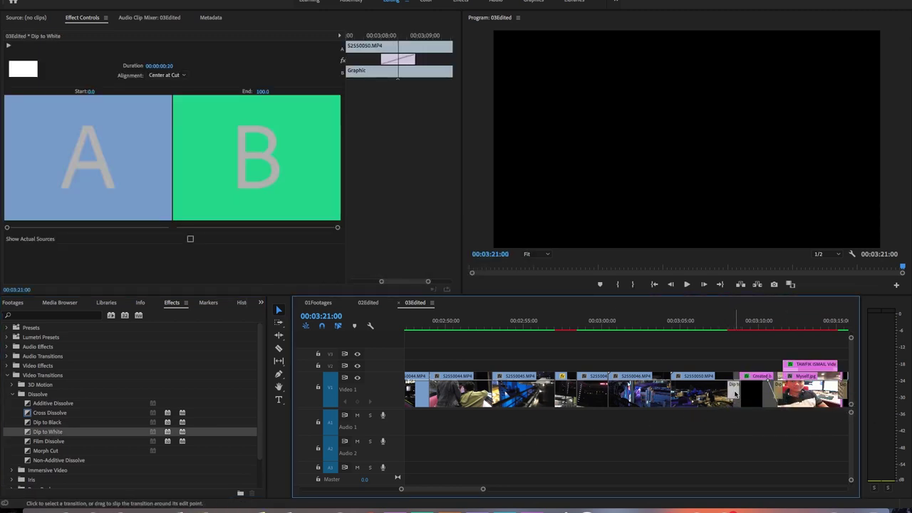
right_click(736, 395)
click(755, 402)
key(Return)
click(727, 447)
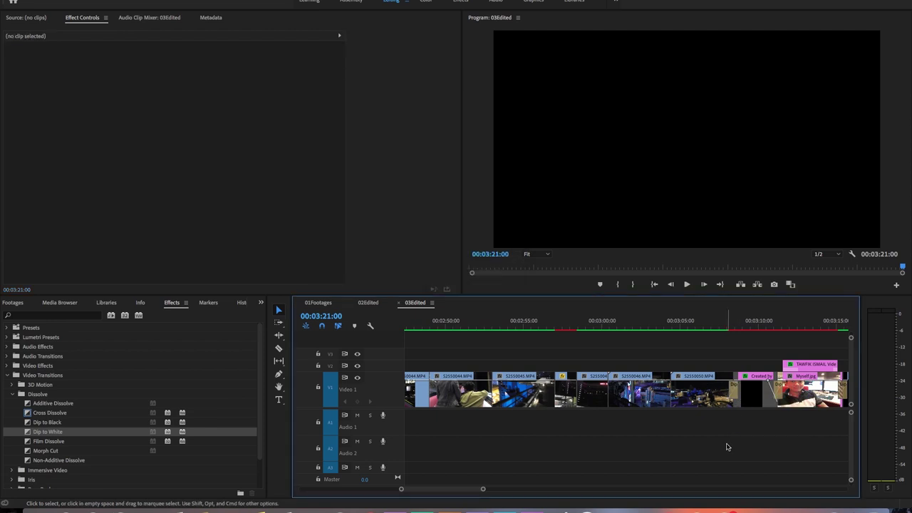
Step: Compare the credits against 02Edited, then select the name caption graphic in 03Edited
key(minus)
key(minus)
key(Up)
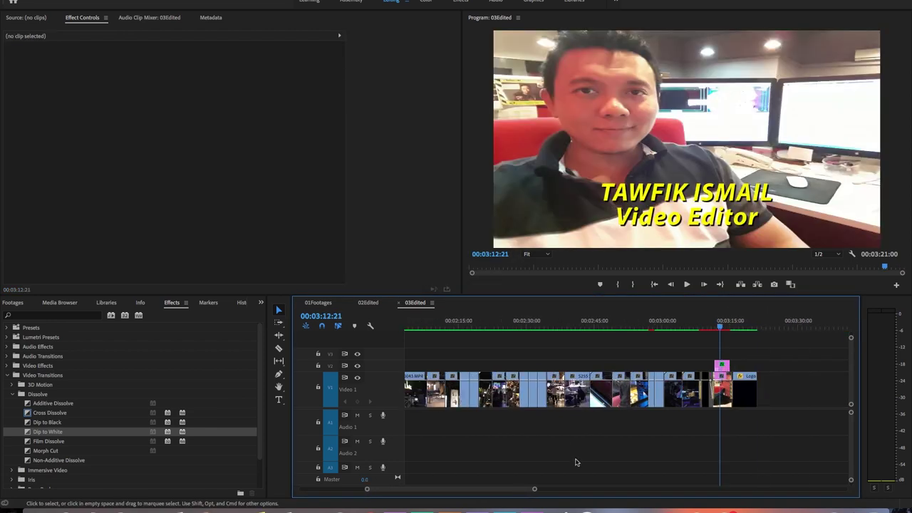
click(367, 303)
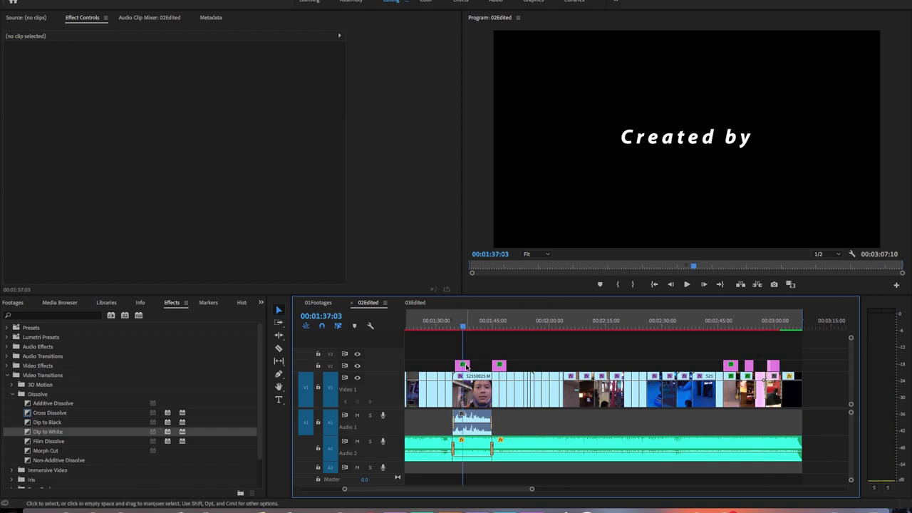
click(415, 302)
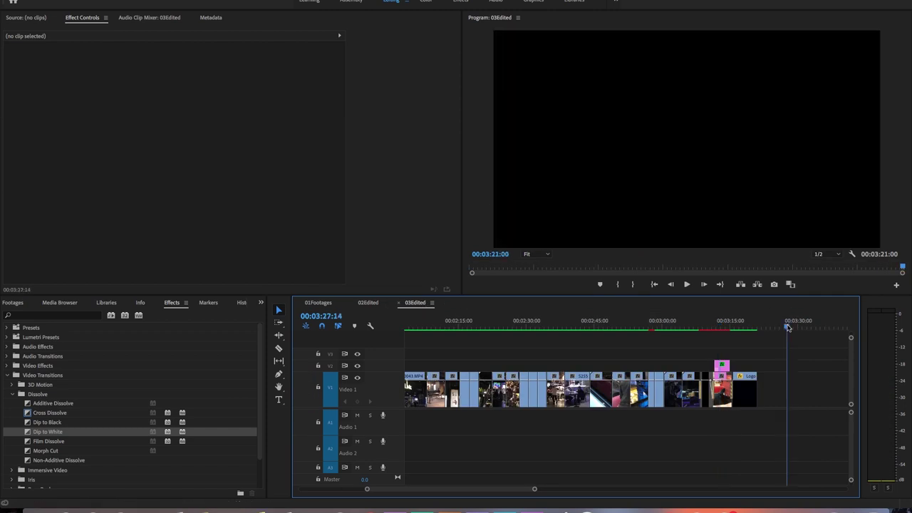
click(804, 392)
Step: Slide the name caption along V2 and cut the Video 1 clip at 1:30:18
mouse_move(533, 367)
mouse_down()
mouse_move(563, 375)
mouse_move(545, 367)
mouse_up()
key(=)
key(=)
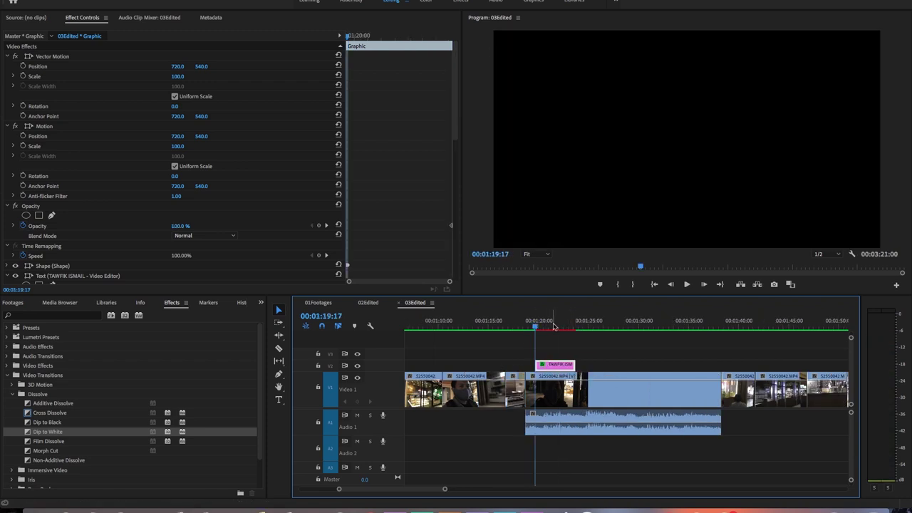
click(644, 328)
drag(643, 327, 645, 328)
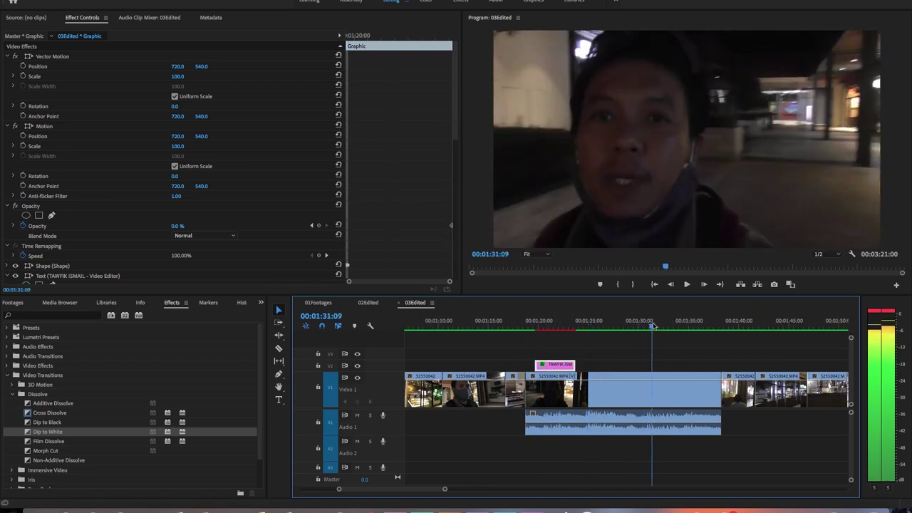
key(super+k)
click(622, 387)
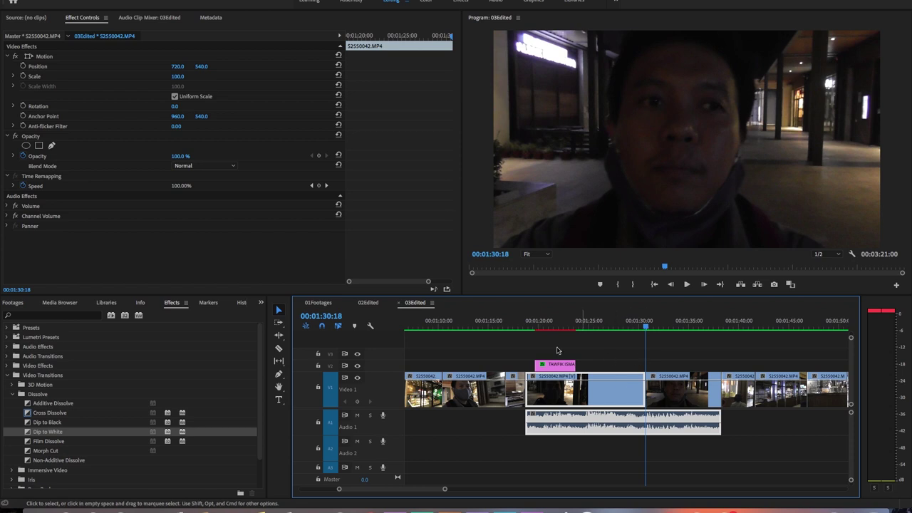
Step: Copy Lumetri Color from 02Edited onto the talking clip and raise its RGB curve
click(368, 303)
click(57, 197)
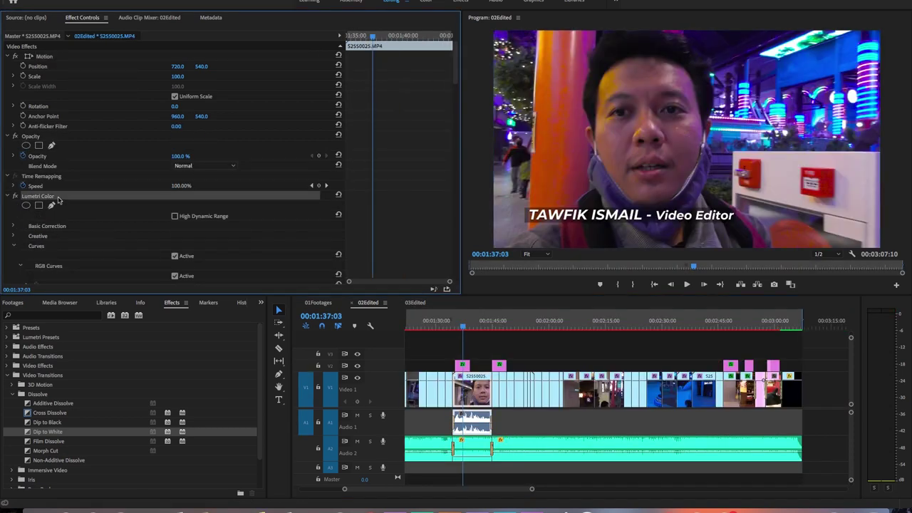
click(415, 302)
scroll(188, 178, down, 5)
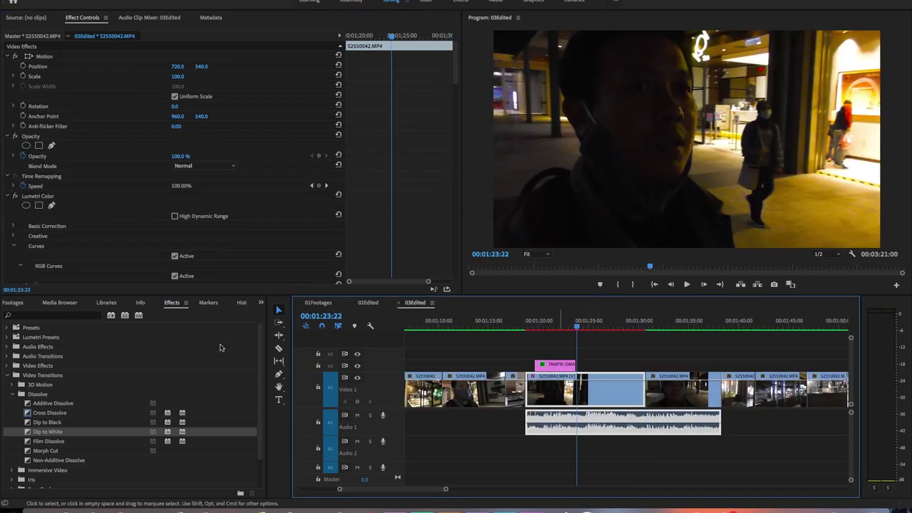
drag(185, 202, 181, 196)
drag(664, 329, 540, 329)
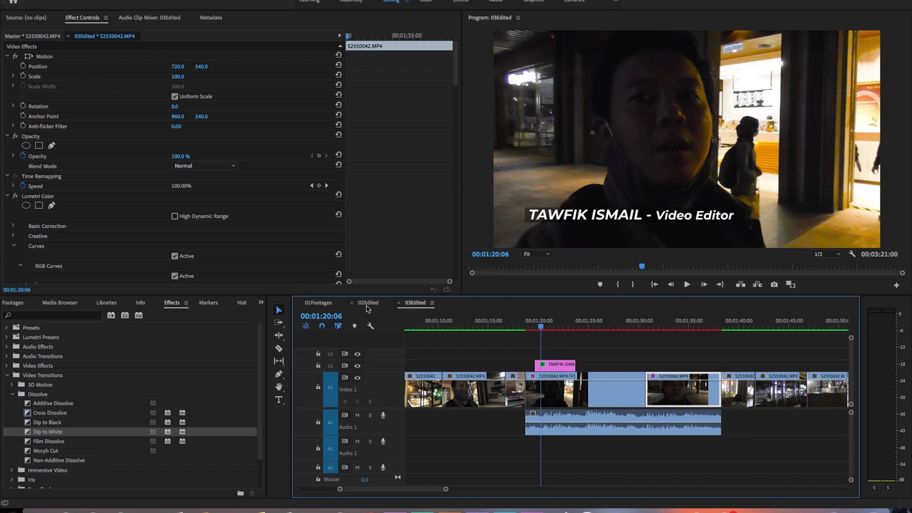
Step: Copy the graded 02Edited clip's Lumetri Color and marquee-select Video 1 clip runs in 03Edited
click(382, 307)
click(654, 395)
click(50, 197)
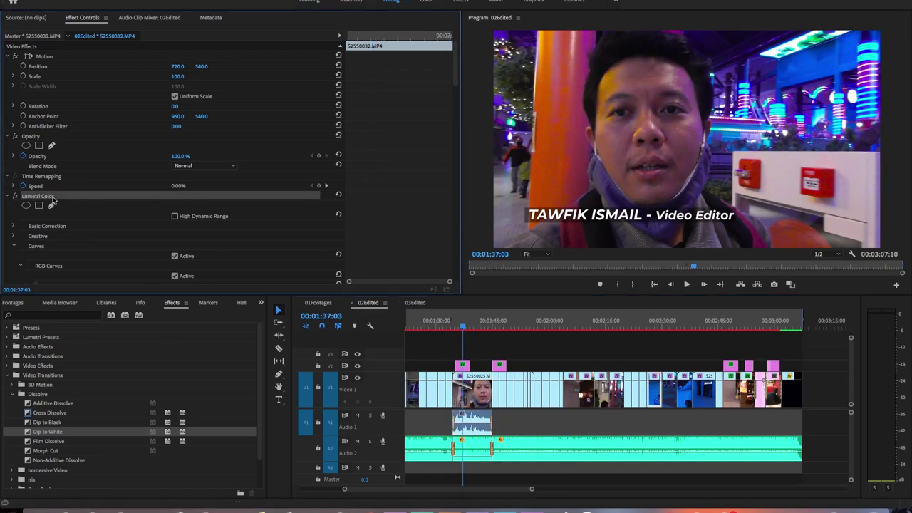
click(416, 303)
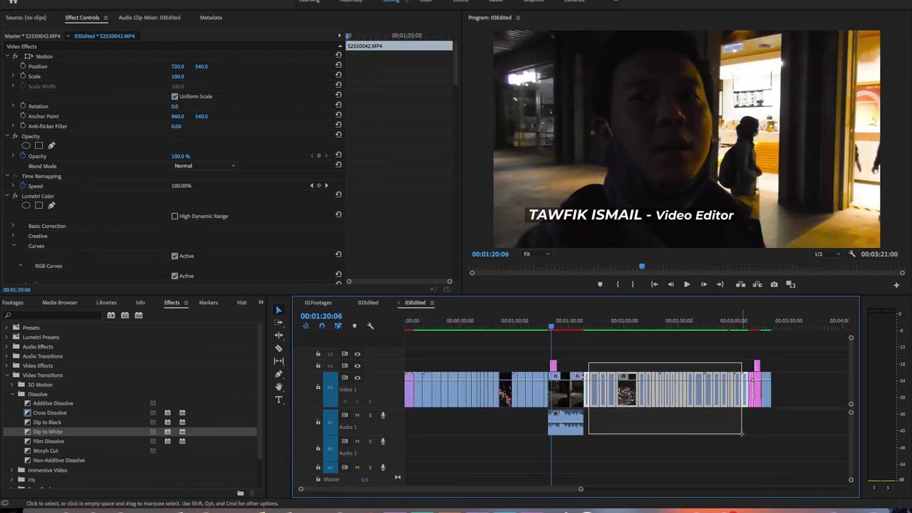
click(627, 325)
drag(585, 361, 743, 431)
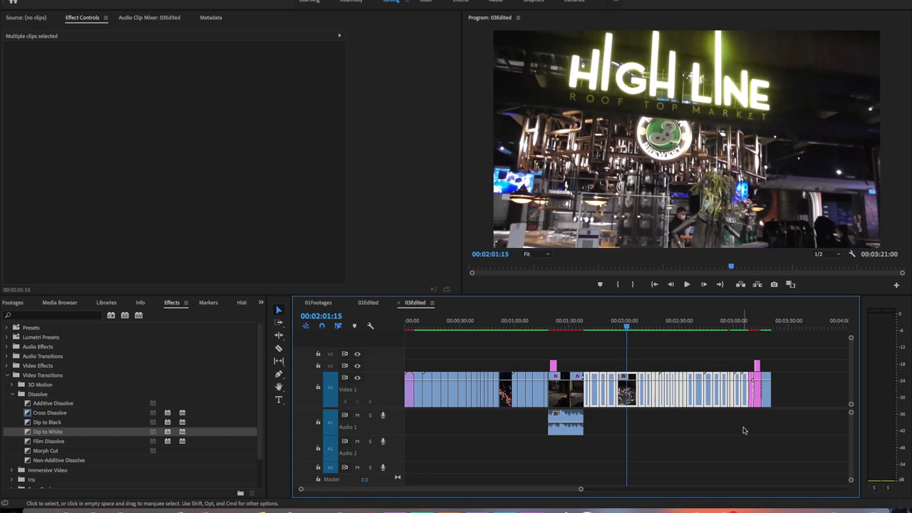
drag(416, 362, 550, 439)
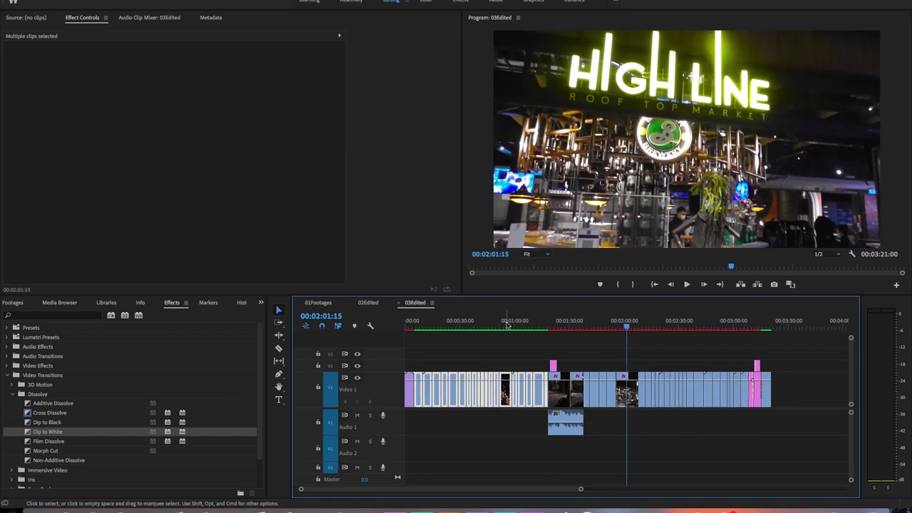
click(506, 325)
click(528, 428)
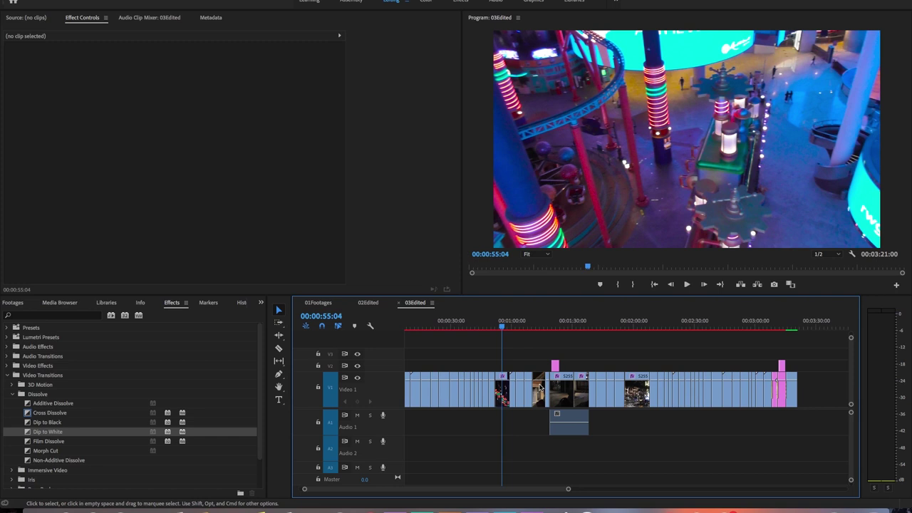
scroll(542, 391, up, 5)
Step: Add 15-frame Dip to White transitions between the S2550042.MP4 clips near 1:20
drag(71, 435, 592, 396)
double_click(605, 399)
key(Return)
drag(47, 431, 660, 430)
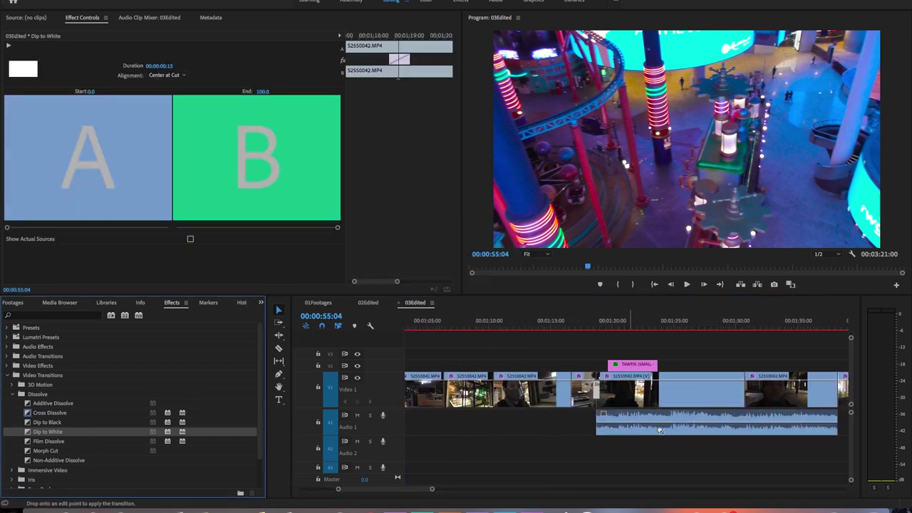
Step: Check the closing Dip to White, then select the name caption title at 1:20:20
click(840, 394)
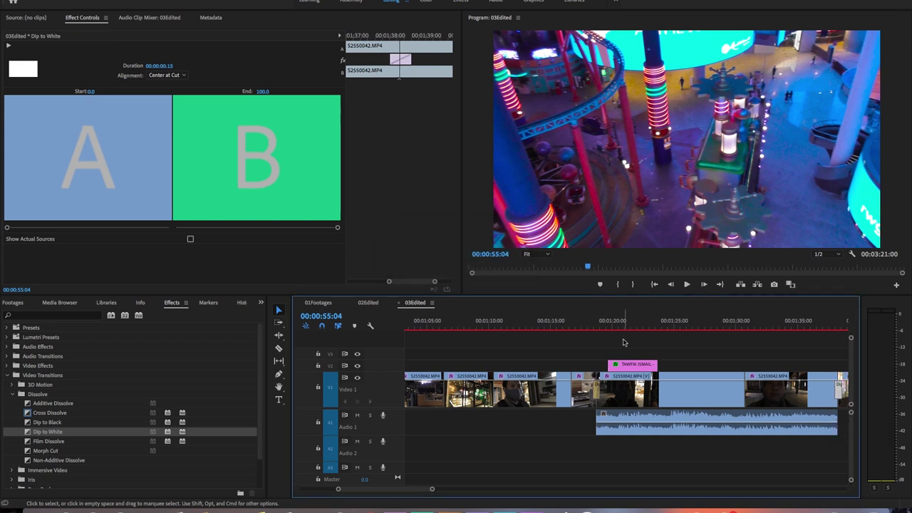
key(minus)
key(minus)
key(minus)
key(minus)
key(minus)
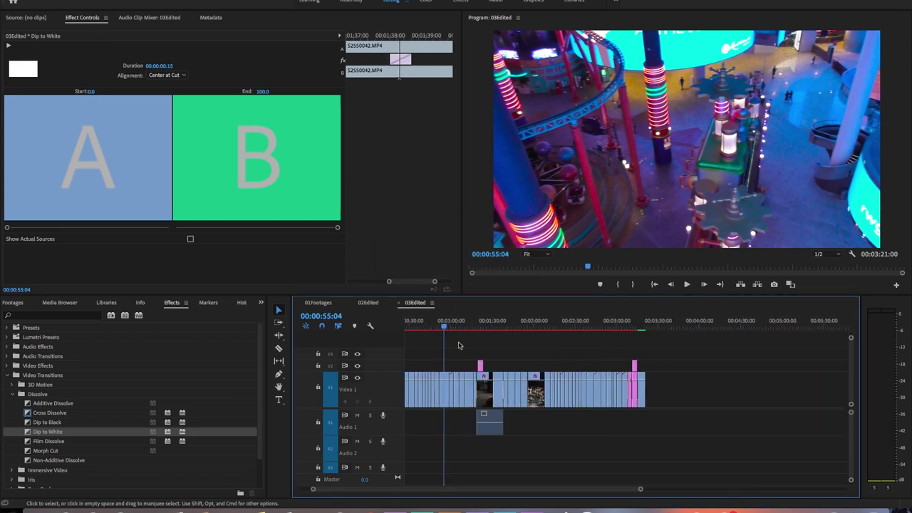
click(480, 366)
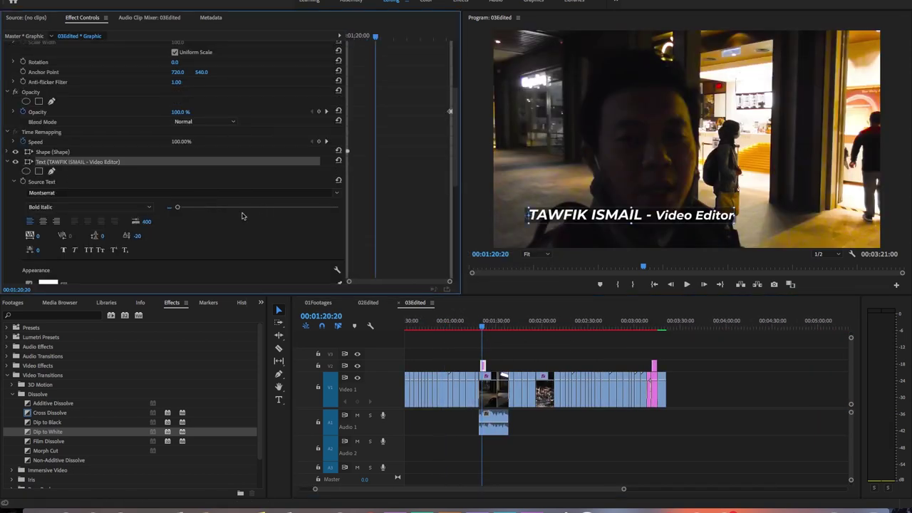
Step: Inspect the name caption's font, then move to the yellow closing name title
click(112, 193)
click(349, 267)
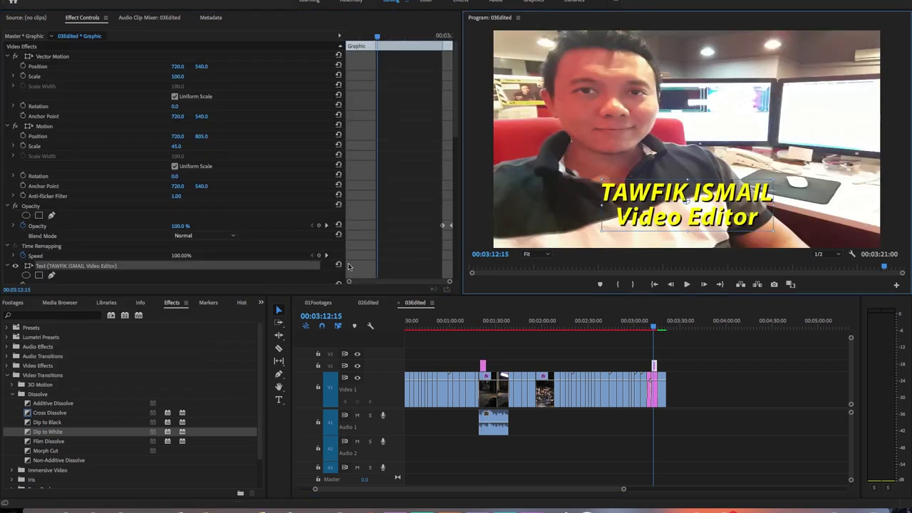
scroll(389, 247, down, 5)
click(134, 135)
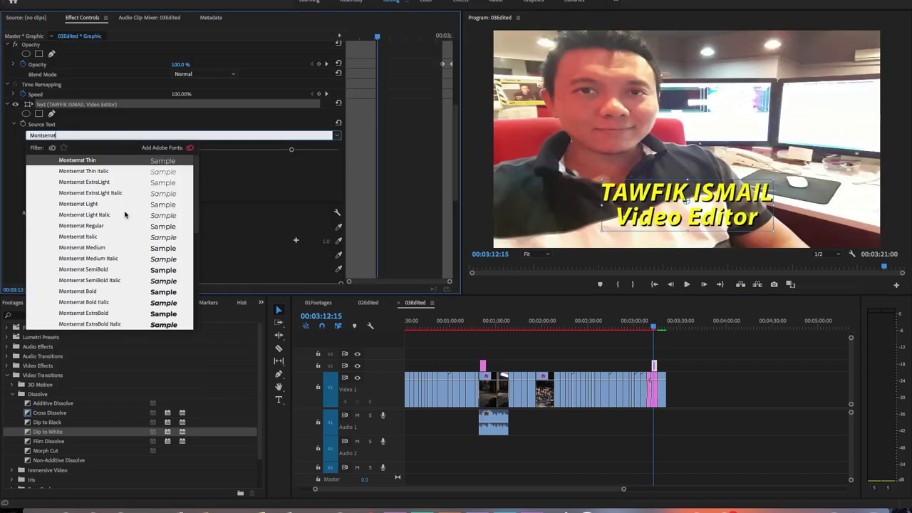
click(434, 322)
click(485, 327)
click(654, 325)
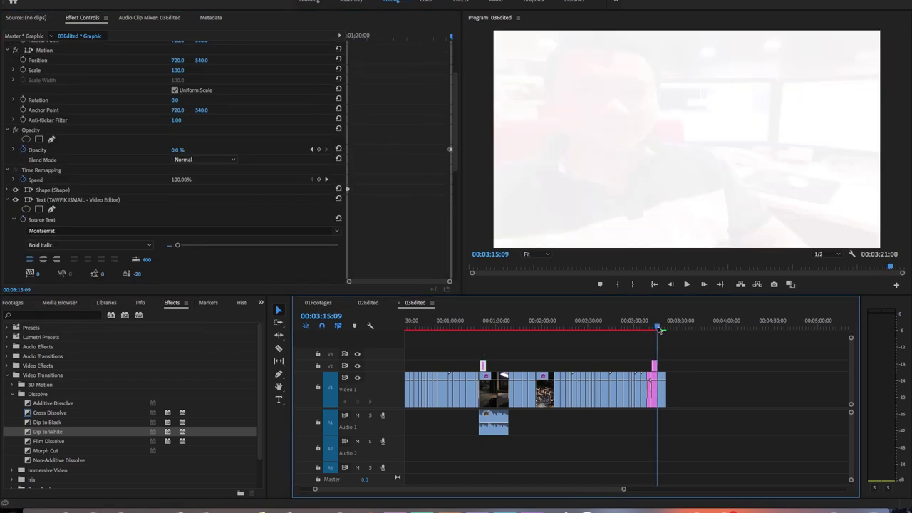
Step: Set the yellow title to Montserrat Bold Italic, size 203, with leading -40
scroll(178, 178, down, 5)
click(105, 88)
text(Montserrat)
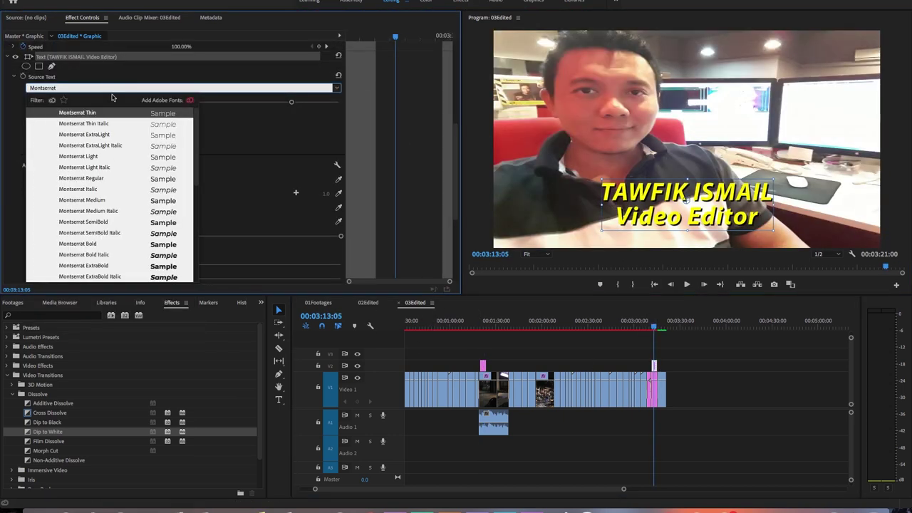
click(110, 256)
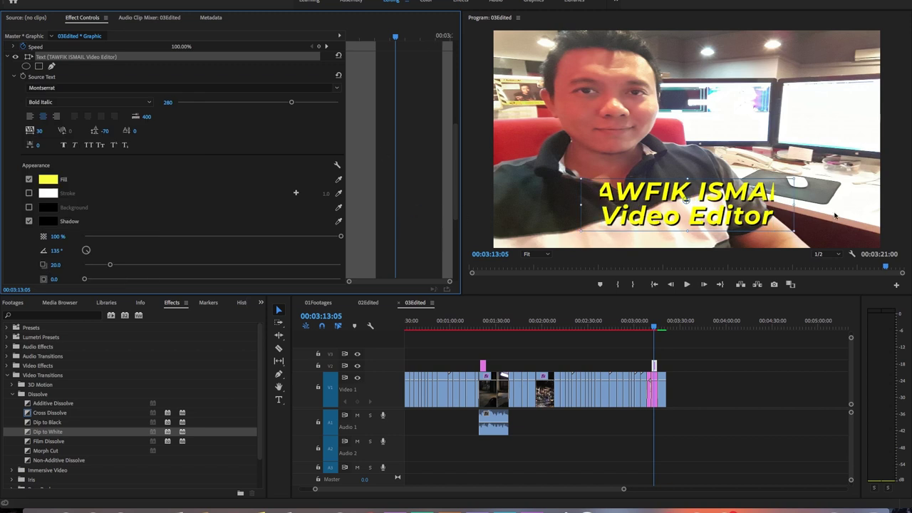
drag(291, 102, 261, 102)
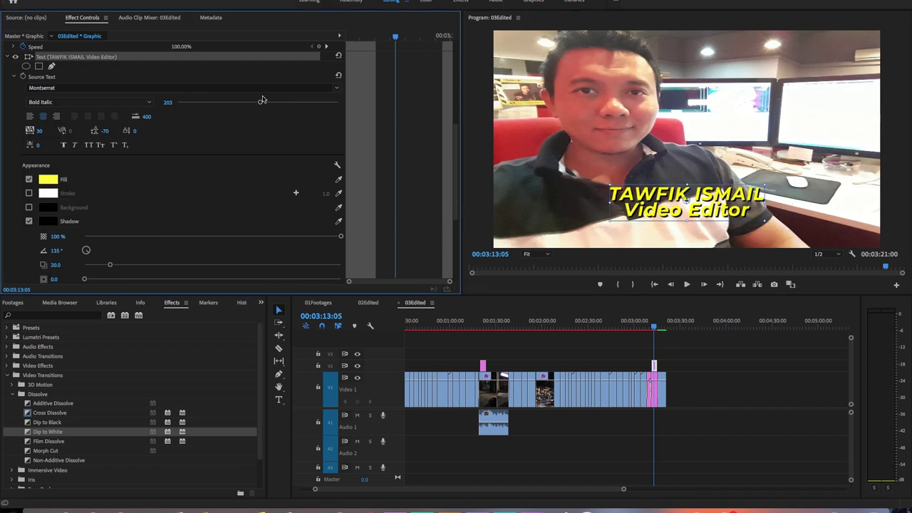
scroll(262, 100, up, 5)
scroll(223, 194, down, 3)
click(597, 204)
drag(106, 190, 92, 190)
click(741, 380)
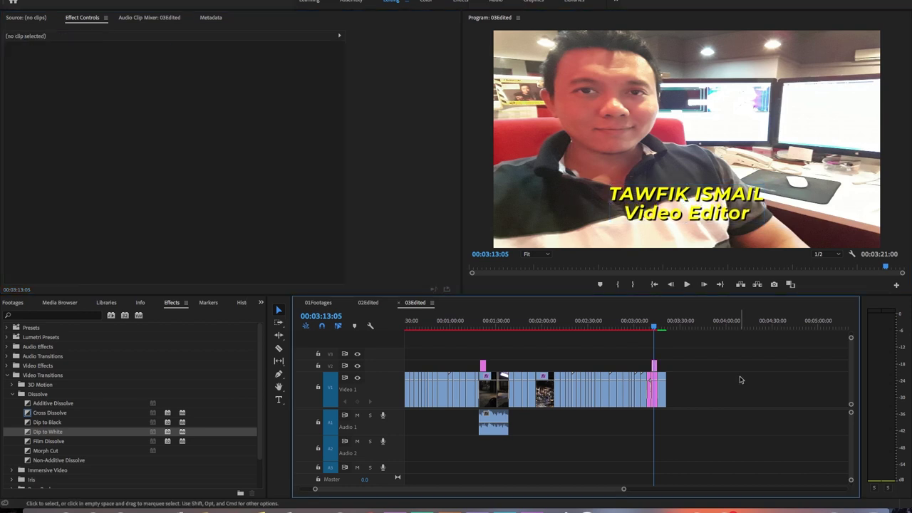
key(equal)
key(equal)
Step: Center the Dip to White after the intro clip on its cut, leaving its duration unchanged
click(609, 324)
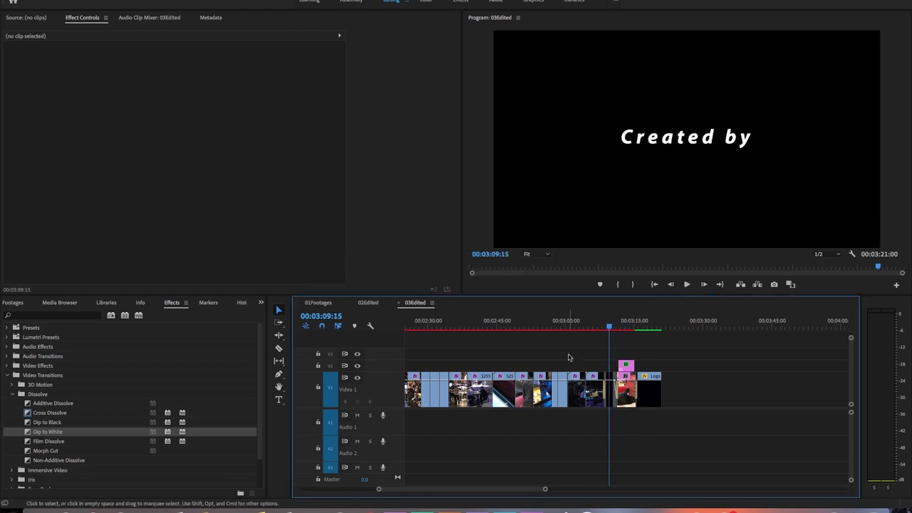
key(minus)
drag(523, 489, 383, 486)
click(419, 320)
key(equal)
key(equal)
click(419, 388)
drag(337, 491, 336, 490)
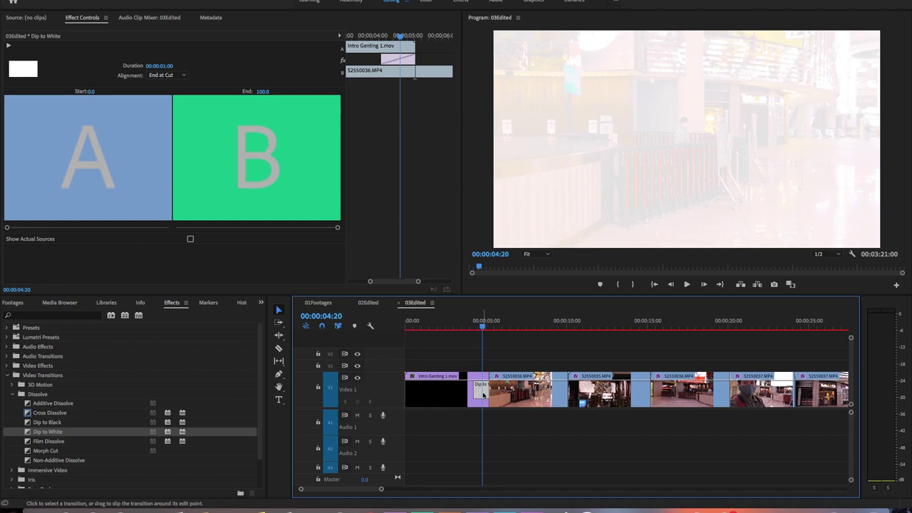
right_click(491, 403)
drag(397, 60, 416, 59)
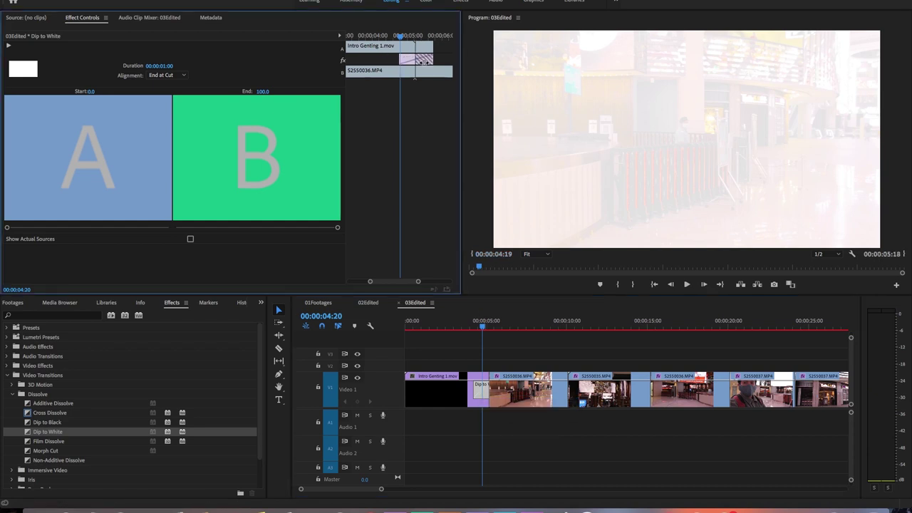
double_click(488, 388)
key(Return)
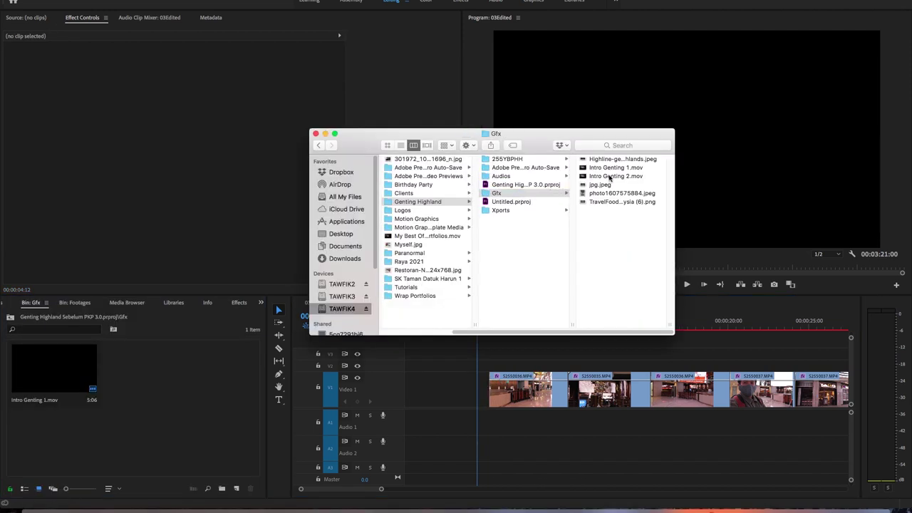
Step: Place Intro Genting 2.mov at the sequence start and join it with a 15-frame Dip to White
click(610, 177)
mouse_move(203, 391)
mouse_down()
mouse_move(171, 378)
mouse_move(436, 391)
mouse_up()
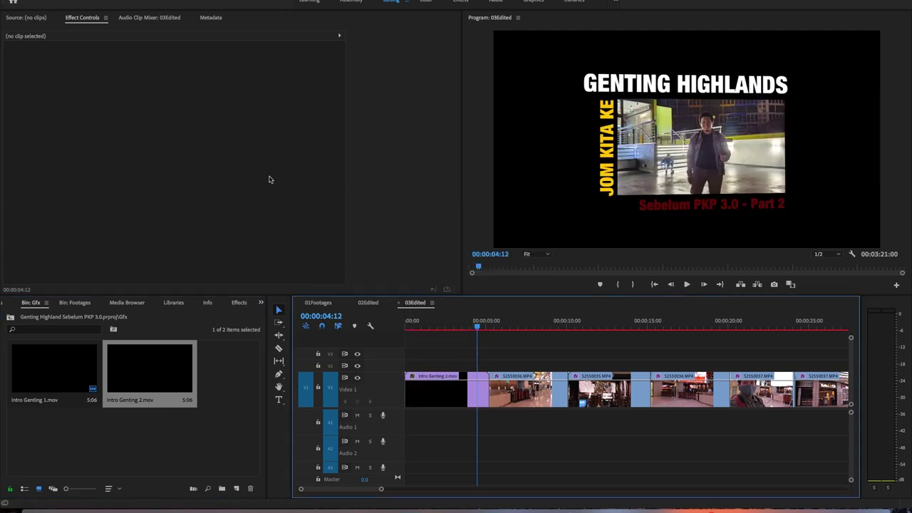
click(246, 303)
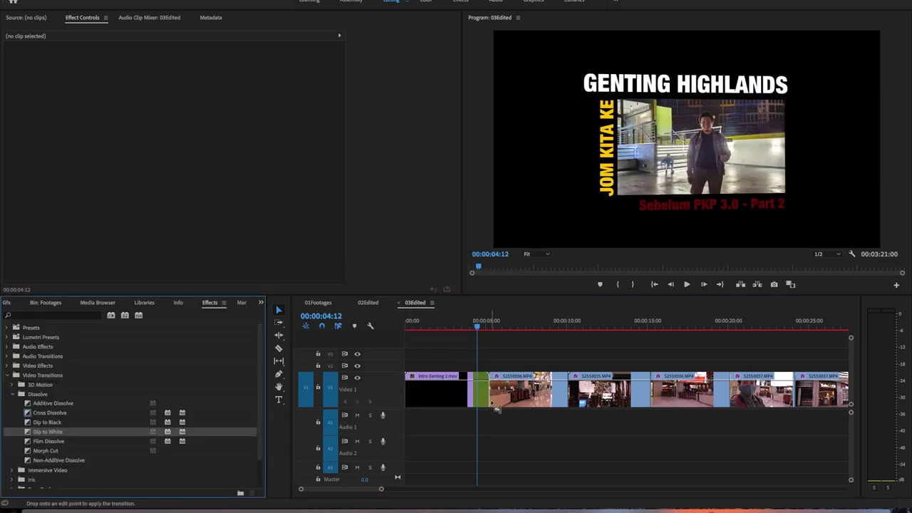
drag(497, 409, 489, 392)
right_click(488, 390)
click(500, 397)
key(Return)
Step: Check the 'Bersiar-siar' caption in 02Edited, then select the opening caption clip in 03Edited
scroll(503, 363, down, 3)
scroll(503, 362, down, 3)
click(367, 302)
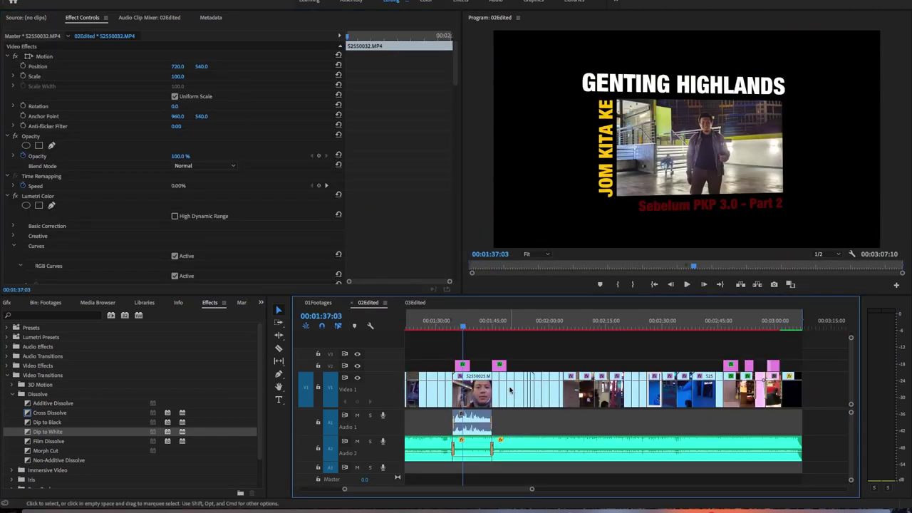
scroll(432, 323, down, 2)
click(433, 366)
click(415, 302)
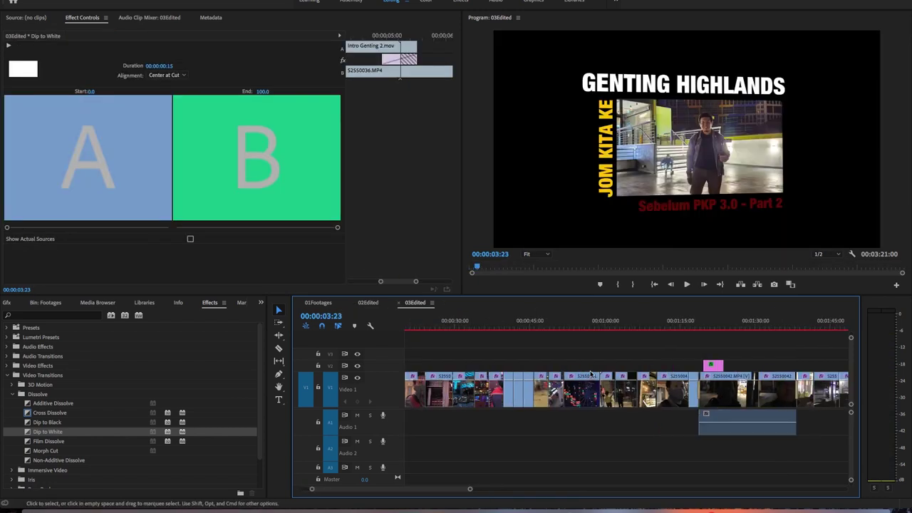
scroll(591, 374, down, 3)
click(723, 322)
click(424, 367)
Step: Add 'Jom' and 'lagi' to the opening caption so it reads 'Jom bersiar-siar lagi'
scroll(426, 368, up, 3)
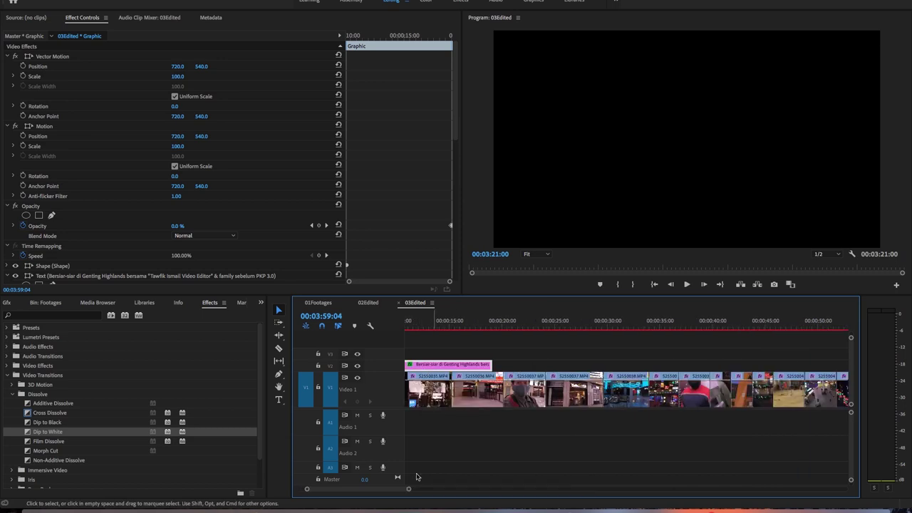
click(551, 327)
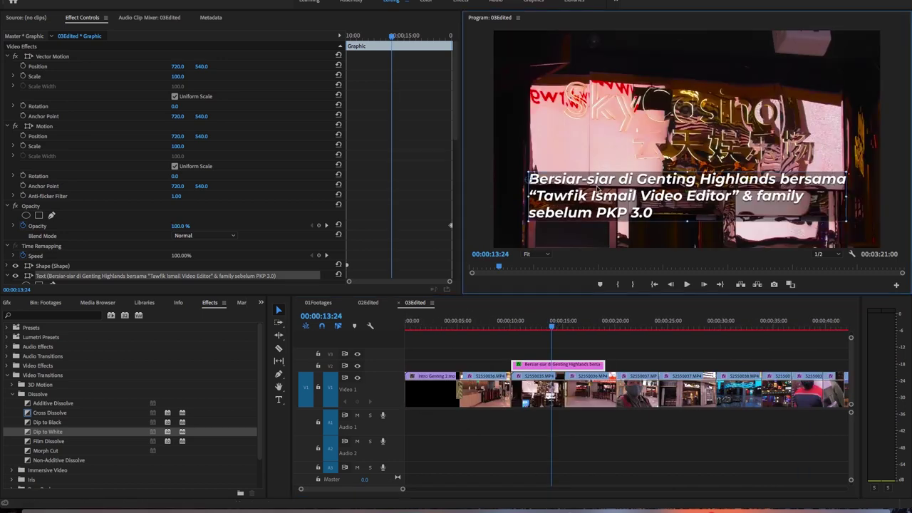
text(Jom)
key(Delete)
text(b)
text(agi)
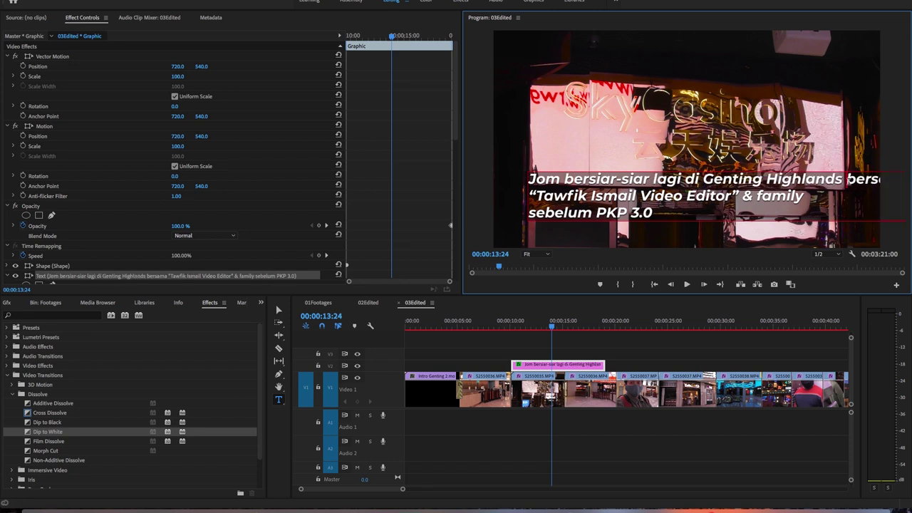
Step: Fix the caption's line breaks to keep three lines, then bring up the 02Edited sequence
click(850, 181)
key(Return)
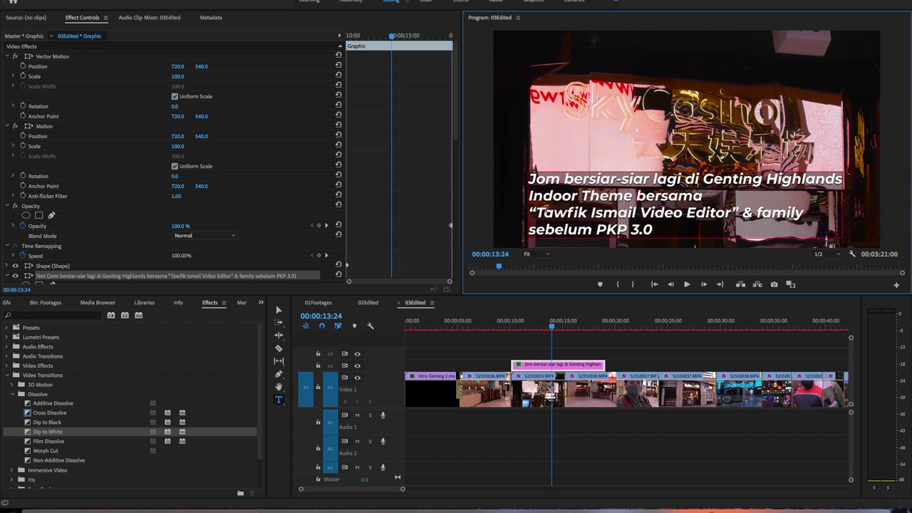
key(Delete)
key(Escape)
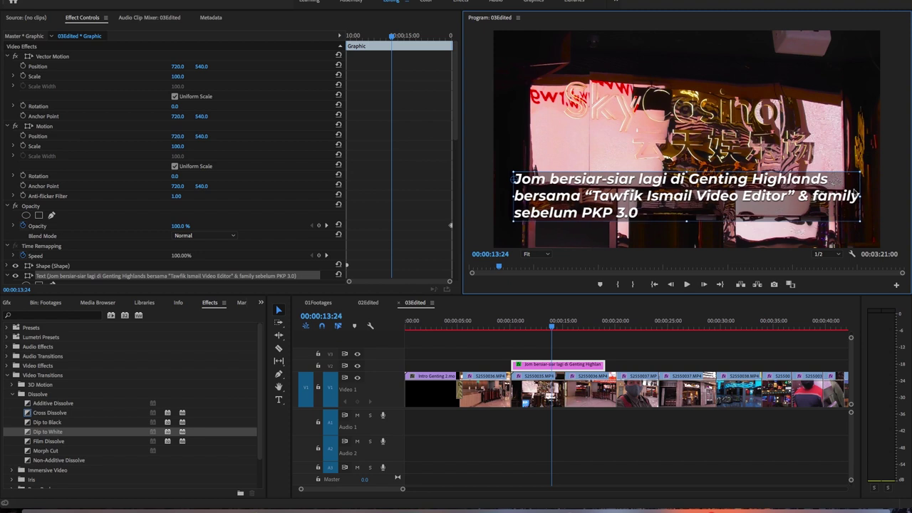
click(885, 184)
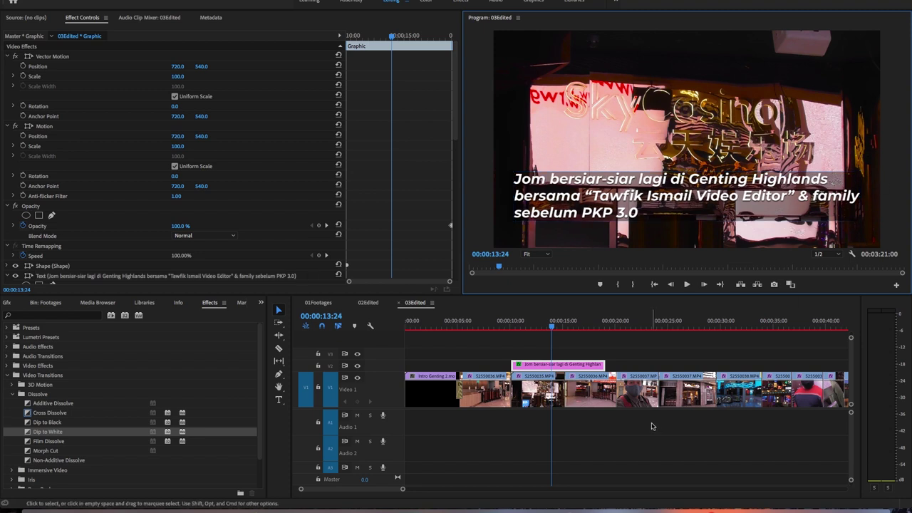
key(minus)
click(368, 303)
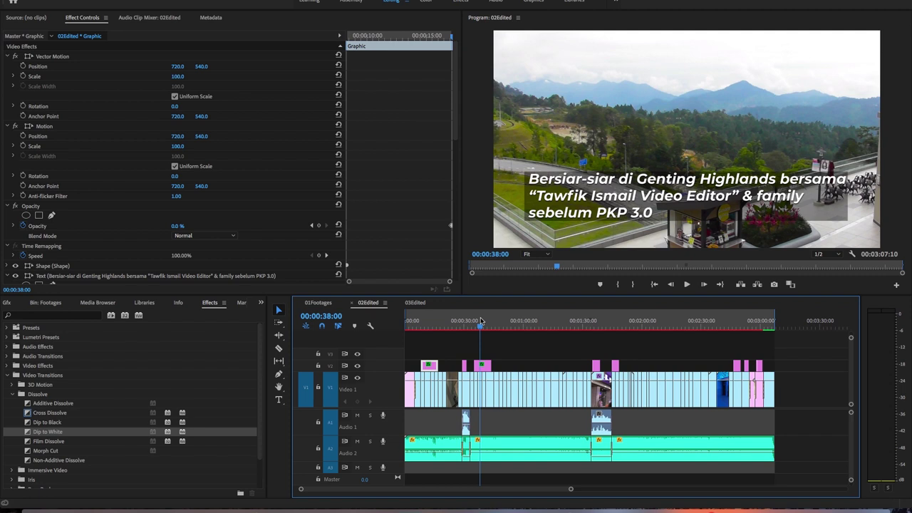
Step: In 03Edited, move the Genting Highlands Indoor Theme Park caption to about 0:40 and play it back
click(415, 302)
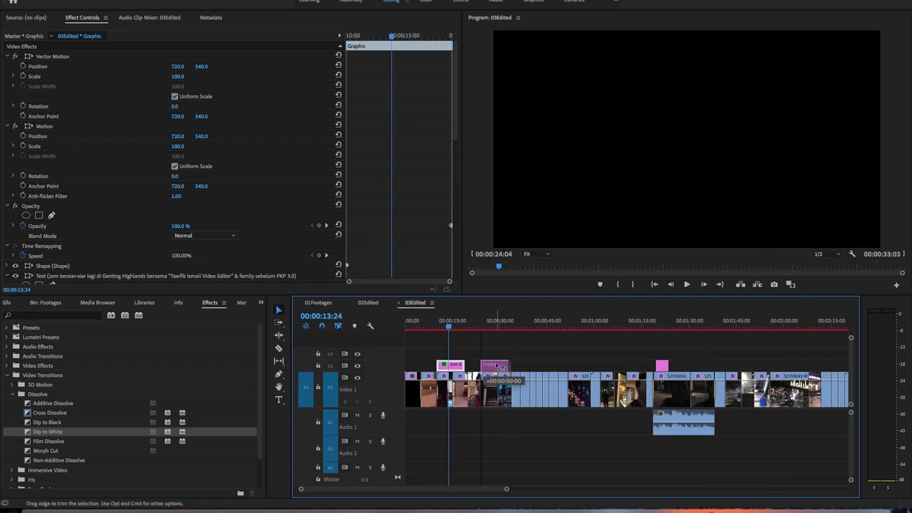
click(498, 324)
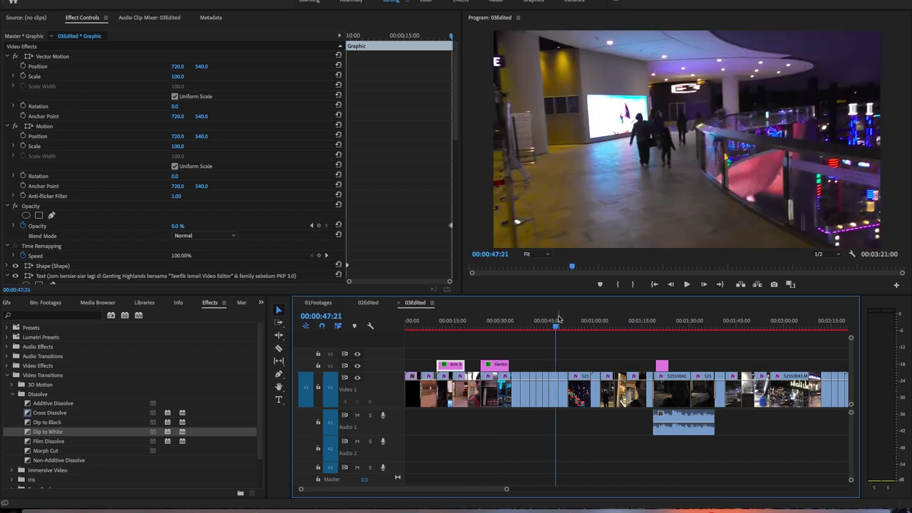
drag(558, 320, 516, 322)
drag(494, 366, 525, 369)
key(space)
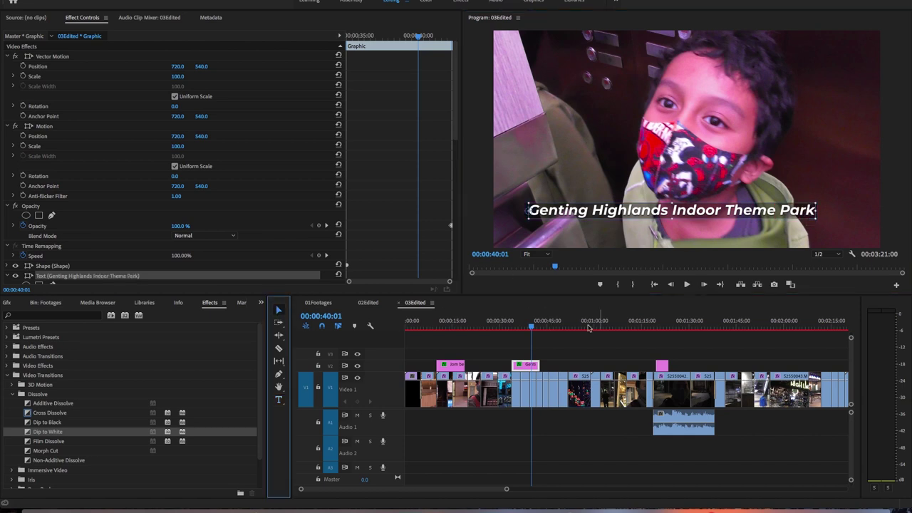
click(527, 326)
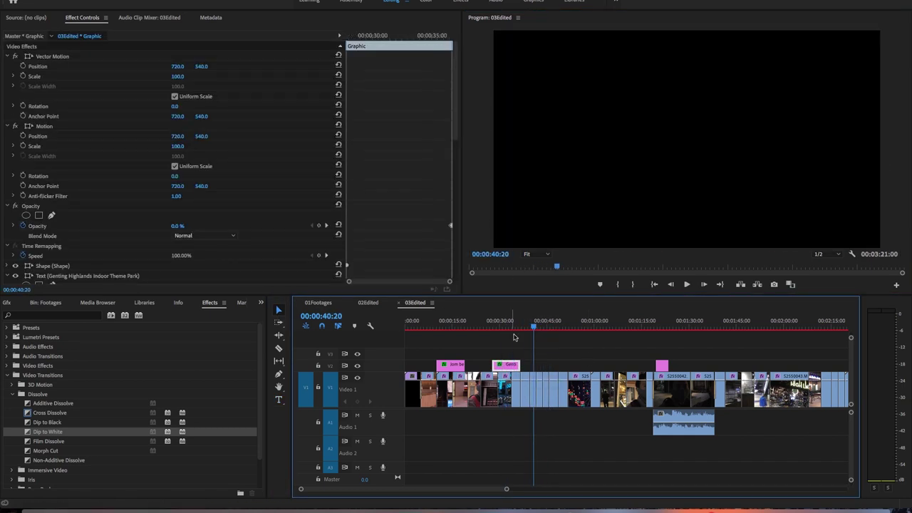
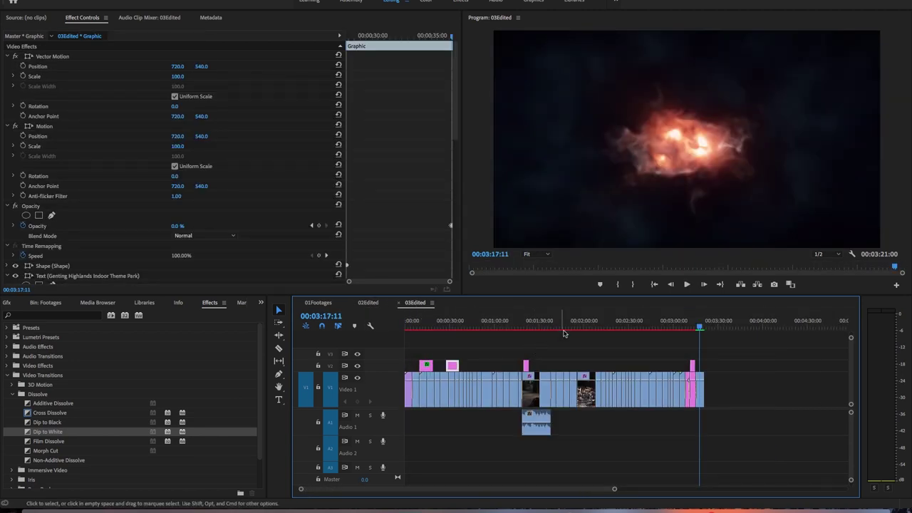
Step: Retype the night-footage caption near 1:04 to 'Banyak kedai tutup' and preview it
click(549, 324)
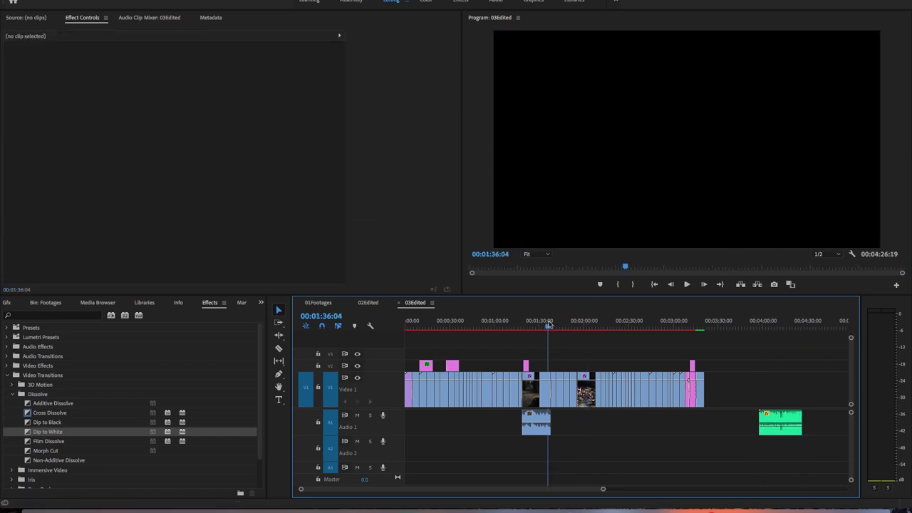
drag(588, 327, 509, 328)
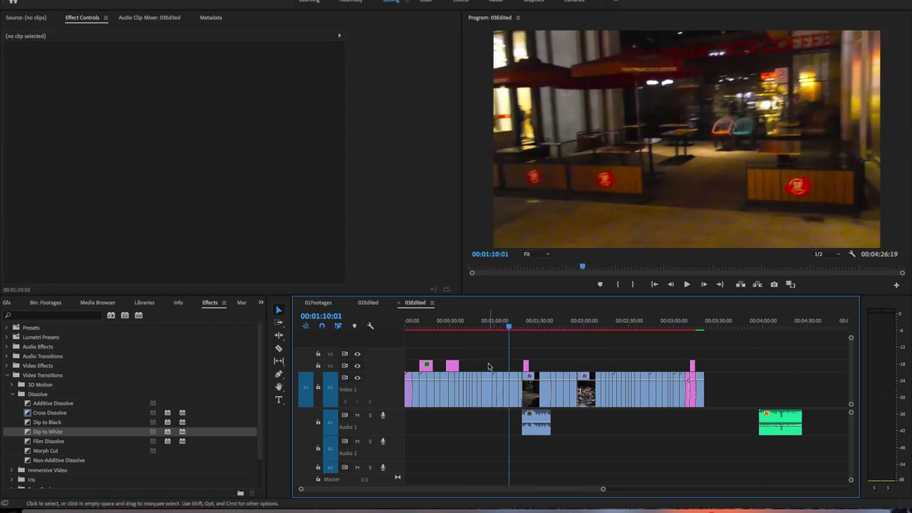
key(=)
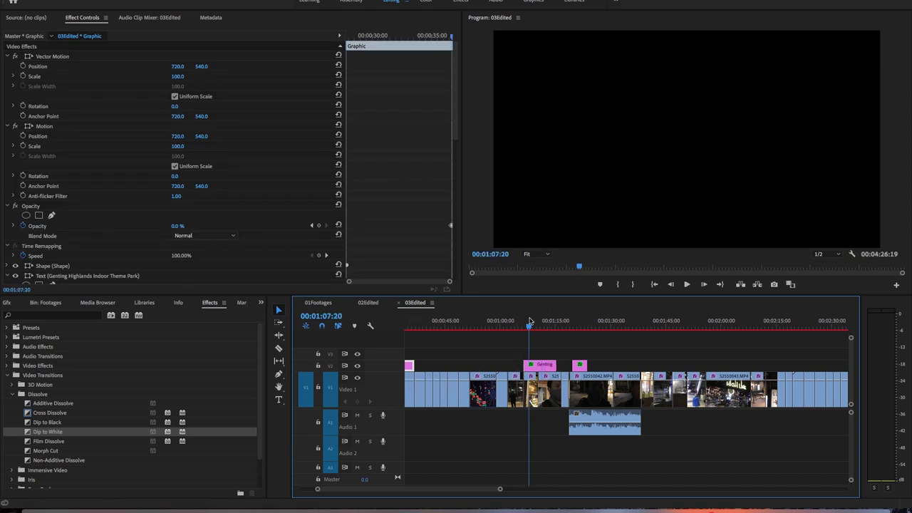
text(Banyak kedai tutup)
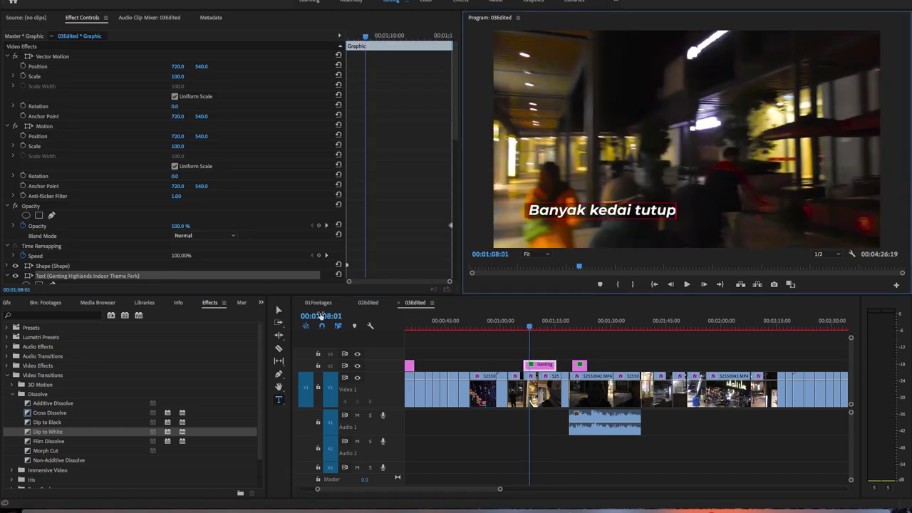
click(321, 316)
key(space)
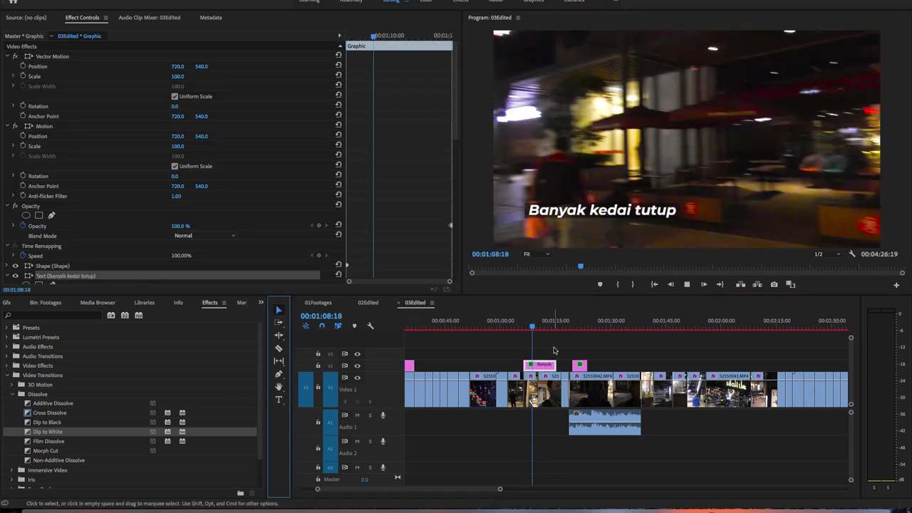
Step: Change the next caption to 'Hanya kedai makan & pub sahaja yang masih dibuka macam biasa' and move it up-right
drag(554, 321, 567, 325)
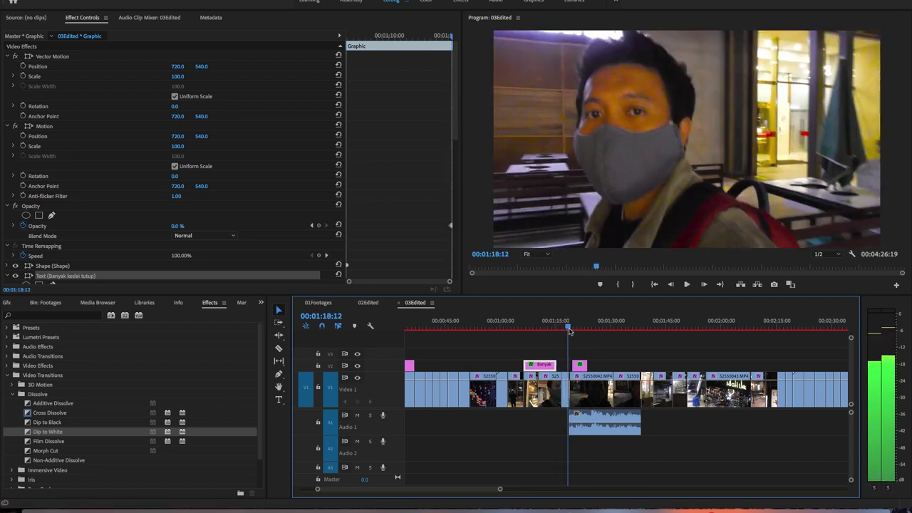
click(648, 359)
key(minus)
mouse_move(603, 325)
mouse_down()
mouse_move(588, 325)
mouse_move(643, 325)
mouse_up()
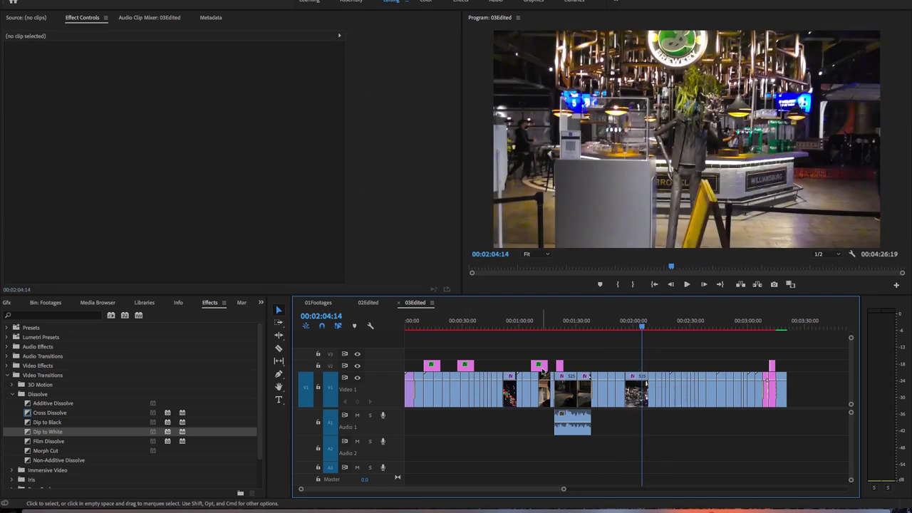
click(629, 368)
click(633, 325)
double_click(638, 211)
text(Hanya kedai makan & pub sah)
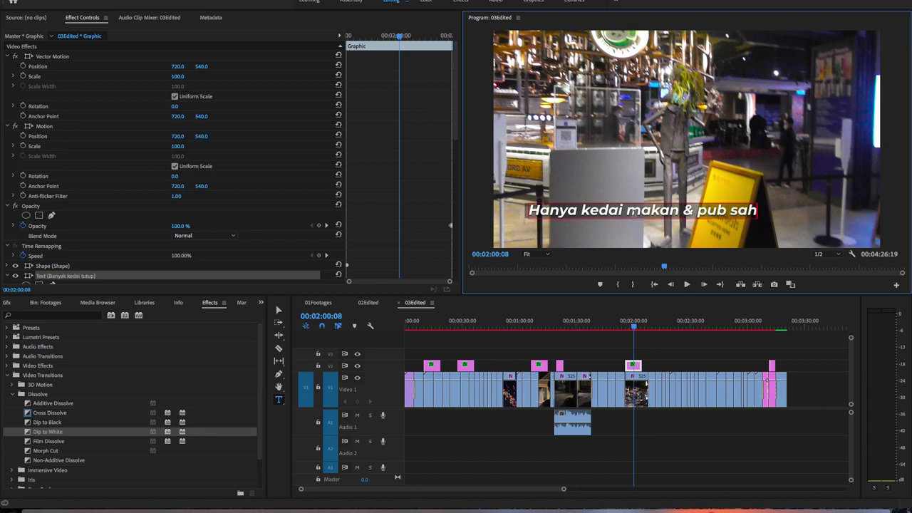
text(aja yang masih dibuka ma)
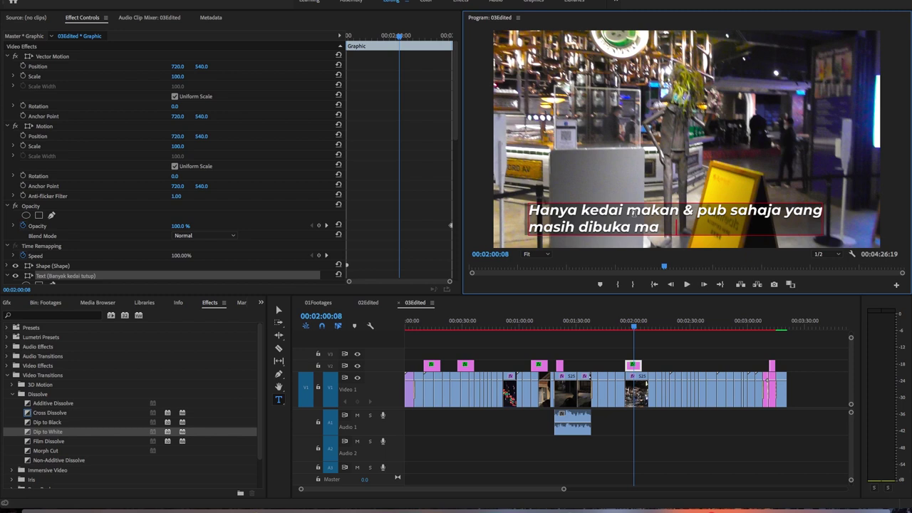
click(278, 309)
drag(656, 227, 662, 211)
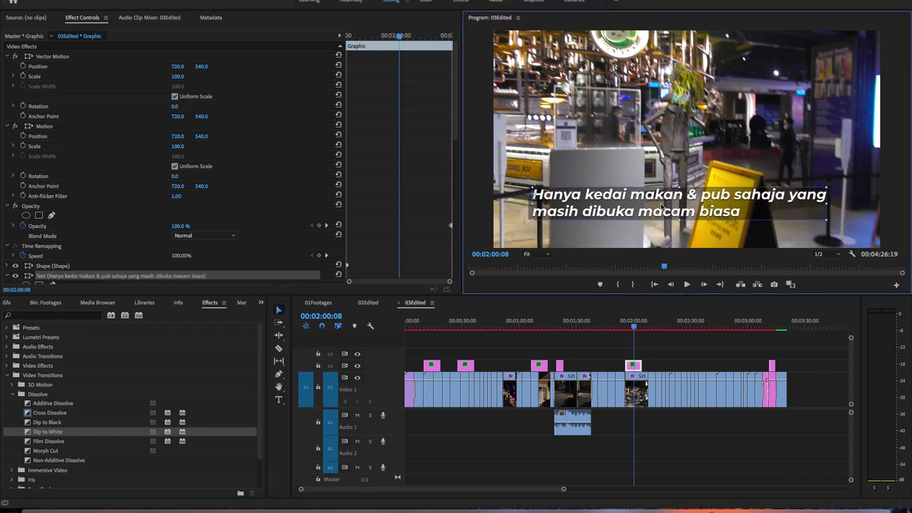
Step: Save the project with the playhead parked around 1:23
click(675, 343)
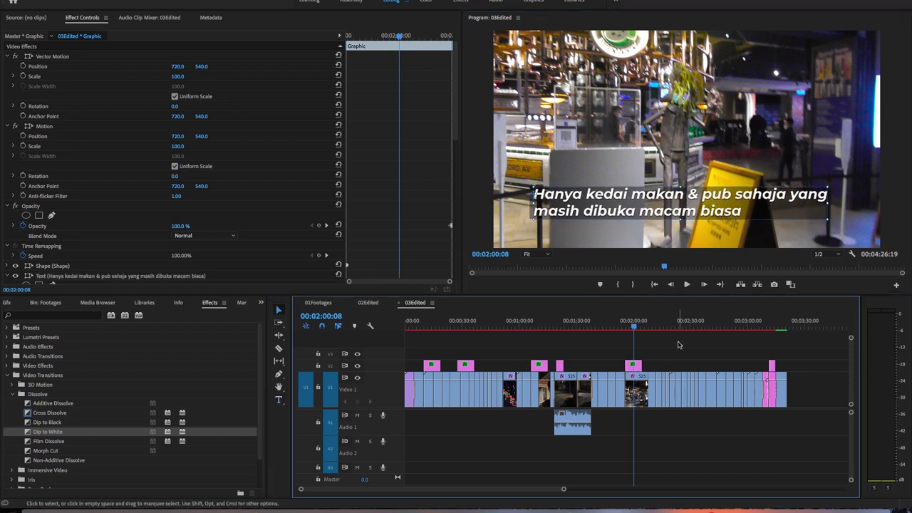
key(ctrl+s)
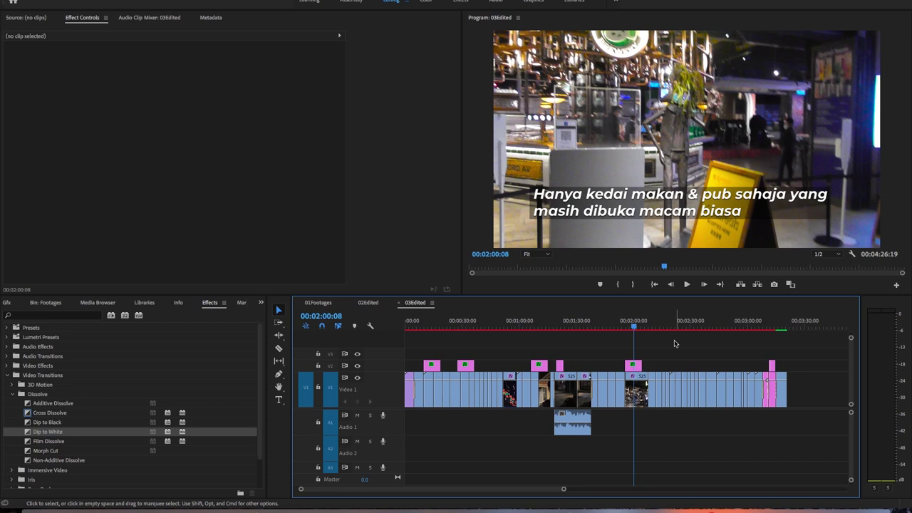
click(564, 329)
key(=)
Step: Trim the start of the selfie clip after the name title and review the cut
key(d)
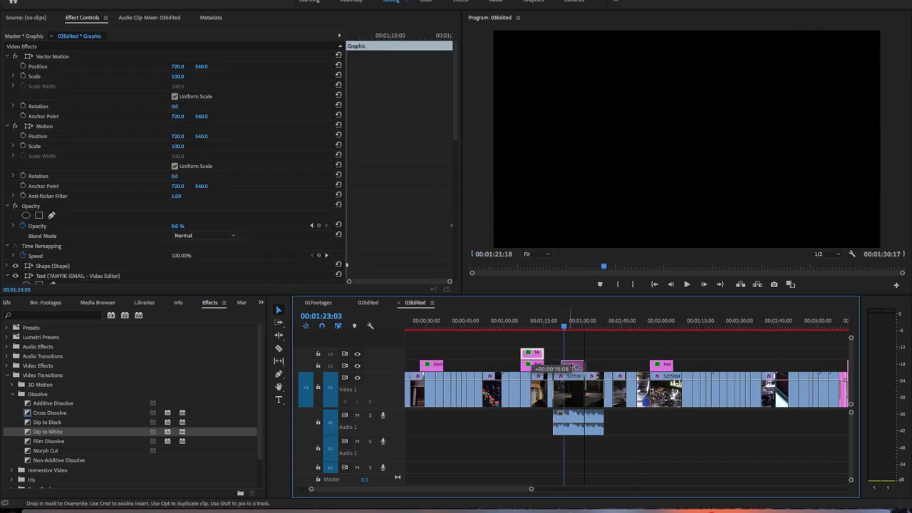
key(space)
click(582, 327)
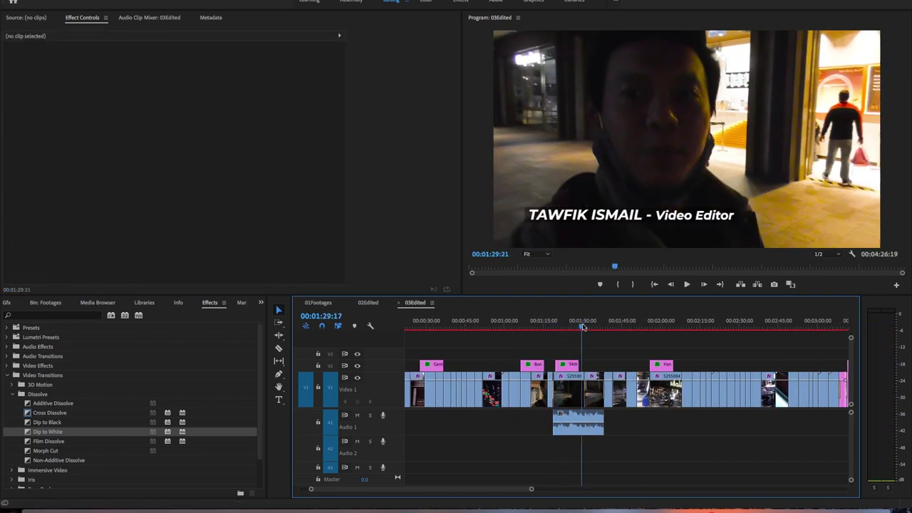
key(space)
scroll(583, 327, up, 3)
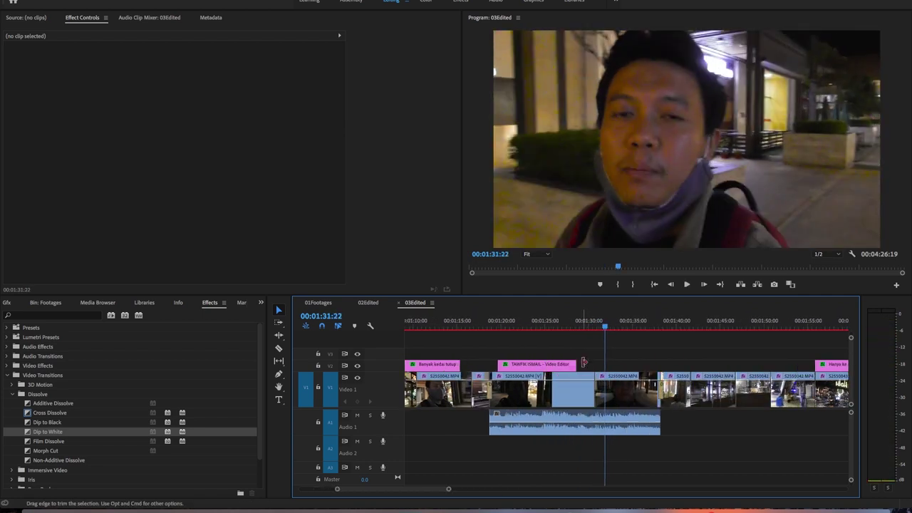
drag(596, 387, 603, 387)
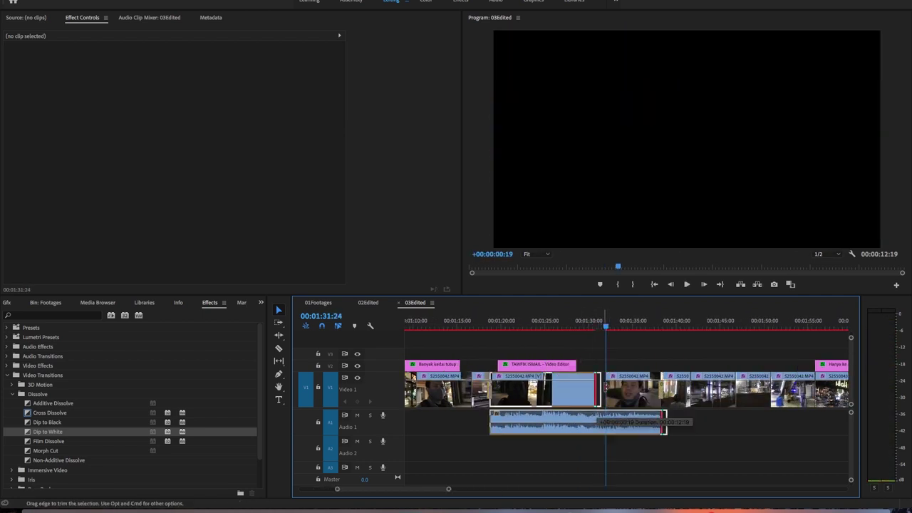
scroll(603, 387, up, 3)
key(space)
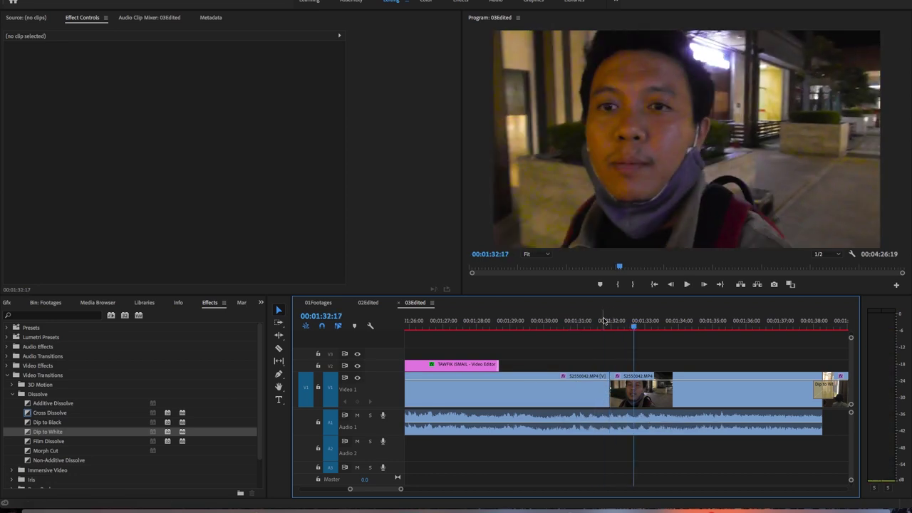
key(space)
scroll(588, 389, down, 2)
Step: Delete the clip after the gap and extend the selfie clip to fill it
click(627, 390)
key(Delete)
drag(603, 390, 768, 390)
Step: Add a 15-frame Dip to White transition at the cut near 1:37
click(531, 435)
drag(47, 431, 769, 389)
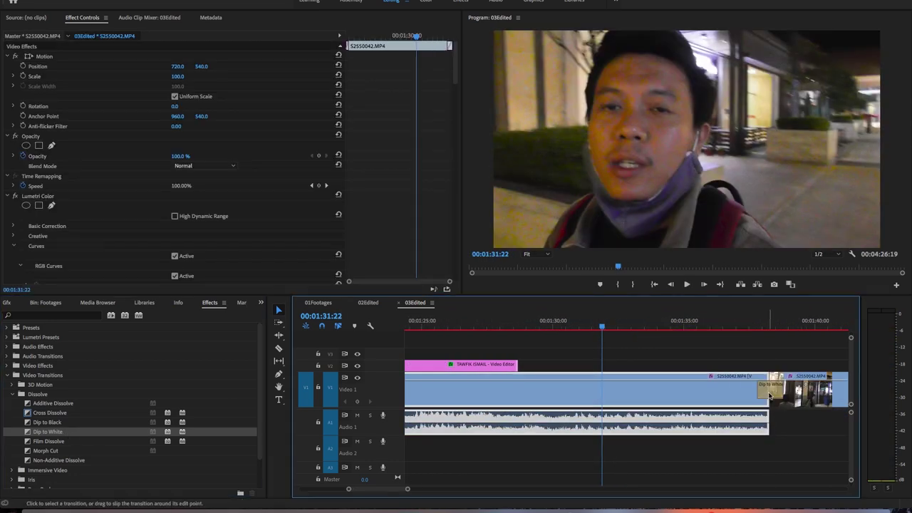
double_click(763, 389)
key(Return)
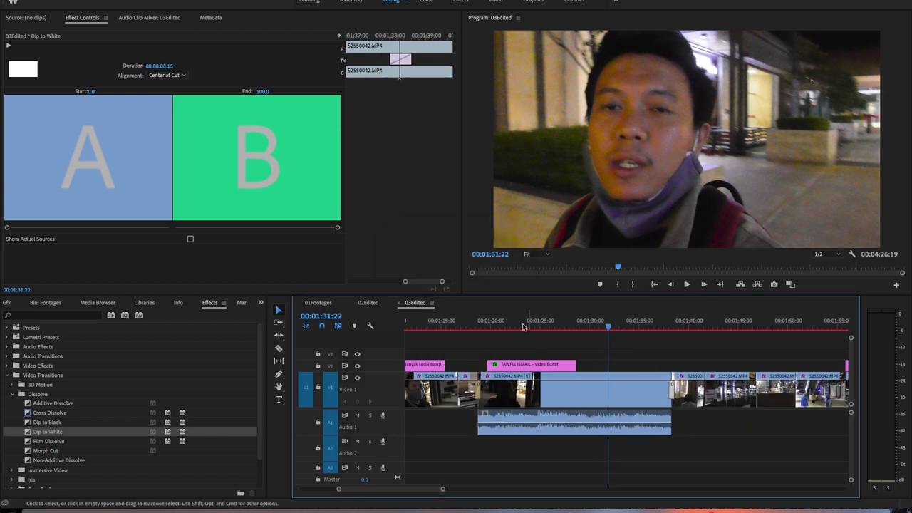
Step: Set the name-title shot's Lumetri Creative Vibrance to 0
scroll(456, 116, up, 1)
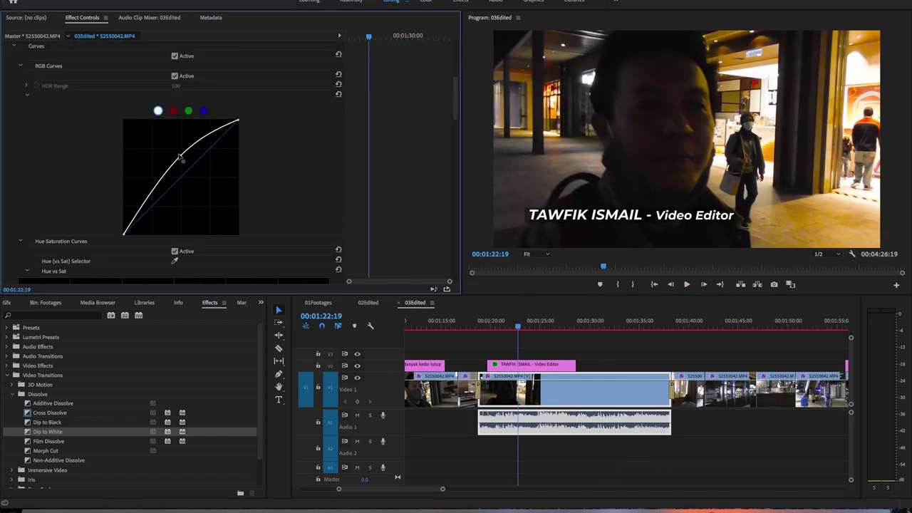
scroll(460, 87, up, 4)
scroll(460, 87, down, 2)
click(13, 75)
drag(184, 145, 107, 144)
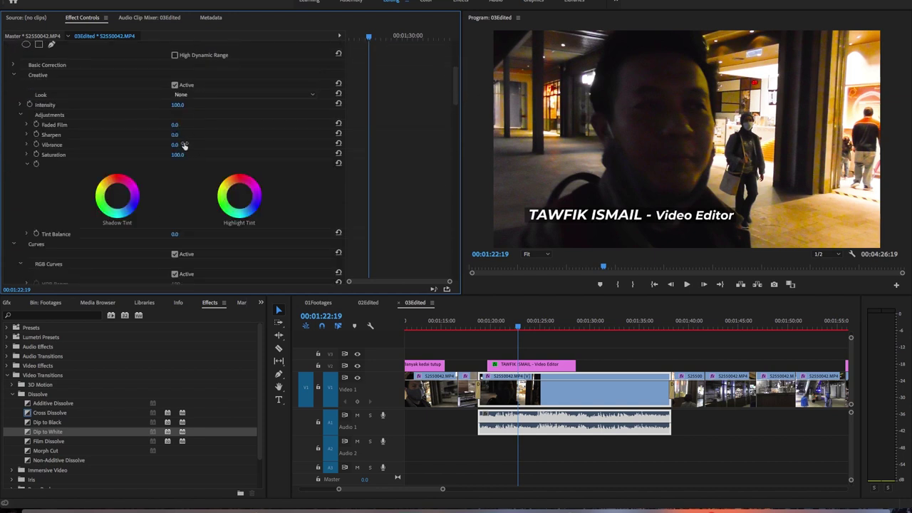
scroll(376, 235, down, 3)
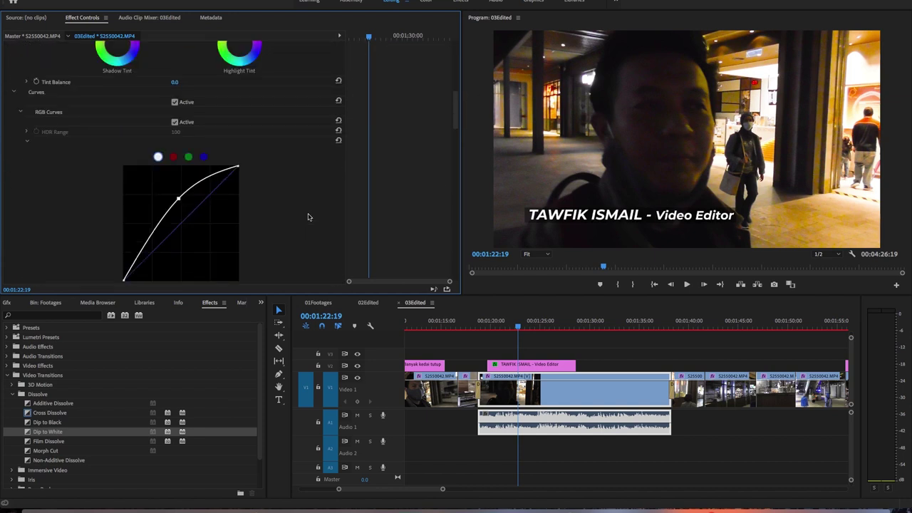
click(581, 354)
click(581, 323)
key(minus)
key(minus)
key(minus)
key(minus)
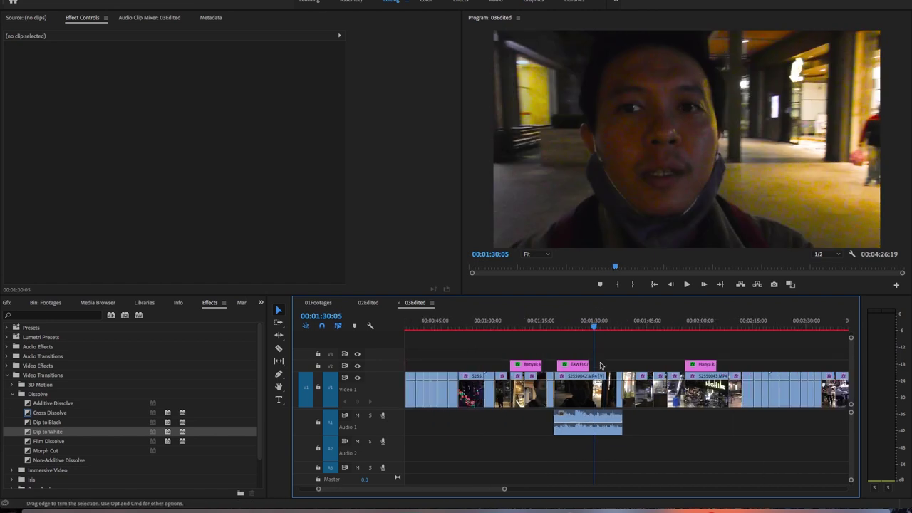
Step: Paste a caption at about 2:12 reading 'Rehat dulu & singgah makan minum jap'
key(equal)
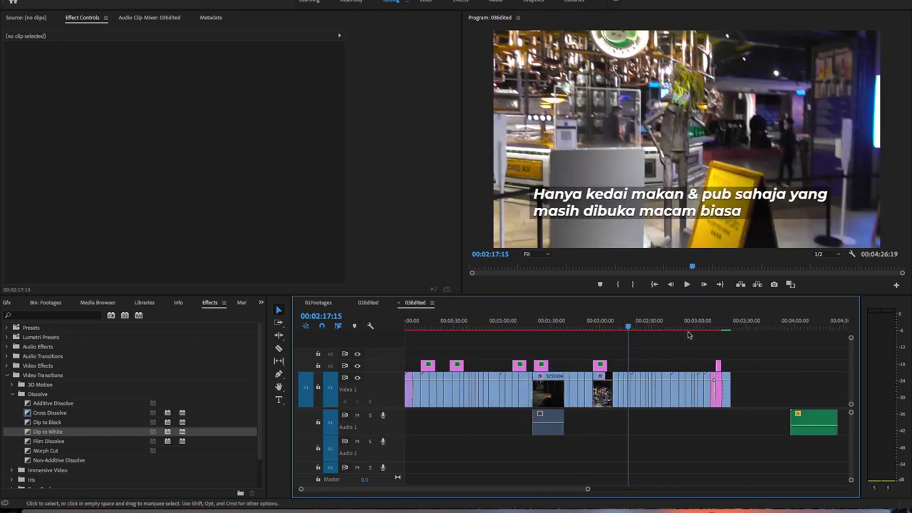
key(equal)
drag(575, 326, 592, 326)
key(ctrl+v)
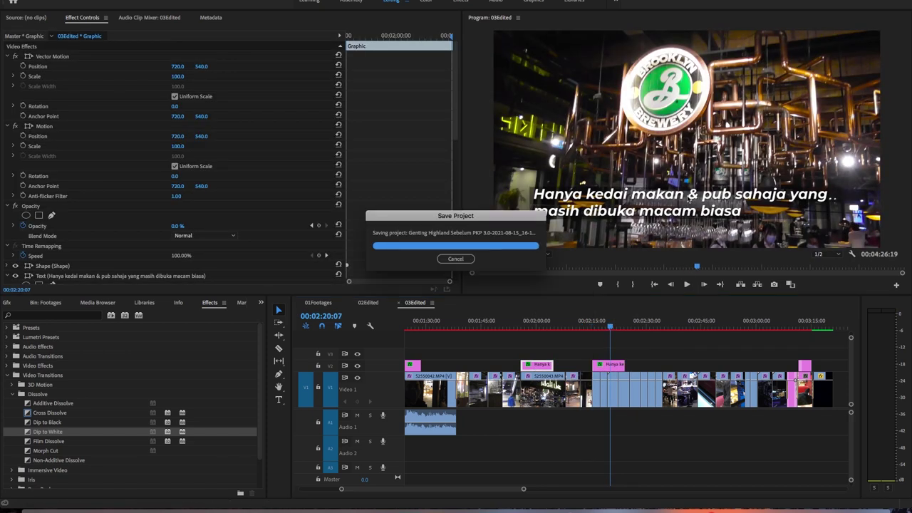
double_click(691, 199)
text(Singgah makan &)
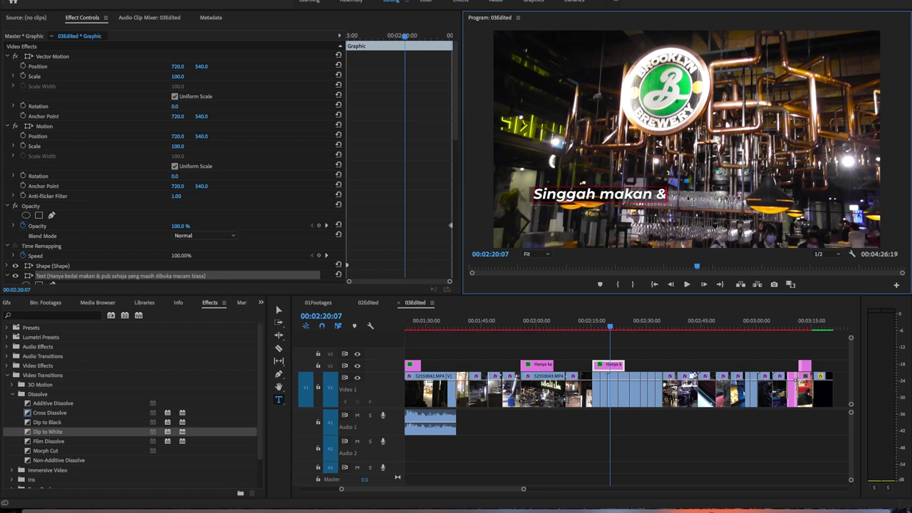
text(Rehat dulu & s)
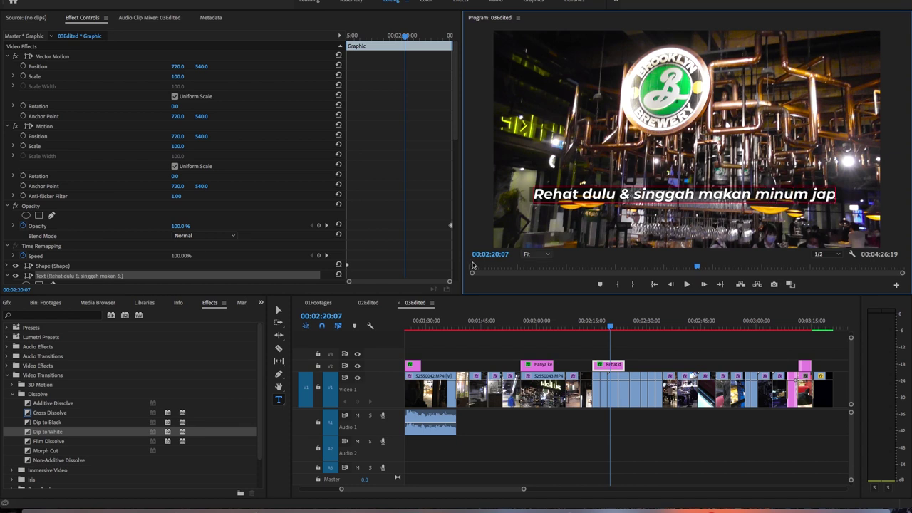
click(653, 347)
Step: Nudge the 2:56 caption later, change it to 'Outdoor Theme Park semua tutup..', and save
key(minus)
key(equal)
click(734, 367)
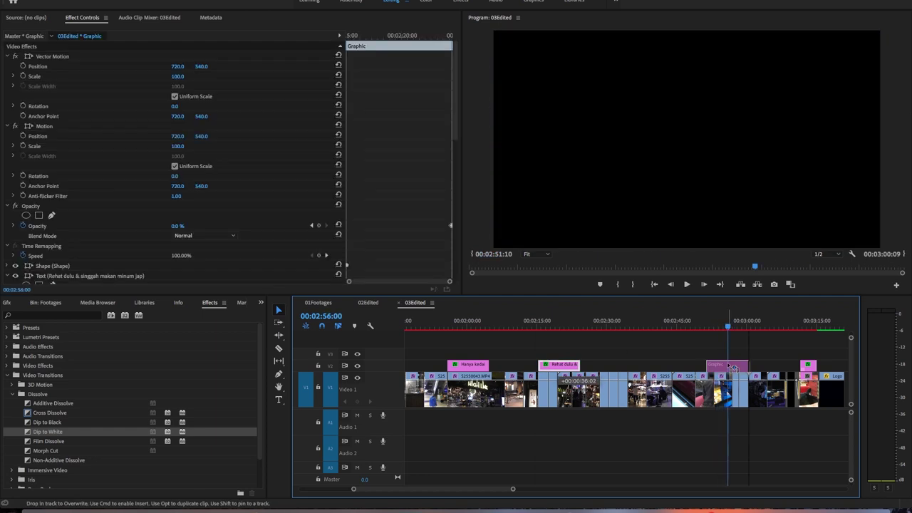
drag(734, 367, 743, 367)
key(t)
text(Outdoor Theme Park semua tutup)
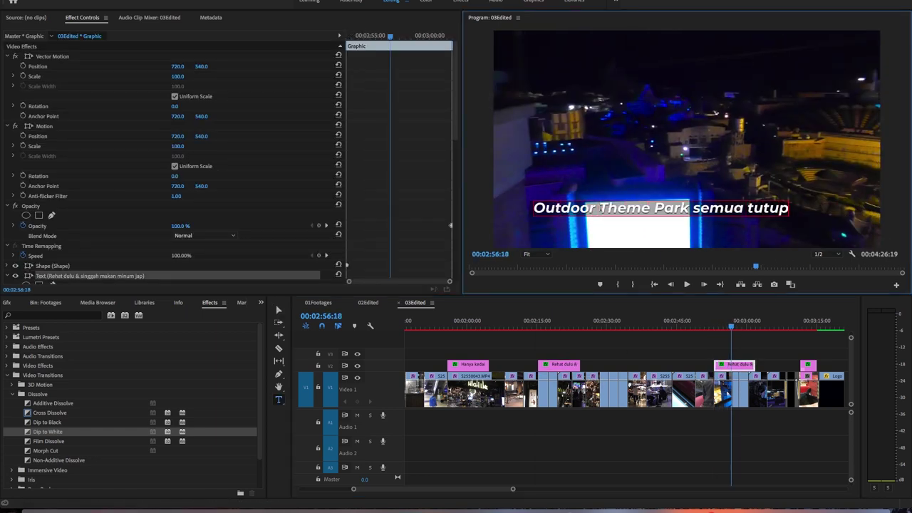
text(..)
key(Escape)
click(749, 433)
key(minus)
key(minus)
key(ctrl+s)
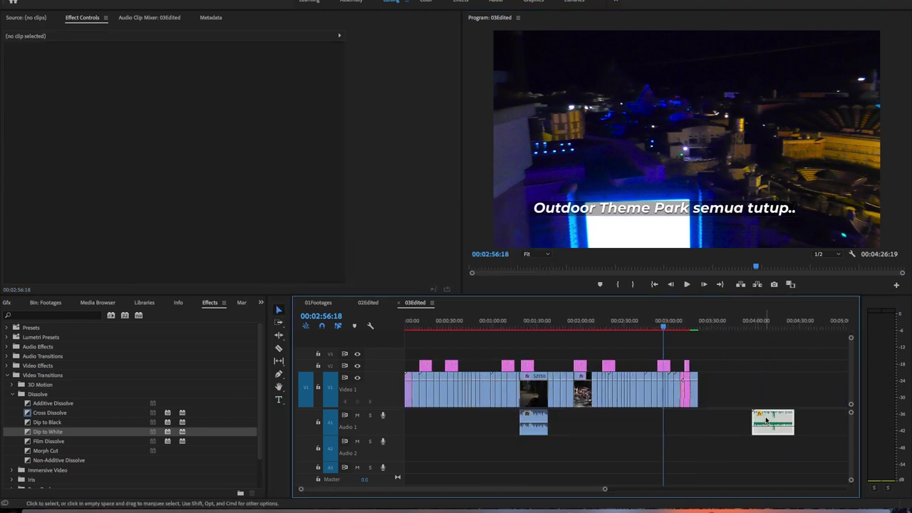
Step: Change the audio channel settings of the S2550042 vlog clip
click(766, 420)
right_click(533, 390)
key(Escape)
right_click(533, 390)
click(570, 306)
click(436, 299)
right_click(533, 391)
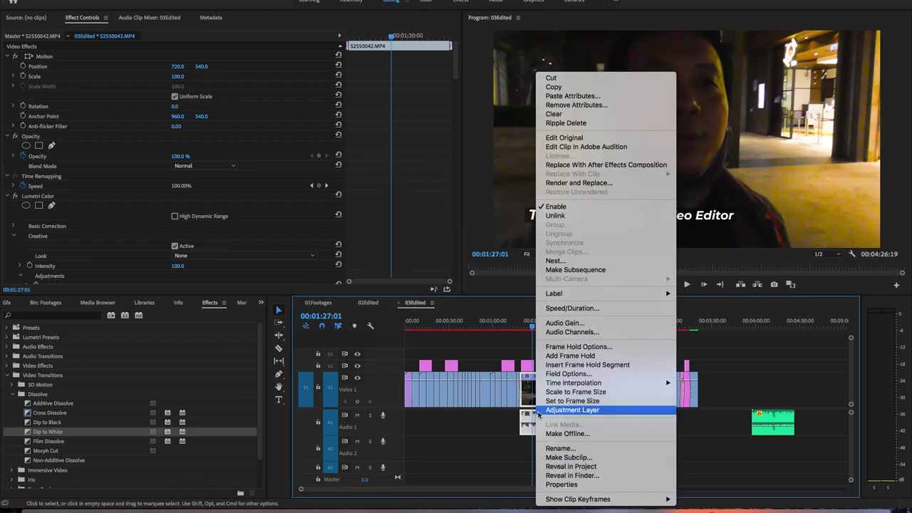
click(571, 407)
click(558, 426)
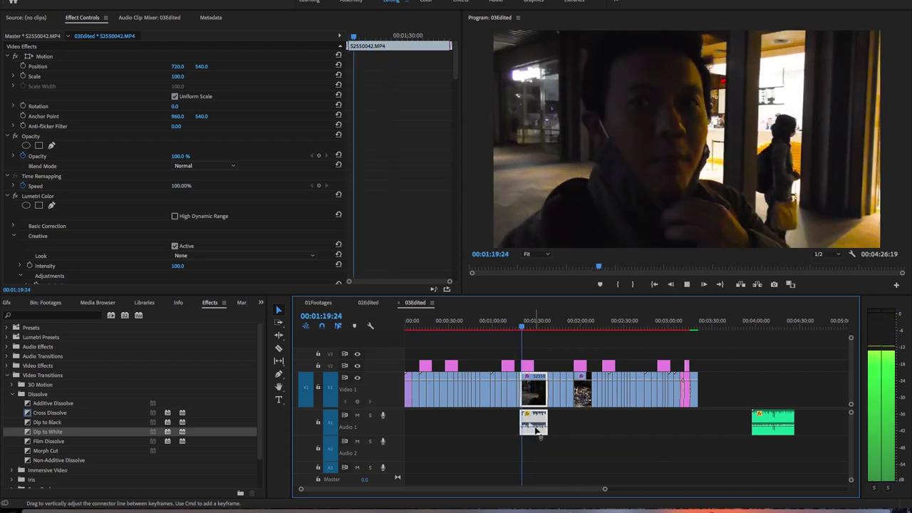
Step: Lower the S2550042 clip volume to -4.12 dB with a crossfade at its start
scroll(538, 431, up, 3)
drag(538, 431, 538, 438)
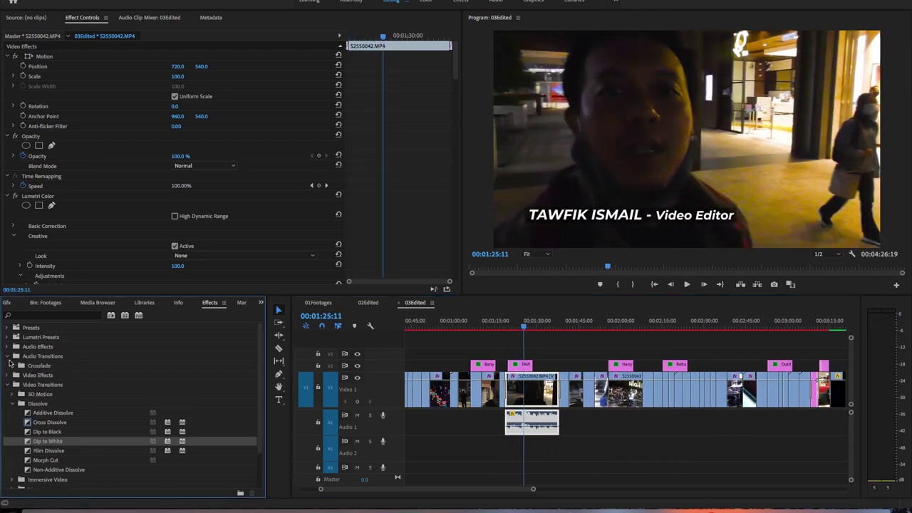
key(super+shift+d)
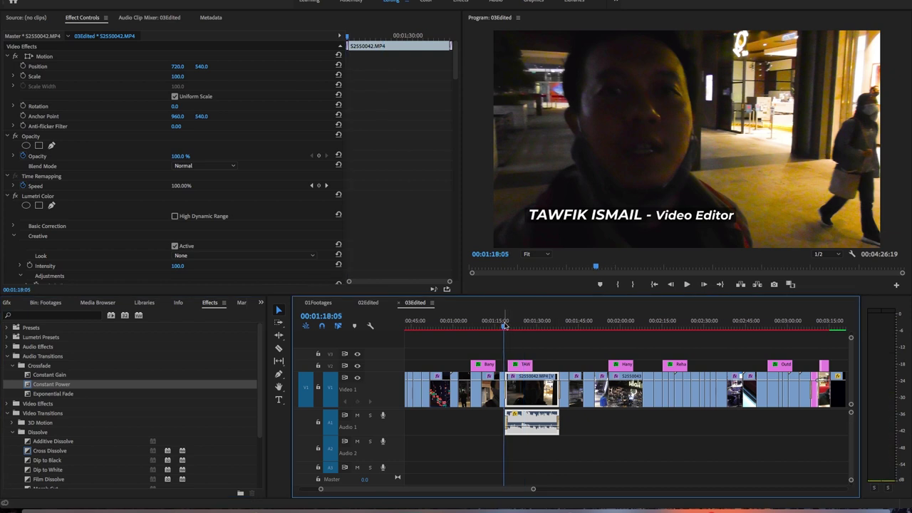
click(520, 342)
key(space)
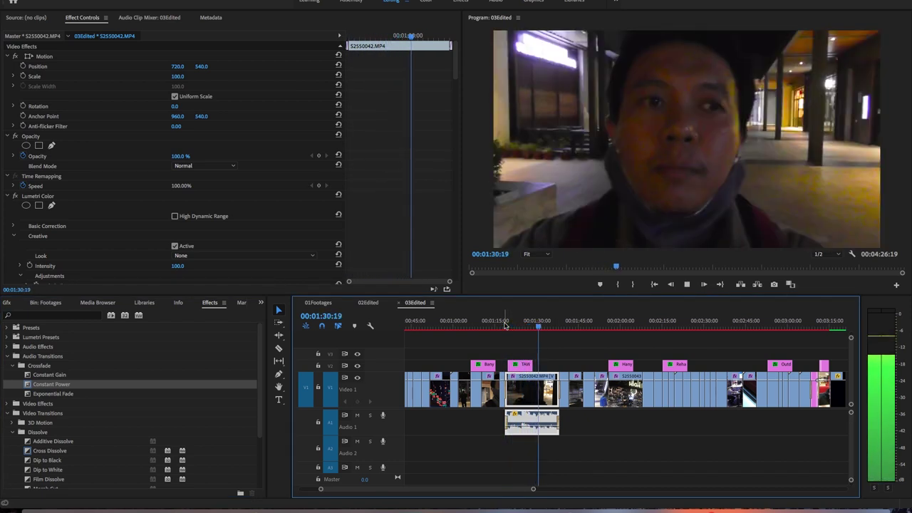
Step: Move the Fast and Run music onto Audio 2 and stretch it further along
key(minus)
key(minus)
drag(592, 422, 417, 454)
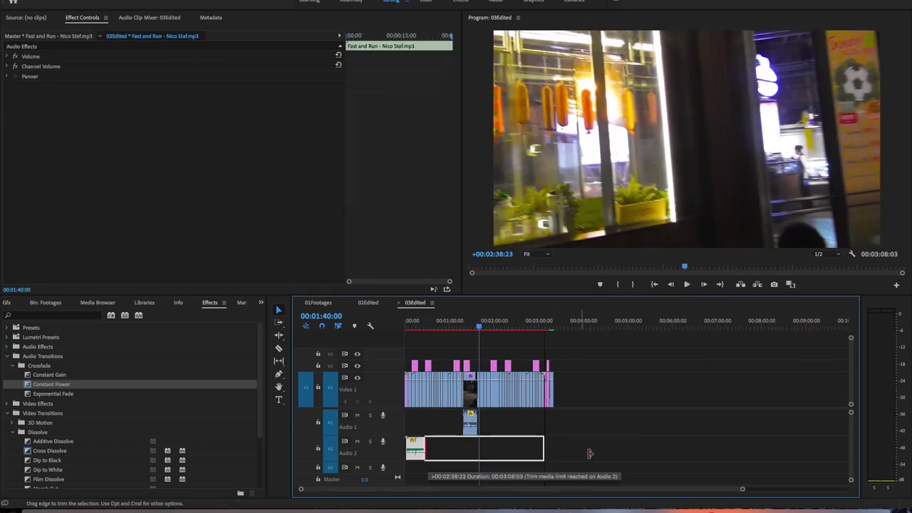
key(equal)
key(equal)
key(equal)
key(minus)
mouse_move(593, 330)
mouse_down()
mouse_move(489, 329)
mouse_move(755, 323)
mouse_up()
key(space)
key(equal)
key(equal)
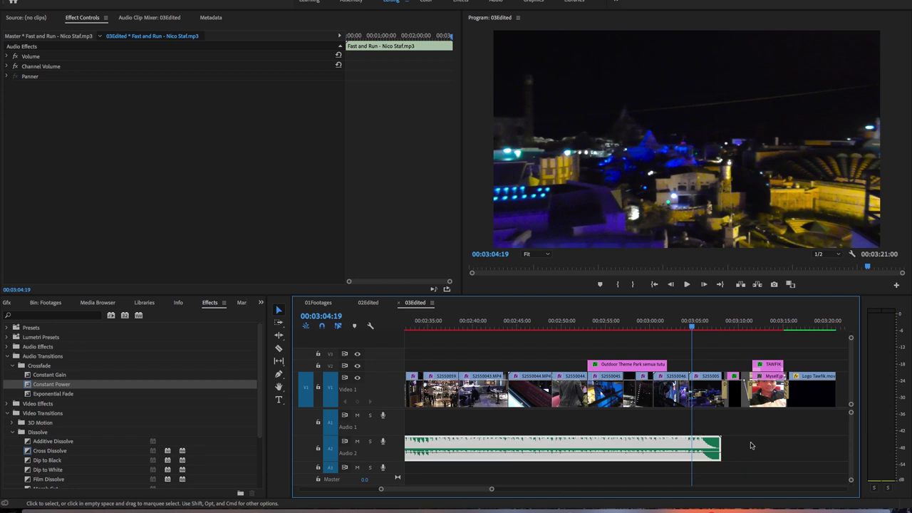
drag(767, 448, 740, 446)
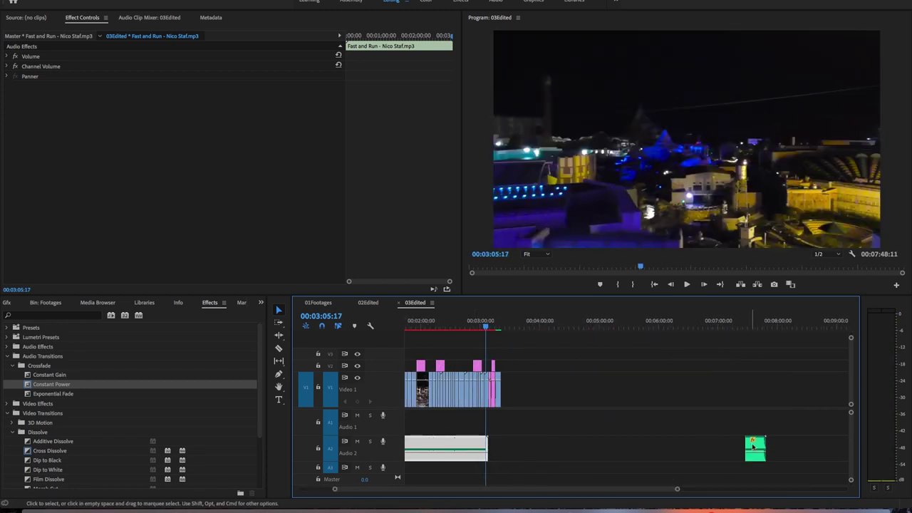
Step: Trim the first music clip, butt the second against it, and crossfade the join
key(equal)
key(equal)
drag(615, 449, 586, 449)
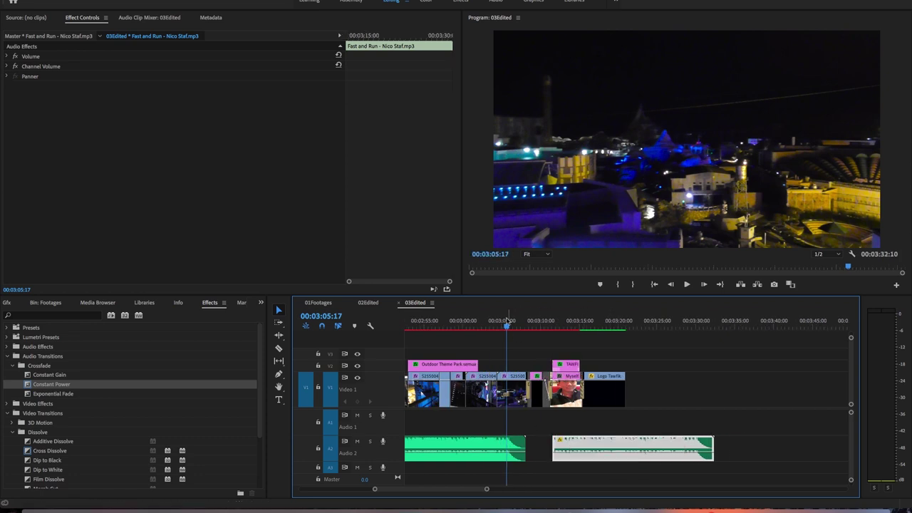
drag(525, 447, 508, 448)
drag(587, 449, 543, 449)
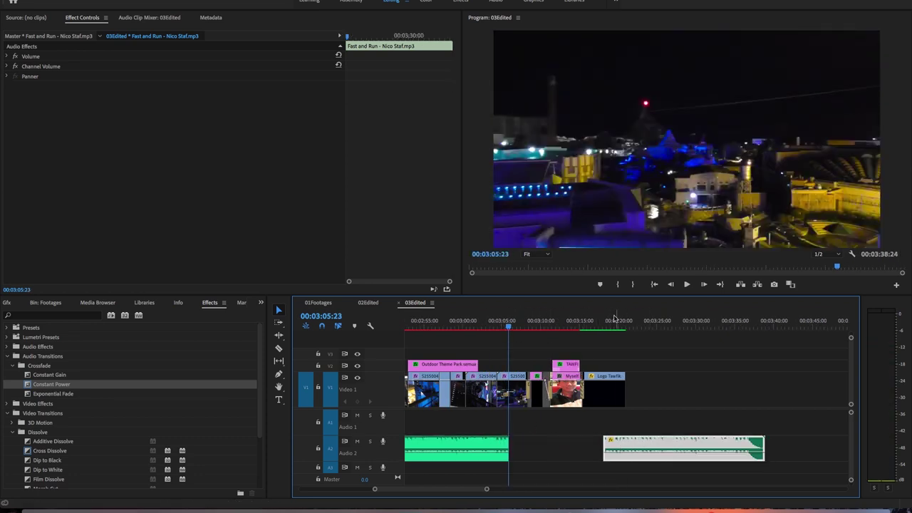
click(515, 324)
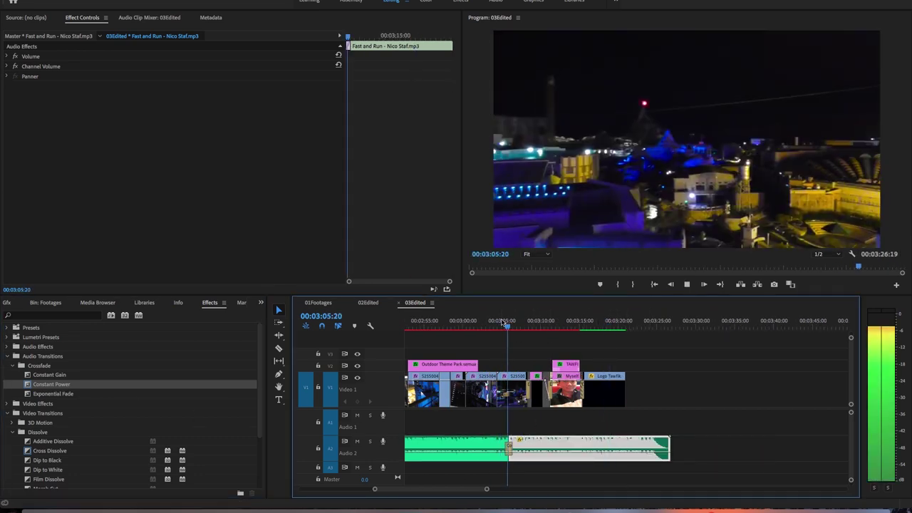
drag(615, 447, 570, 448)
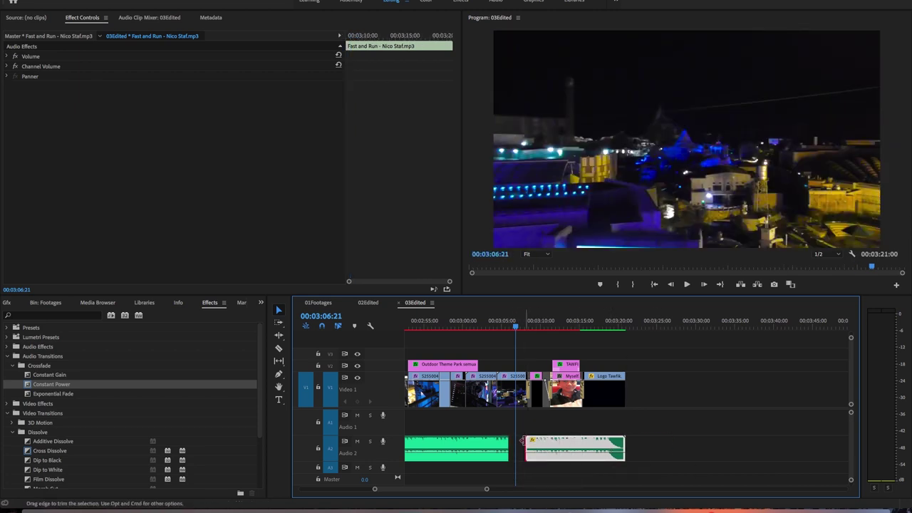
drag(515, 461, 509, 448)
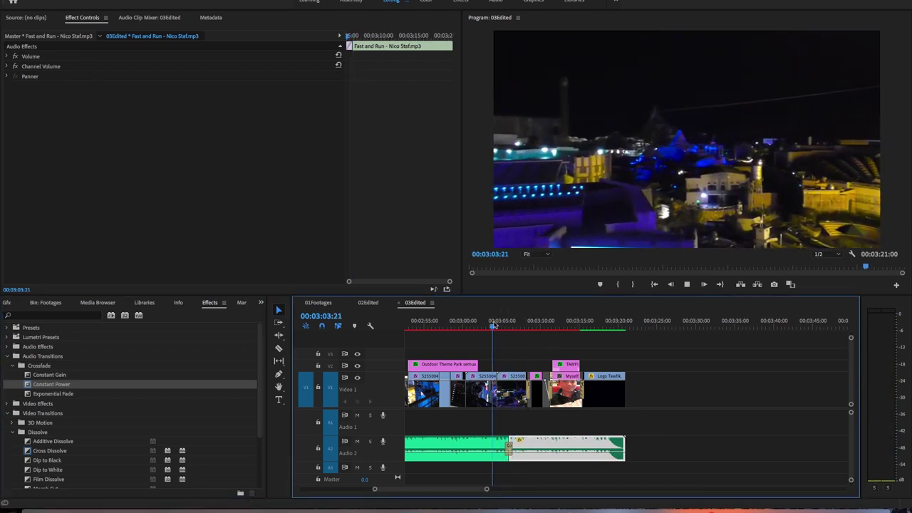
key(space)
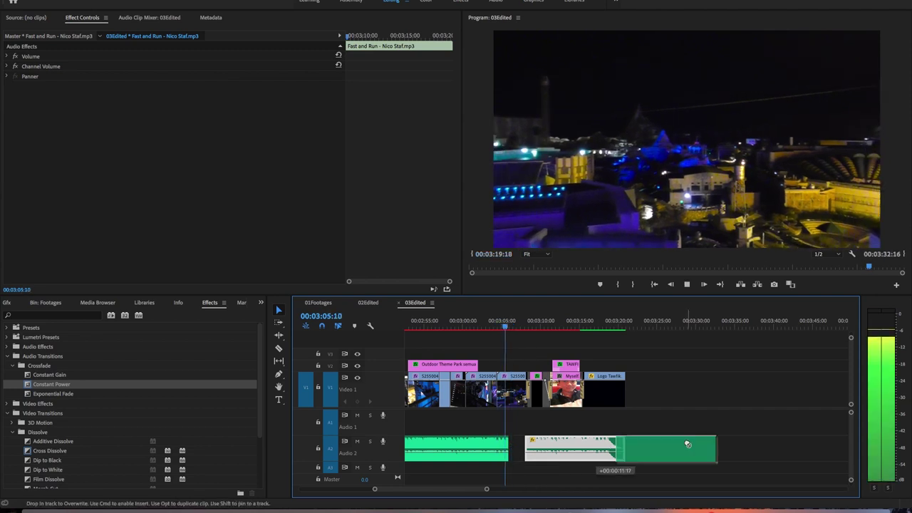
Step: Rework the second music section's placement, close the gap near 2:57 and re-apply Constant Power crossfade
drag(570, 448, 688, 444)
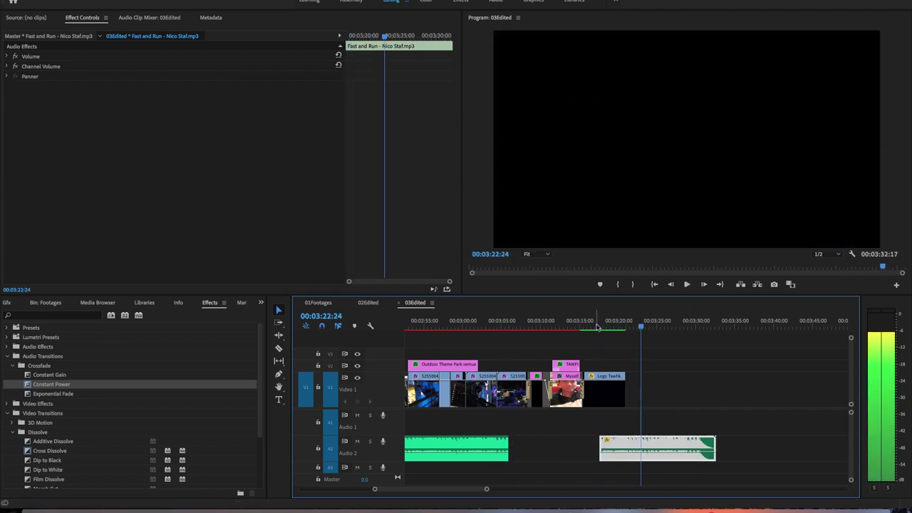
drag(663, 449, 553, 452)
click(510, 322)
key(space)
key(space)
key(ctrl+z)
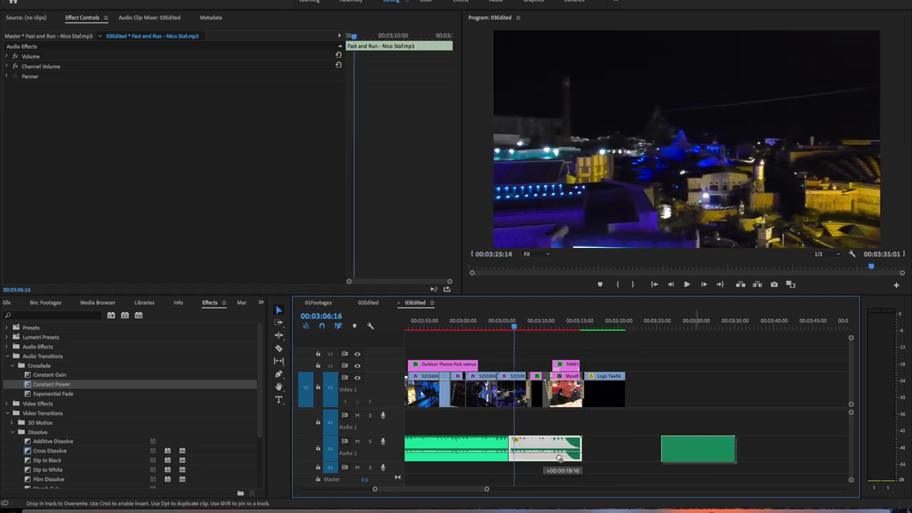
key(space)
key(space)
click(506, 325)
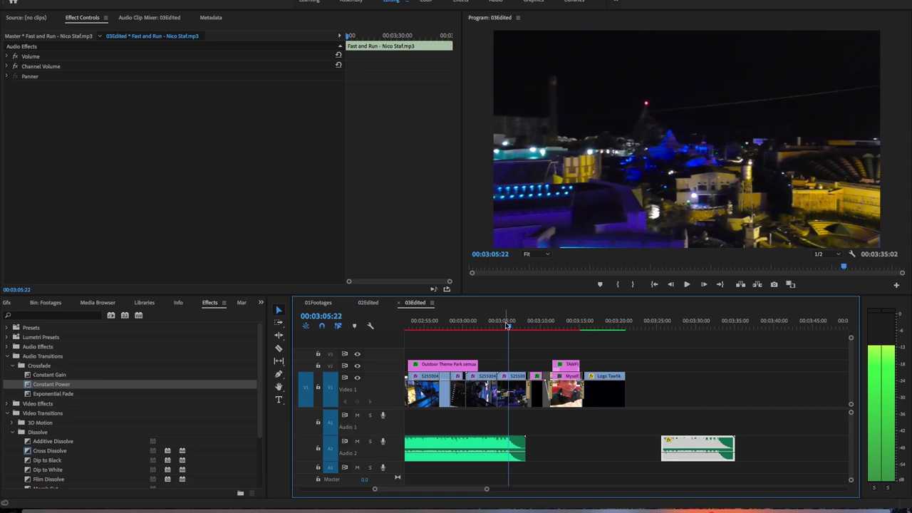
drag(682, 448, 562, 446)
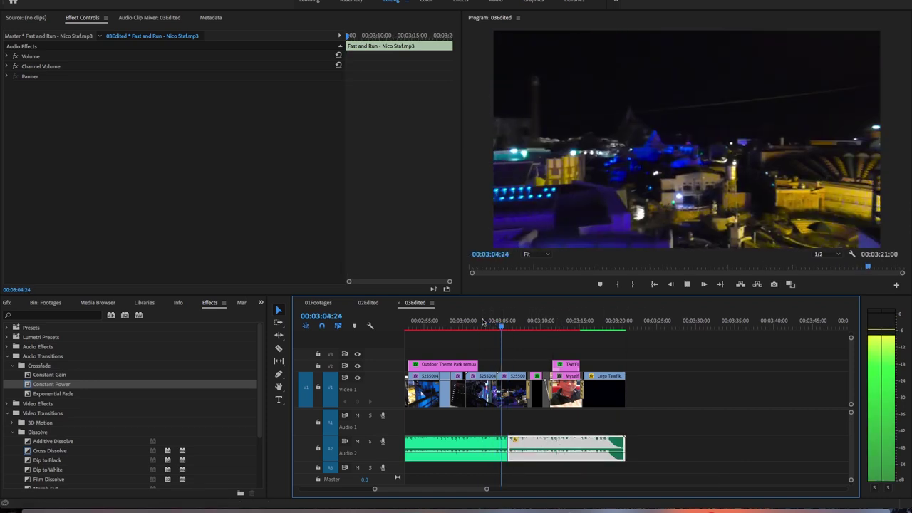
key(ctrl+z)
key(ctrl+z)
click(437, 322)
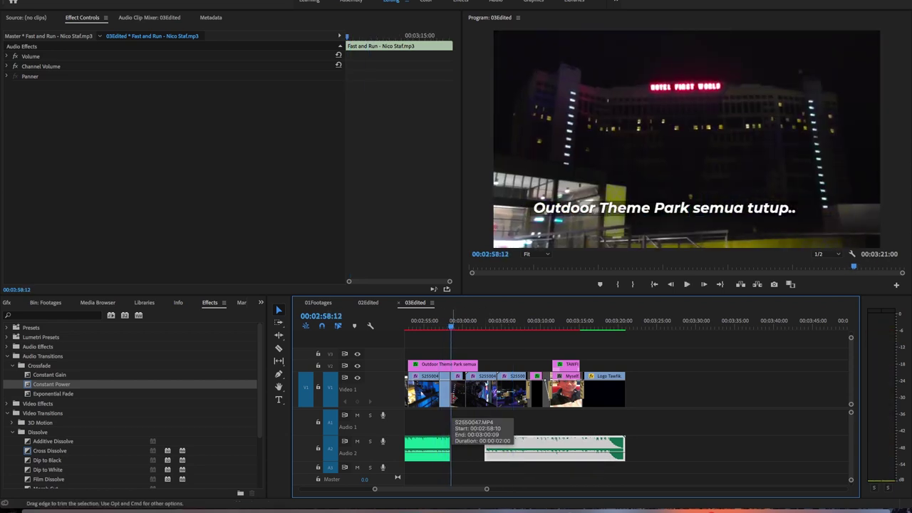
drag(485, 448, 454, 447)
drag(51, 384, 457, 464)
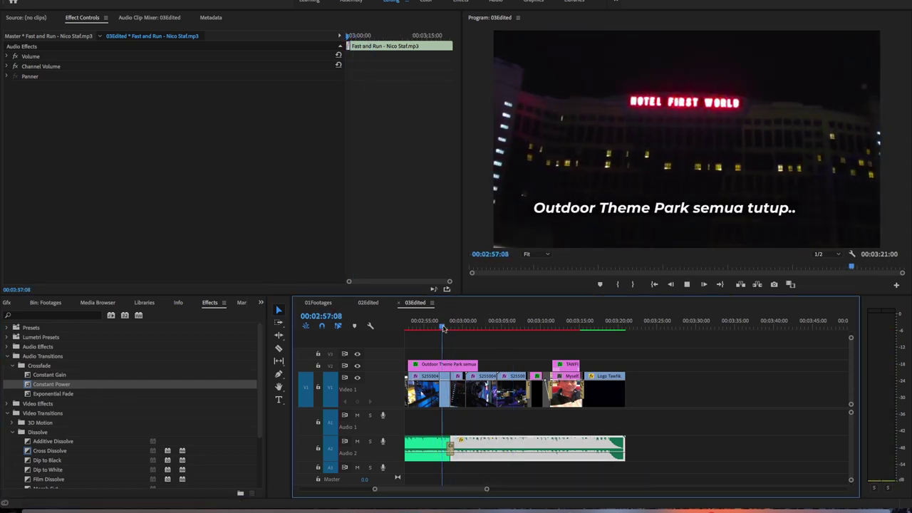
click(519, 322)
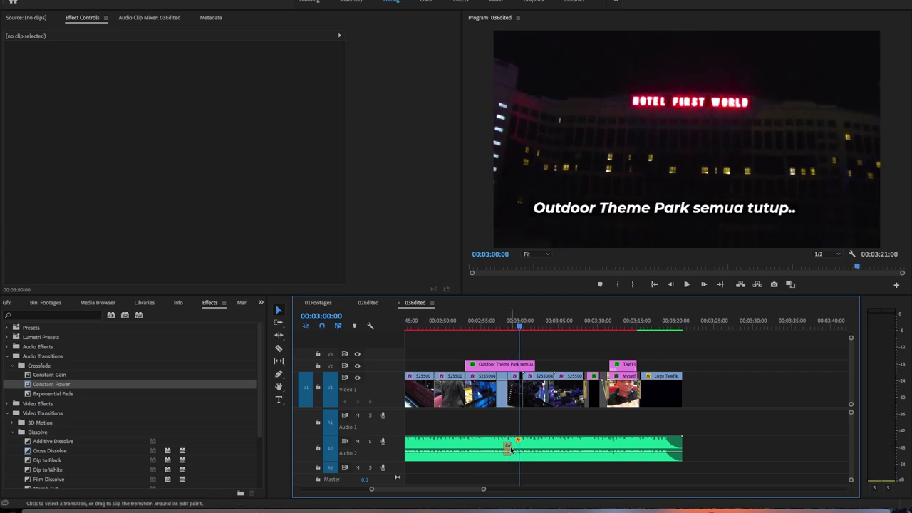
key(=)
key(=)
key(=)
click(547, 445)
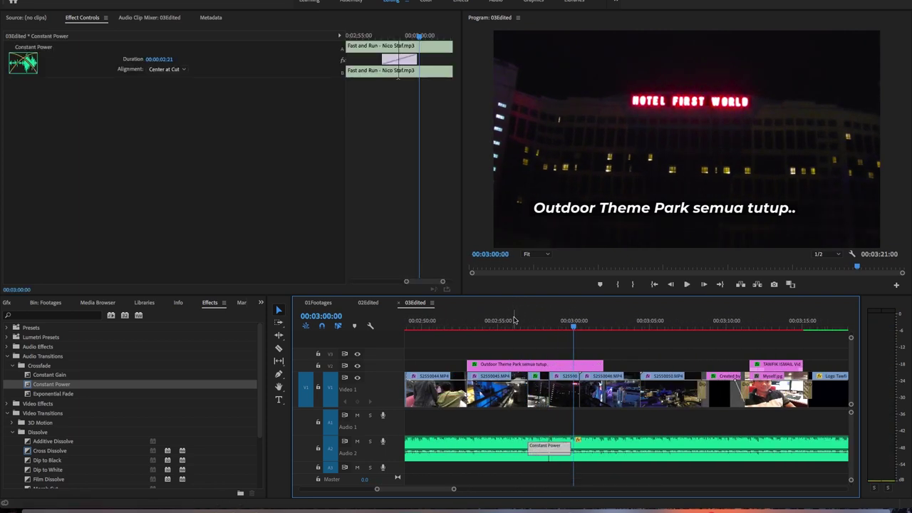
key(minus)
key(minus)
key(Left)
key(minus)
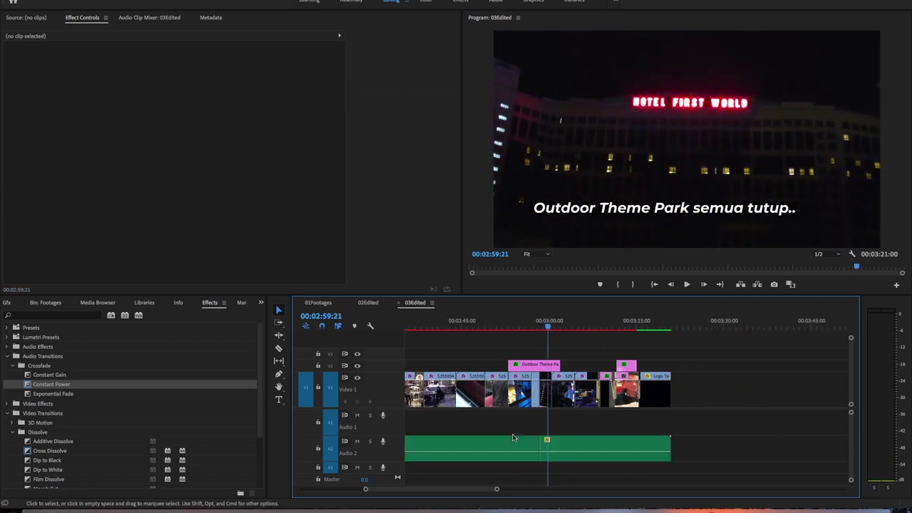
key(Home)
click(465, 320)
key(space)
drag(467, 313, 629, 323)
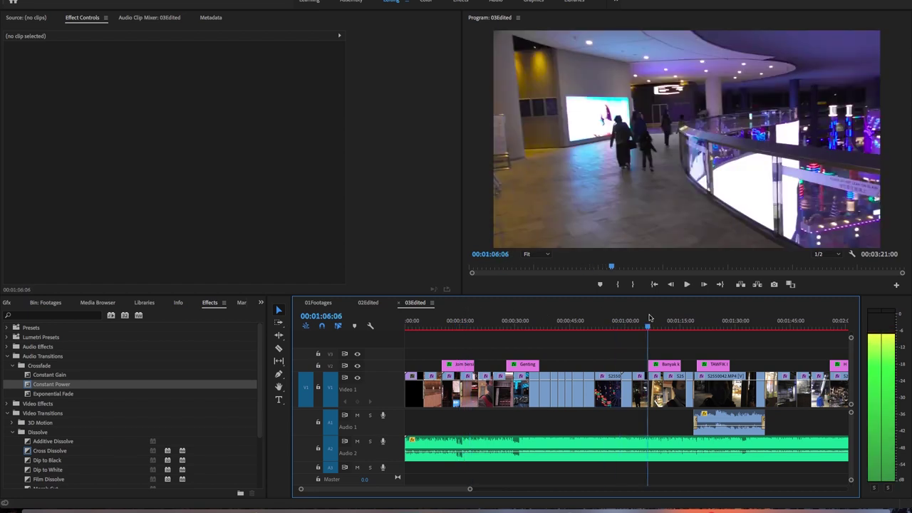
key(=)
key(a)
click(631, 406)
key(minus)
key(v)
key(=)
key(=)
key(ctrl+shift+a)
Step: Close the first video gap by shifting the following clips 3 seconds left
key(ctrl+a)
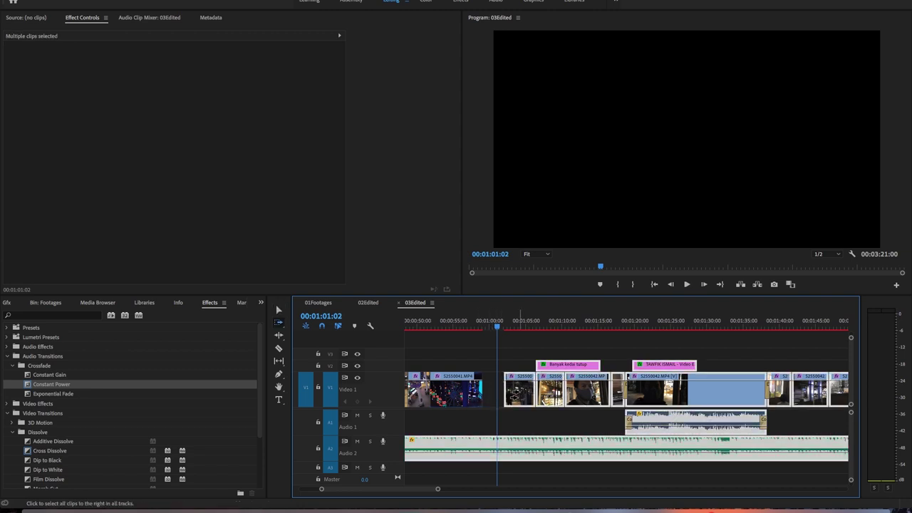
key(minus)
key(v)
drag(514, 341, 668, 409)
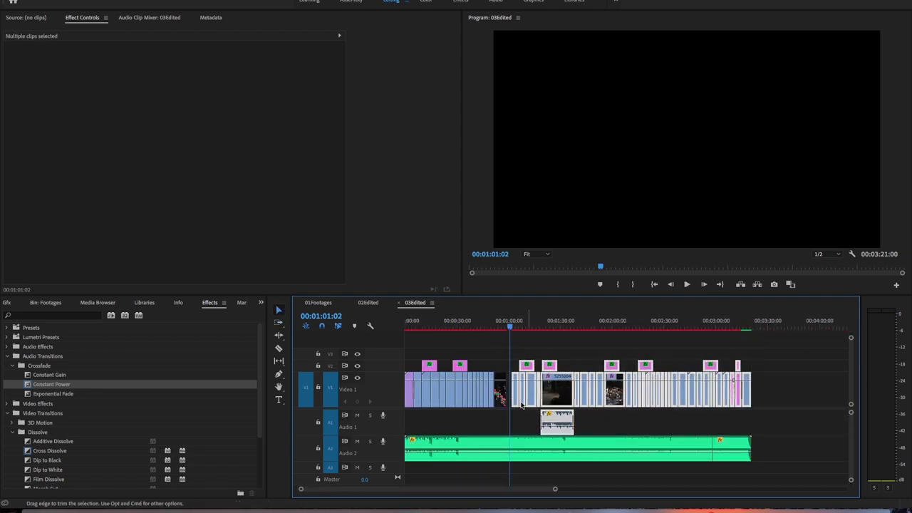
key(=)
drag(578, 397, 544, 397)
Step: Delete the leftover music tail at the end of the sequence
key(minus)
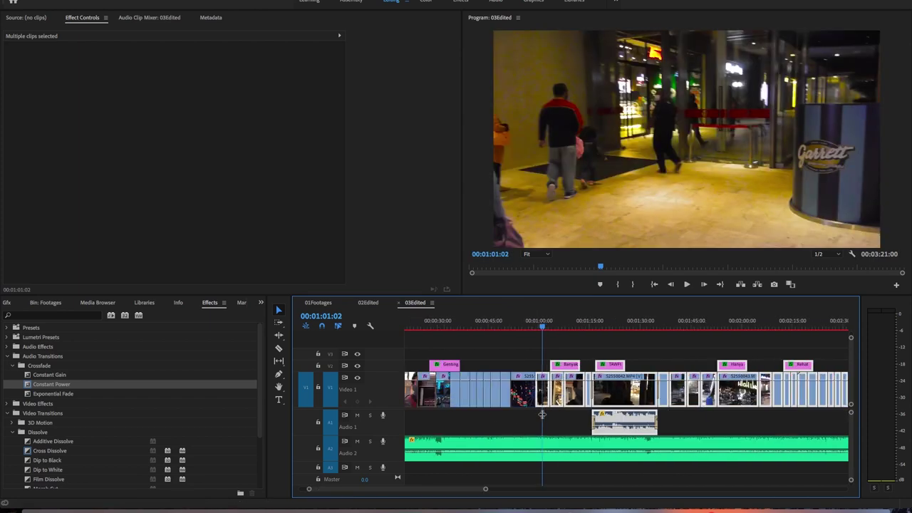
key(minus)
key(minus)
click(733, 449)
key(Delete)
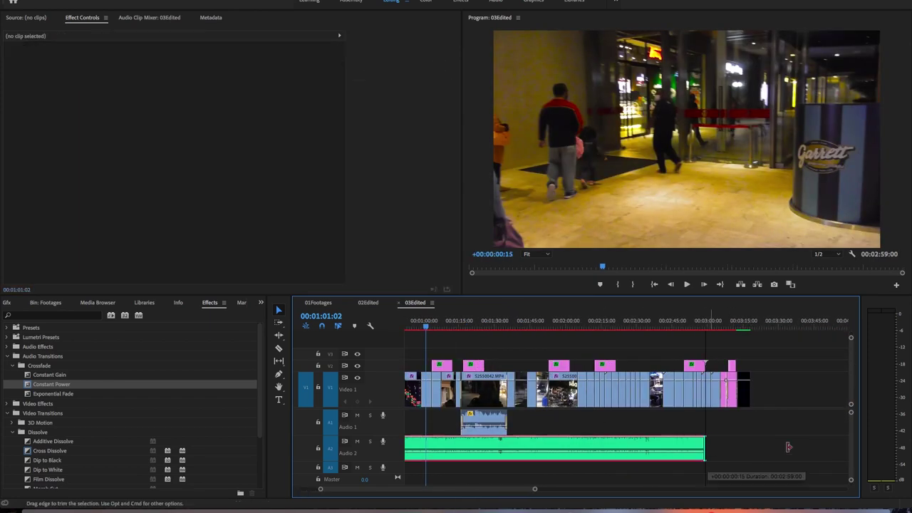
Step: Close the next gap by moving the later clips about 8 seconds left
drag(566, 328, 562, 334)
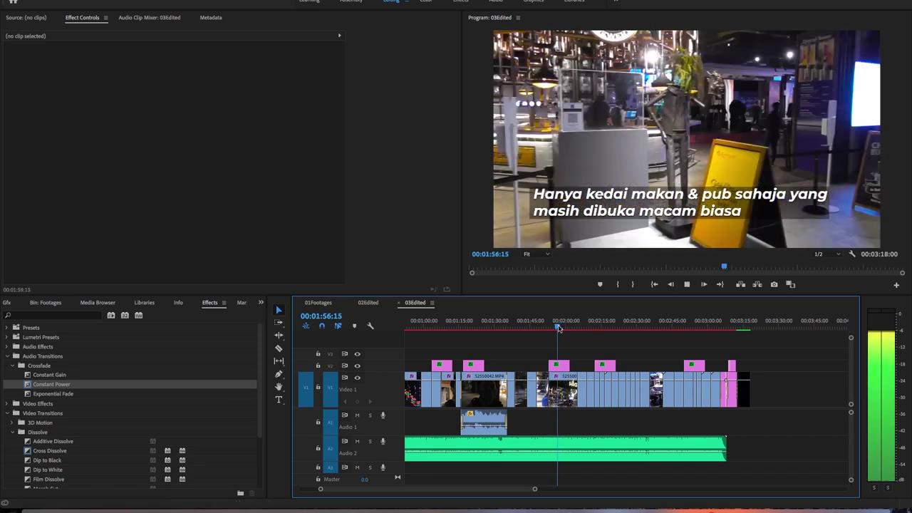
key(space)
drag(782, 413, 571, 351)
drag(578, 397, 559, 398)
Step: Delete the stray short clip at 01:50:10 and close the gap it leaves
key(=)
drag(513, 324, 556, 324)
click(540, 400)
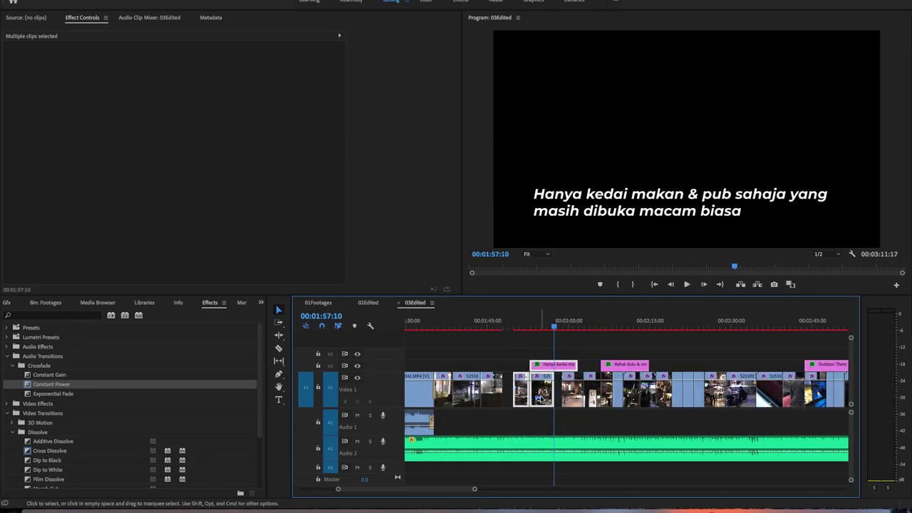
key(Delete)
key(=)
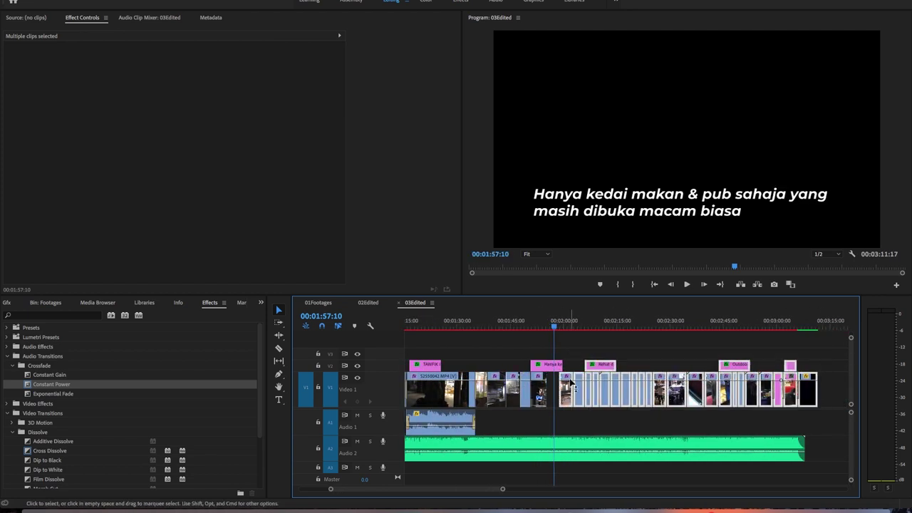
drag(566, 391, 541, 391)
Step: Review the sequence end, then paste a copy of the caption graphic near 0:34
key(minus)
key(minus)
key(End)
scroll(641, 392, up, 5)
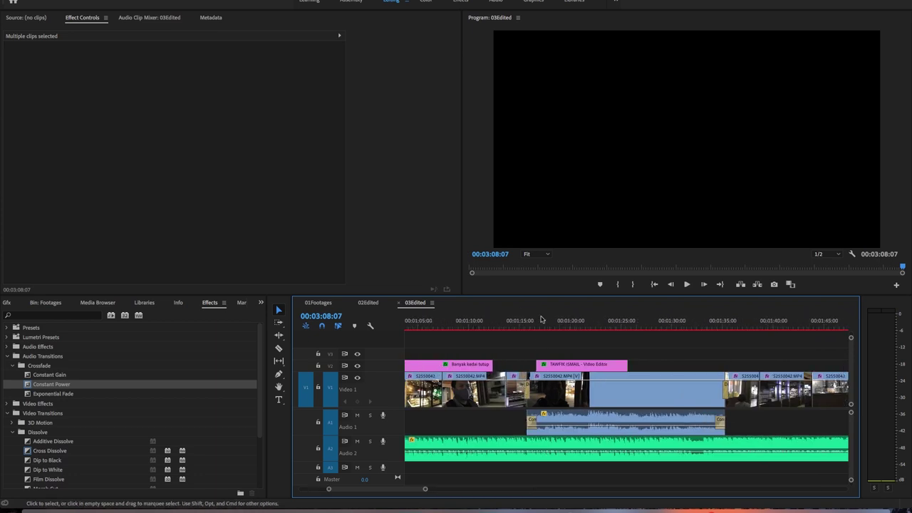
click(526, 325)
key(c)
key(v)
key(backslash)
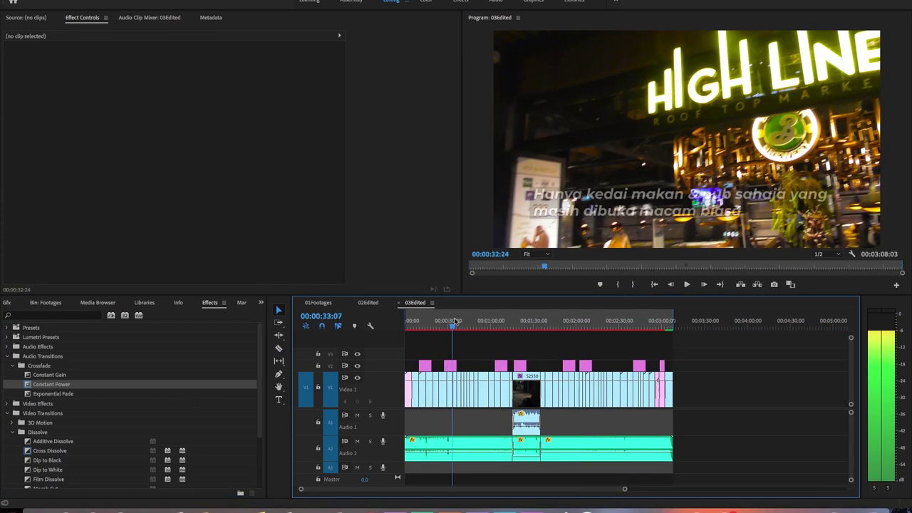
click(484, 326)
scroll(484, 325, up, 3)
key(ctrl+v)
Step: Trim a copied caption clip and retype its text to begin with 'Semua'
mouse_move(484, 326)
mouse_down()
mouse_move(570, 328)
mouse_move(550, 326)
mouse_up()
drag(587, 364, 550, 365)
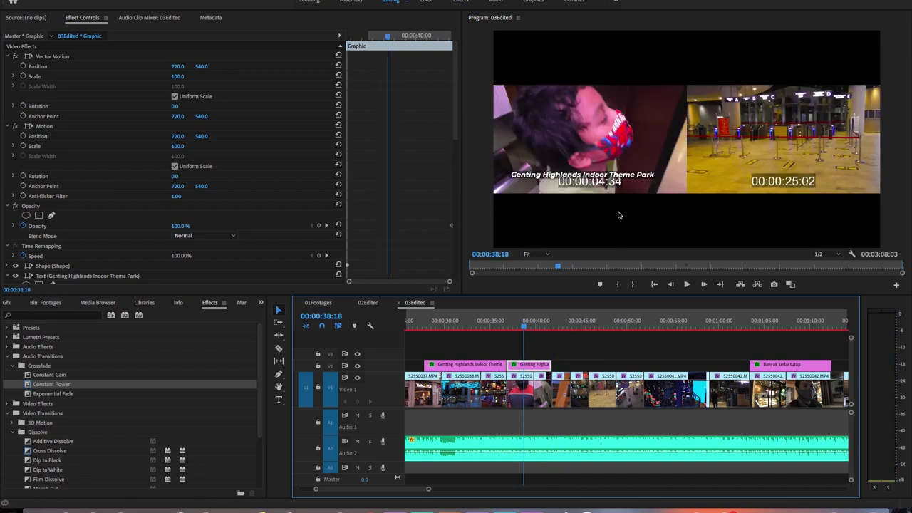
click(524, 322)
text(tSemua kecewa sebab banyak tempat tutup)
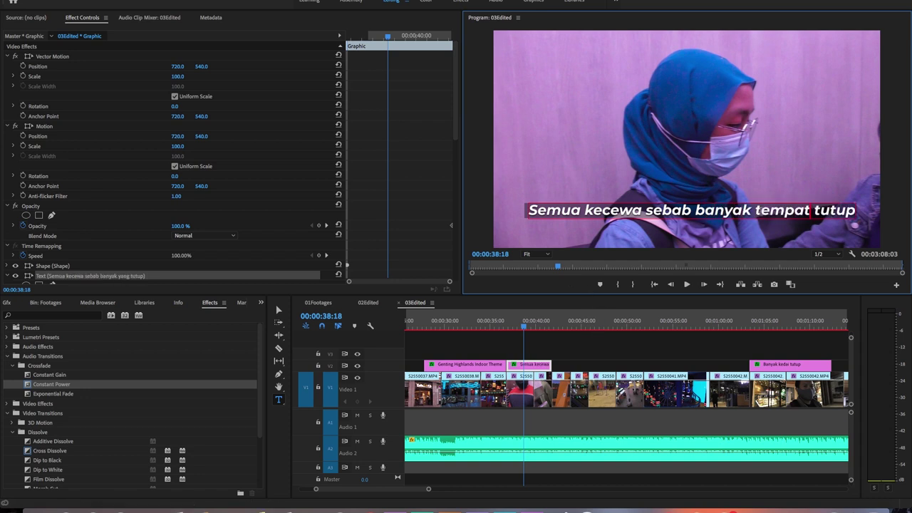
drag(420, 489, 401, 493)
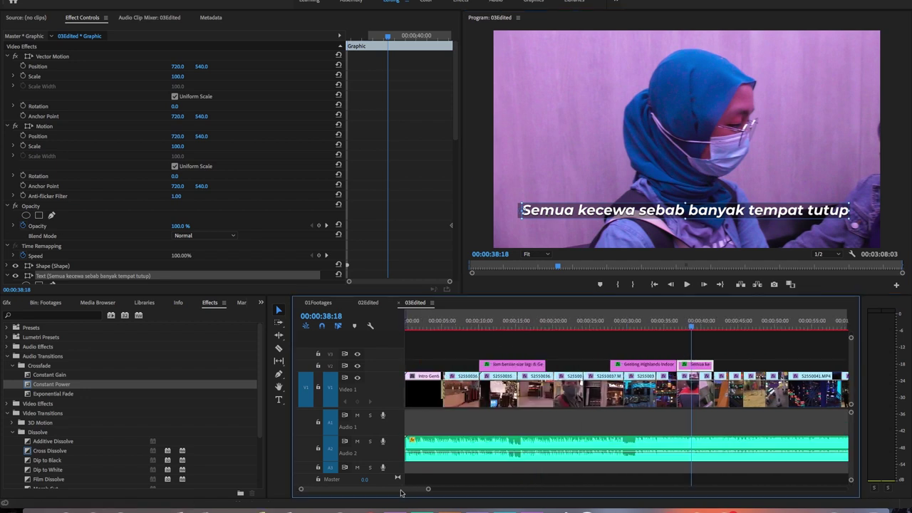
Step: Paste a copy of the opening caption at the playhead around 0:21
click(534, 319)
key(t)
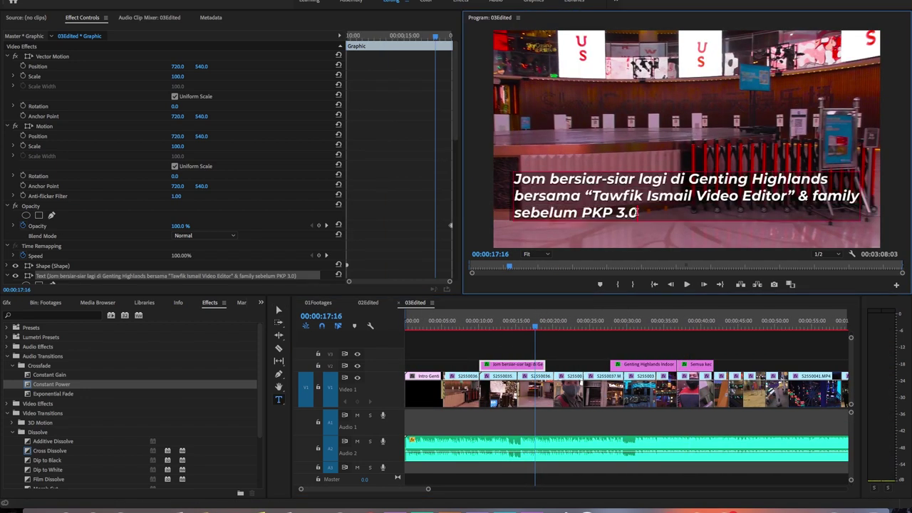
drag(700, 364, 763, 367)
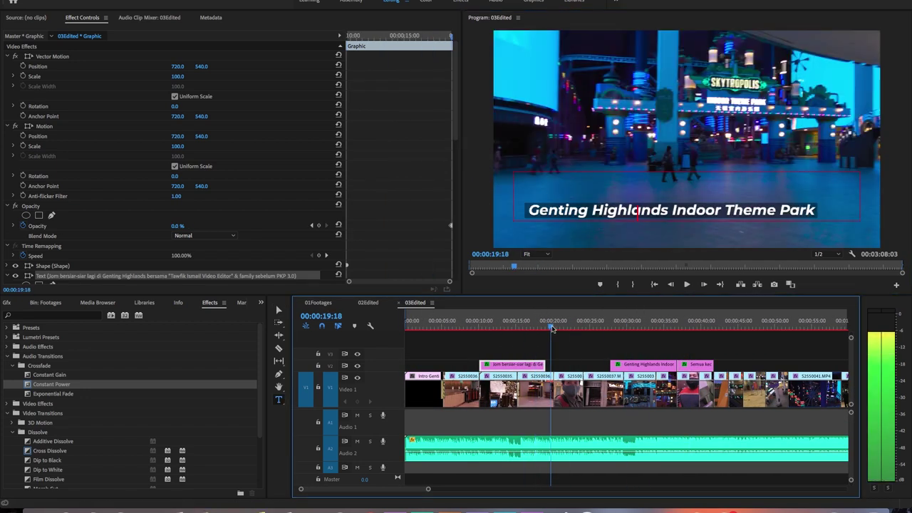
key(ctrl+z)
key(ctrl+v)
key(space)
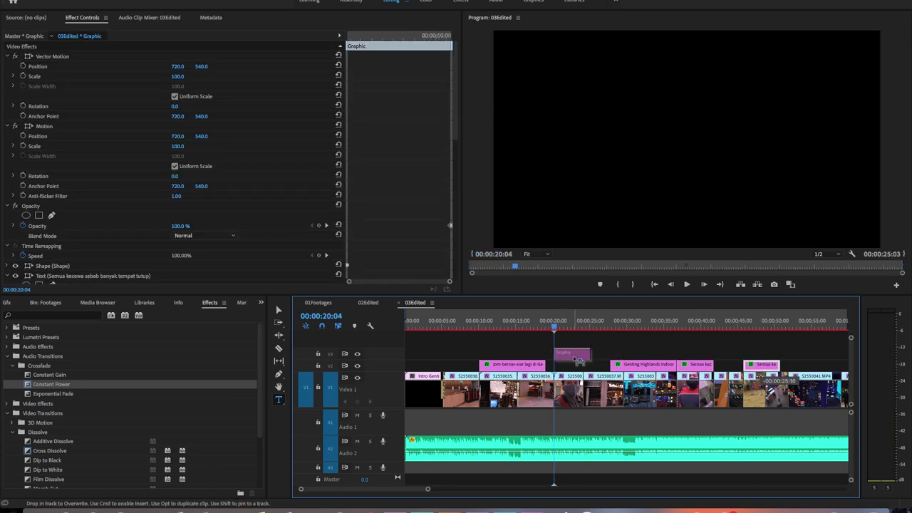
Step: Change the pasted caption's text to 'Tapi banyak tempat tutup' and save the project
drag(686, 210, 509, 215)
text(Tapi banyak tempat tutup)
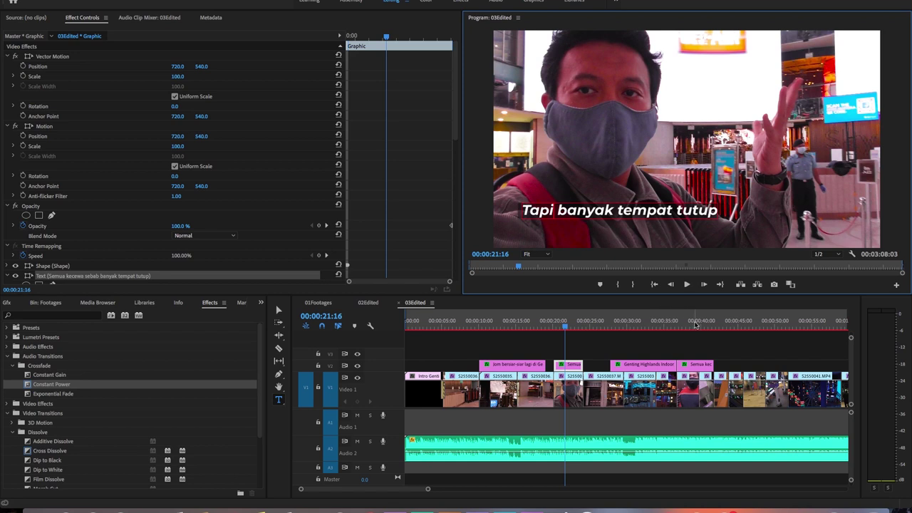
click(449, 306)
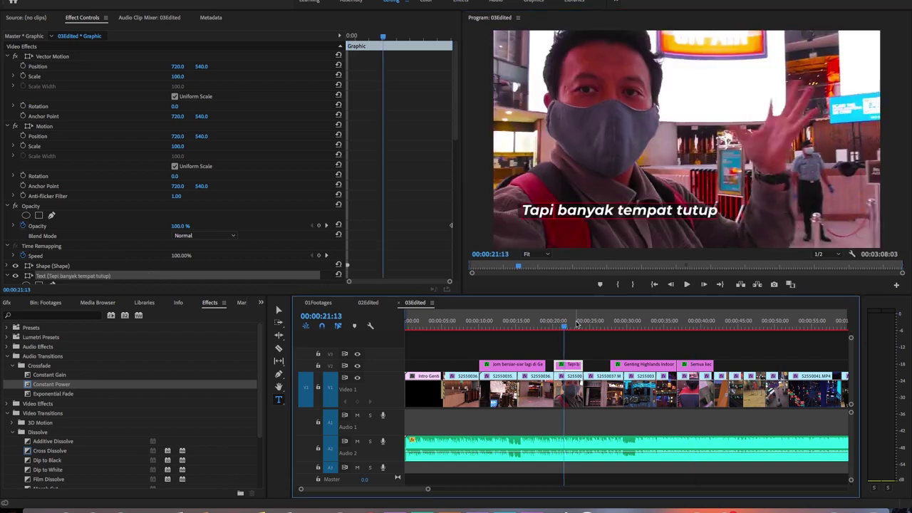
click(592, 343)
key(ctrl+s)
key(minus)
key(minus)
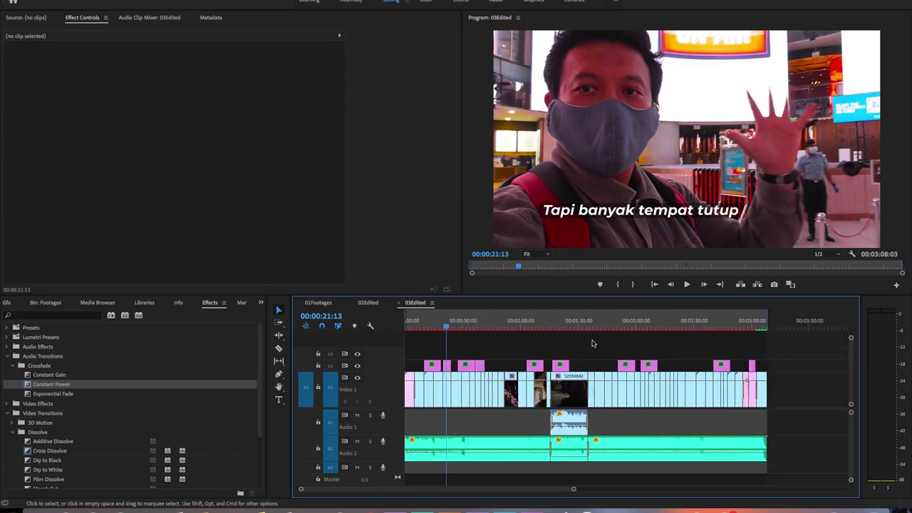
Step: Export as H.264 'Genting Highland Sebelum PKP 3.0 (pt2).mp4' into Xports, replacing the existing file
key(ctrl+m)
click(624, 156)
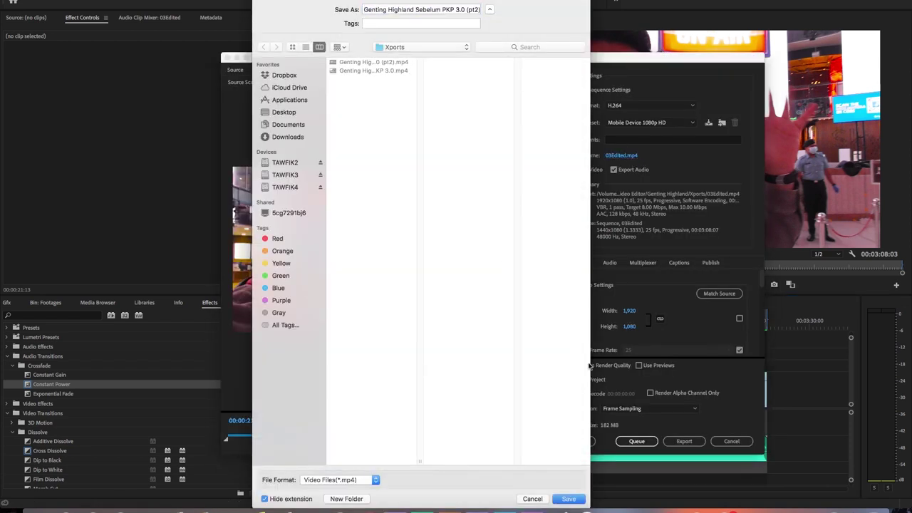
click(569, 500)
click(489, 57)
click(580, 267)
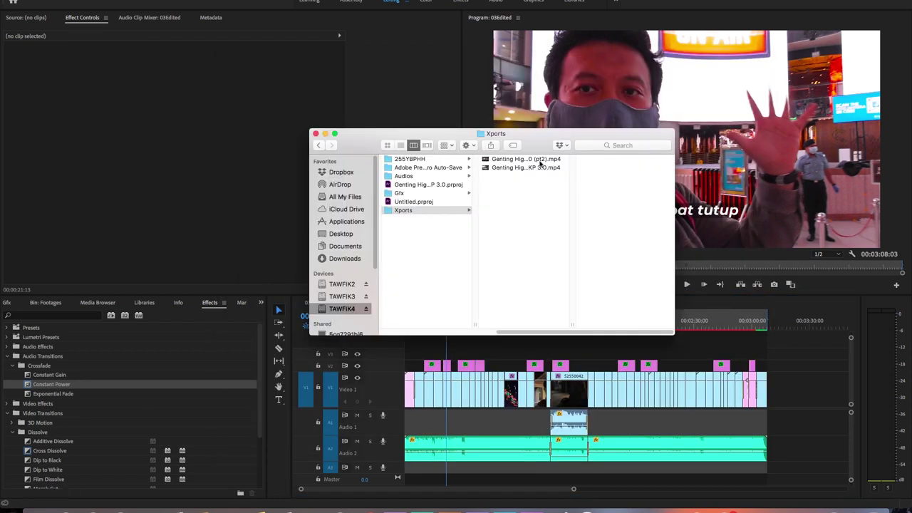
Step: Play the exported pt2 .mp4 from the Xports folder in QuickTime Player
double_click(540, 162)
key(space)
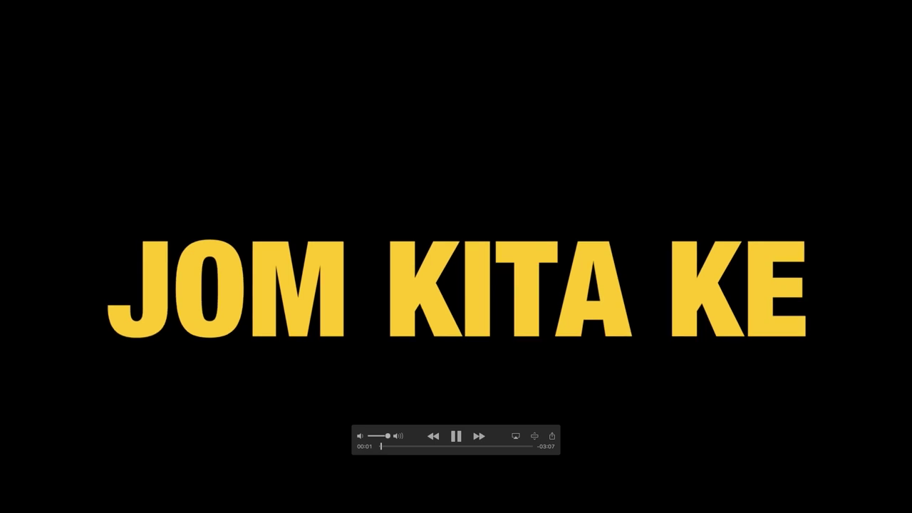